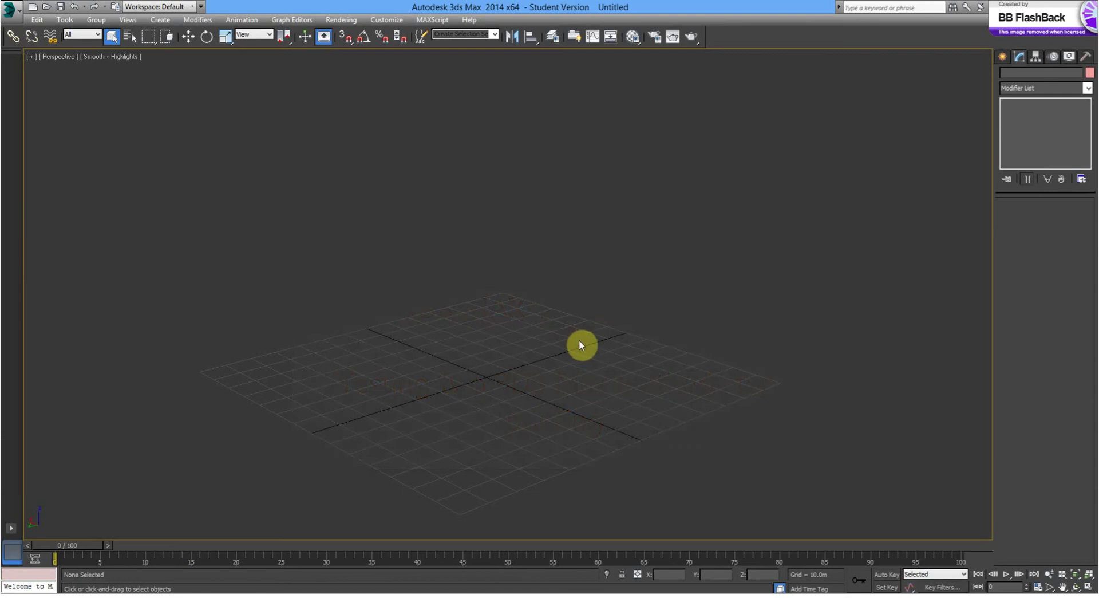
Create a box on the grid about 42 m long, 55 m wide and 80 m high
alt+middle_drag(579, 344, 522, 339)
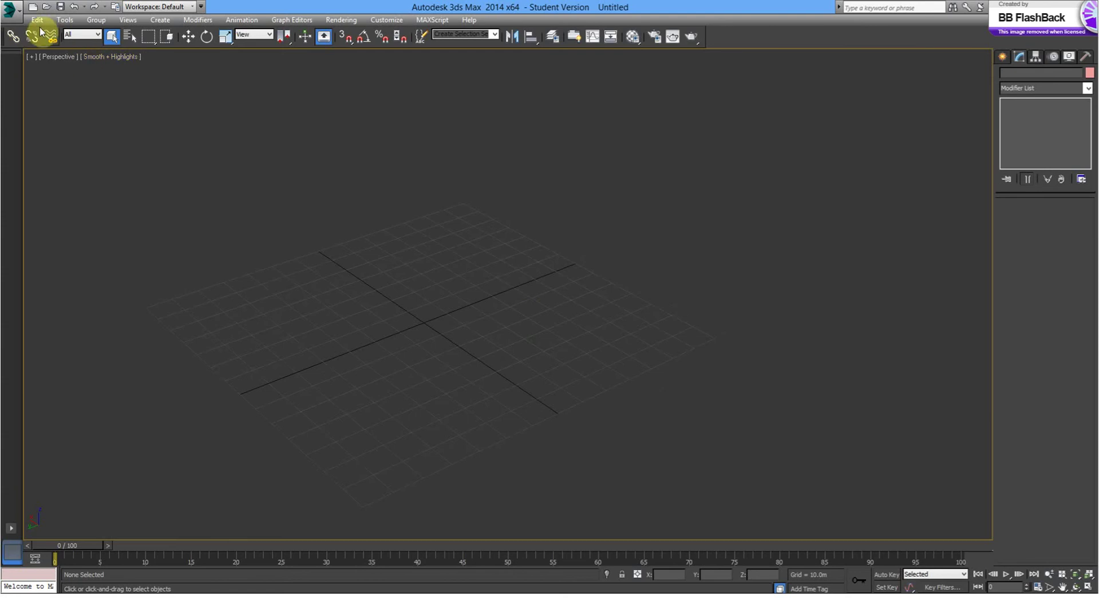
click(1004, 57)
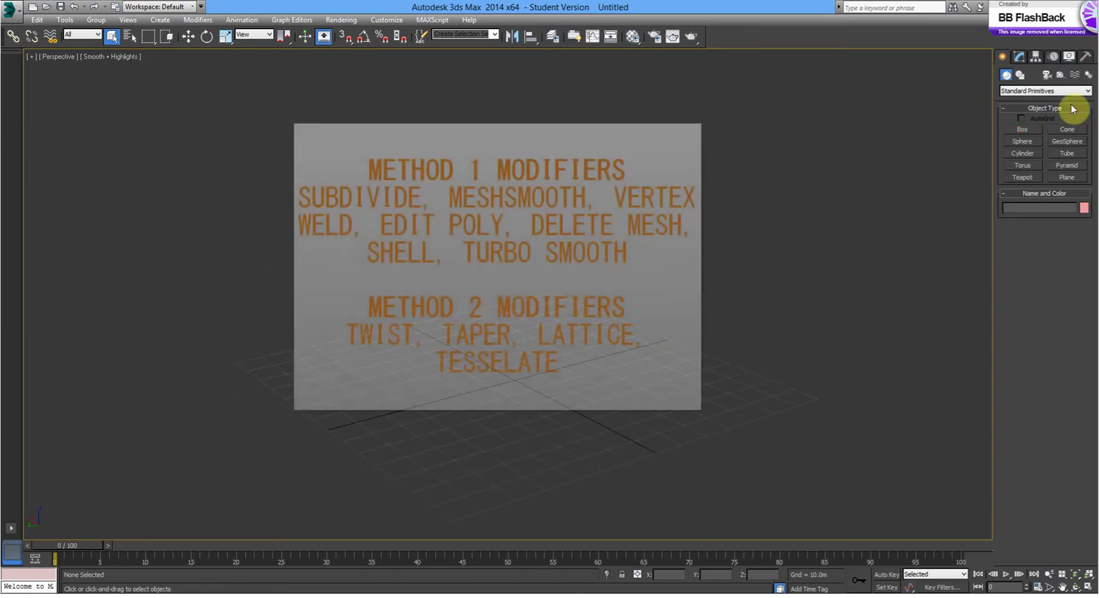
click(1031, 129)
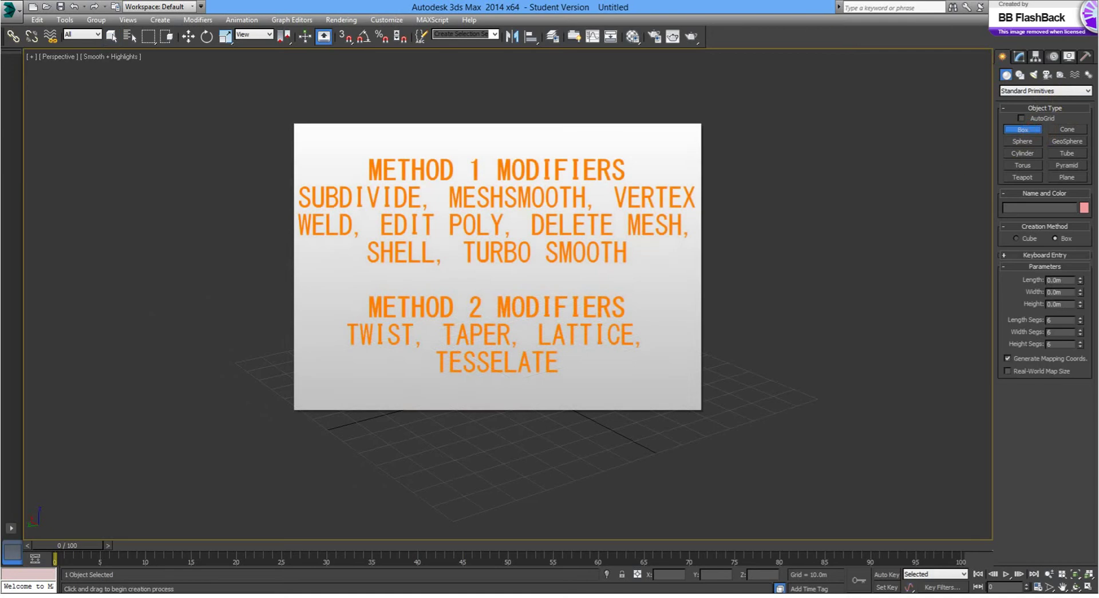
drag(333, 364, 526, 386)
click(525, 149)
middle_drag(661, 290, 659, 319)
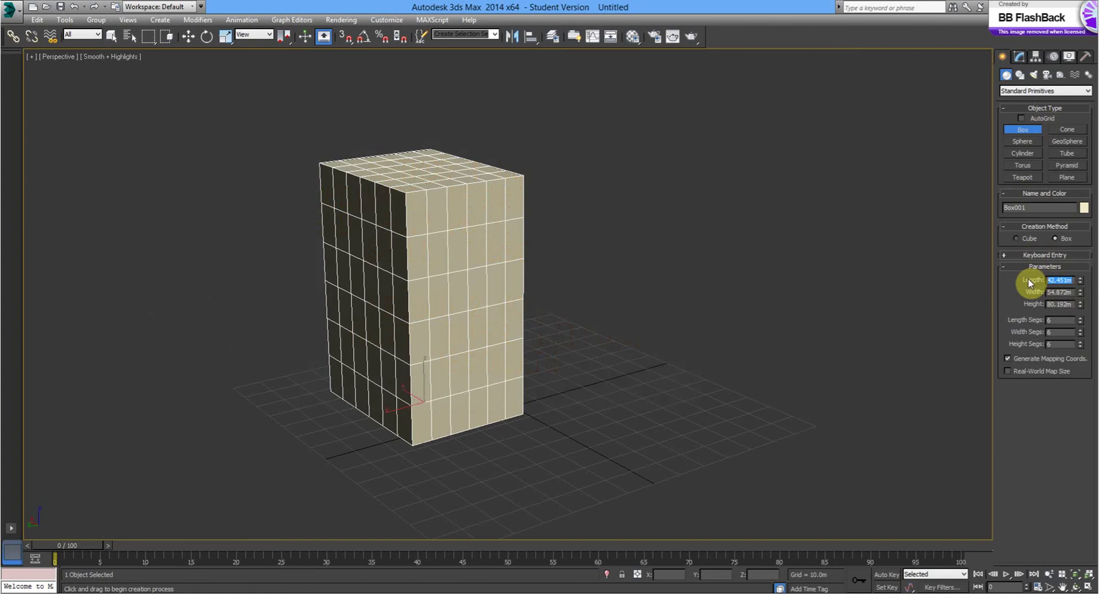
Set the box's length and width to 30 m and its height to 80 m
text(30)
key(Tab)
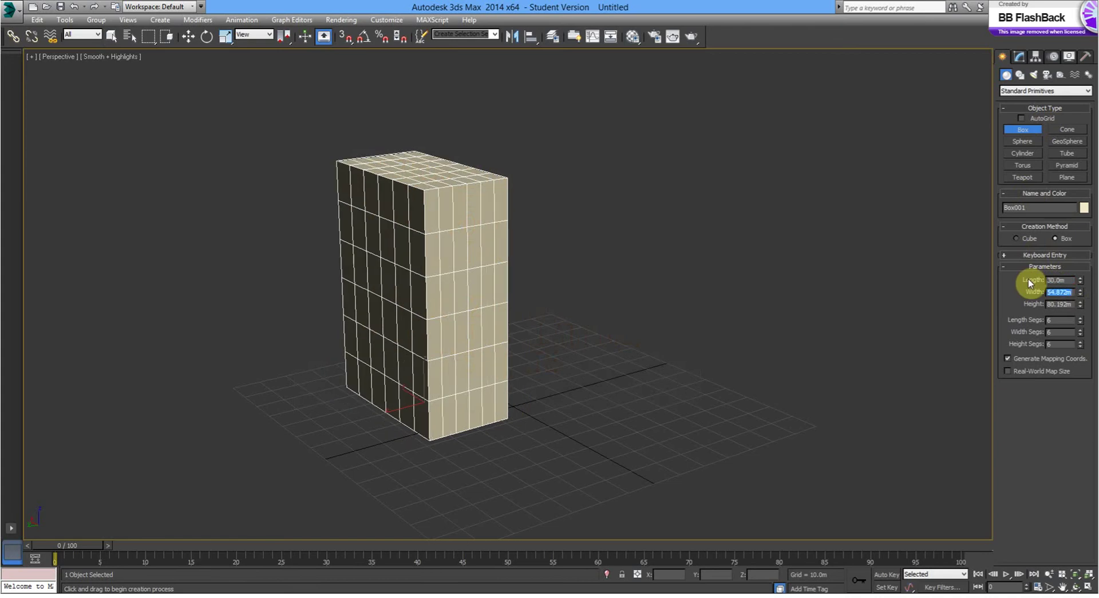
text(30)
key(Tab)
text(80)
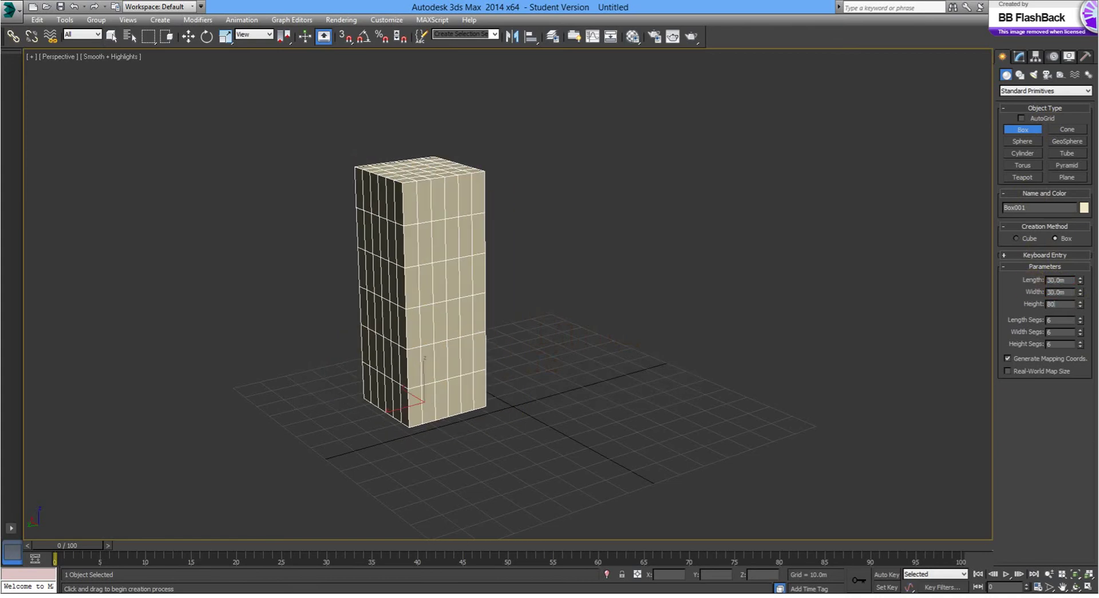
key(Tab)
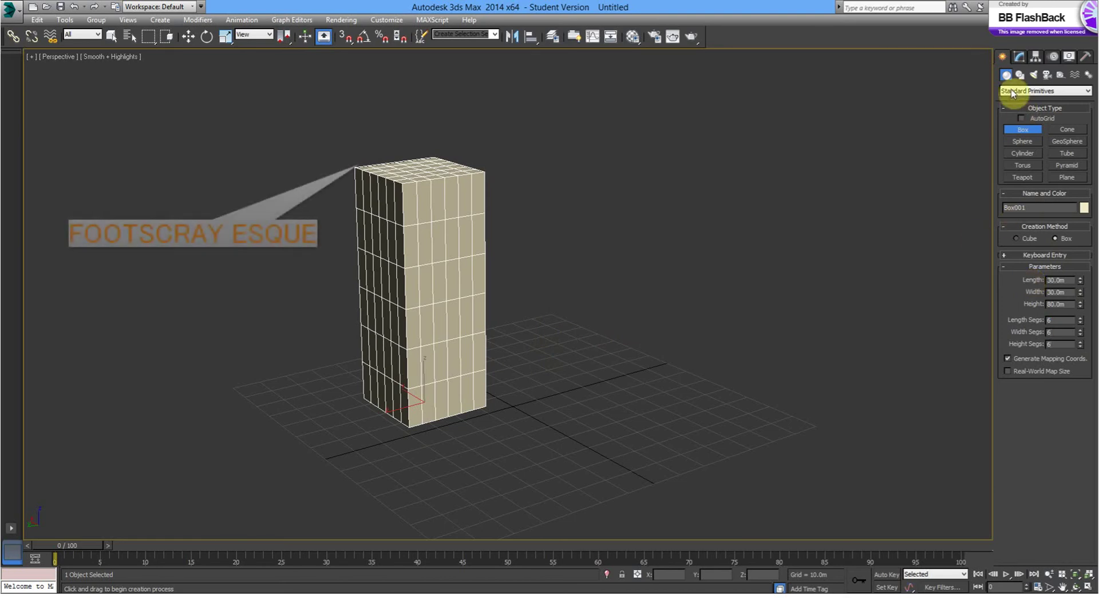
Apply the object-space Subdivide modifier to the box
alt+middle_drag(544, 348, 509, 399)
scroll(509, 399, up, 3)
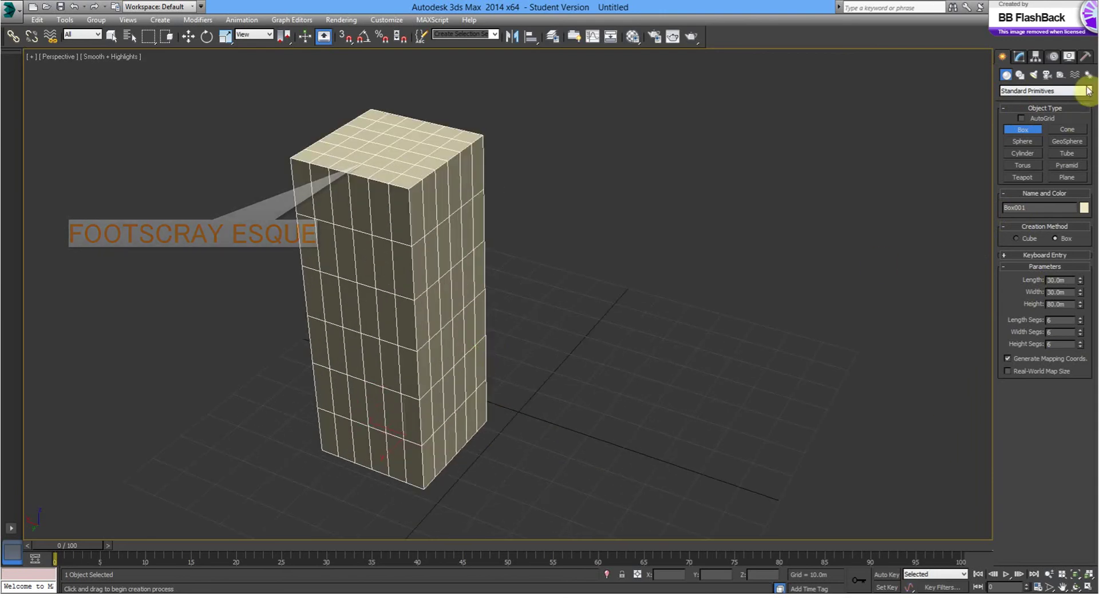
click(1021, 56)
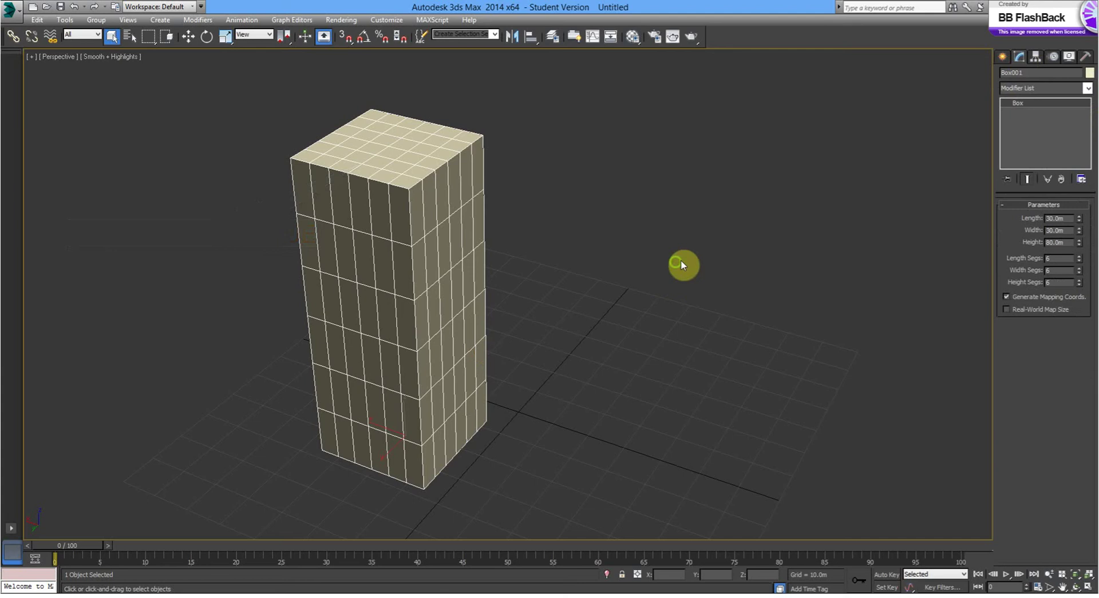
middle_drag(681, 264, 722, 259)
click(1088, 87)
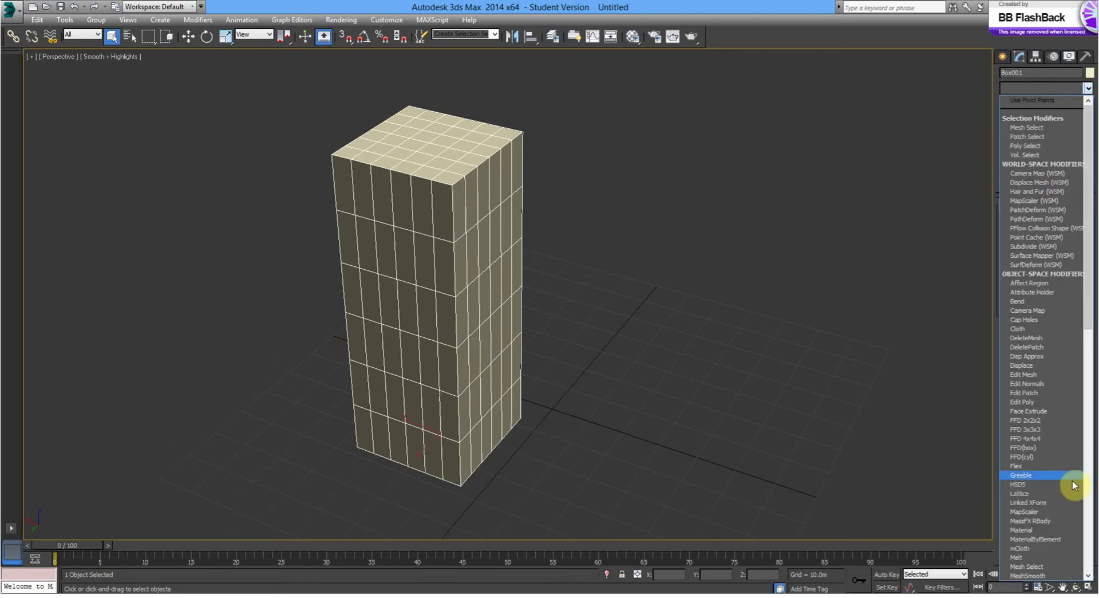
scroll(1053, 511, down, 4)
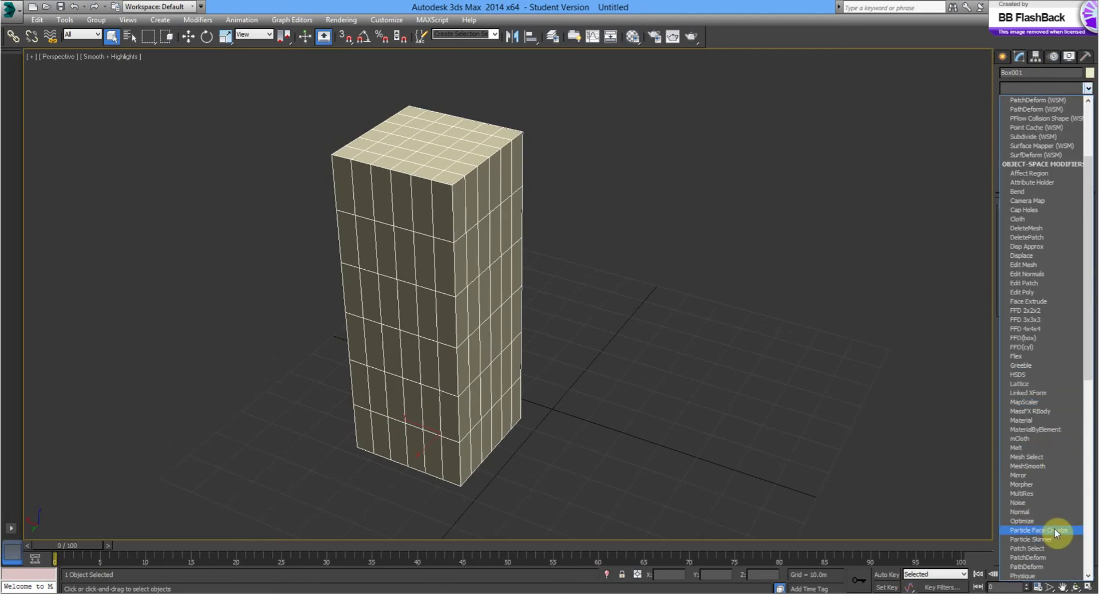
scroll(1054, 528, down, 9)
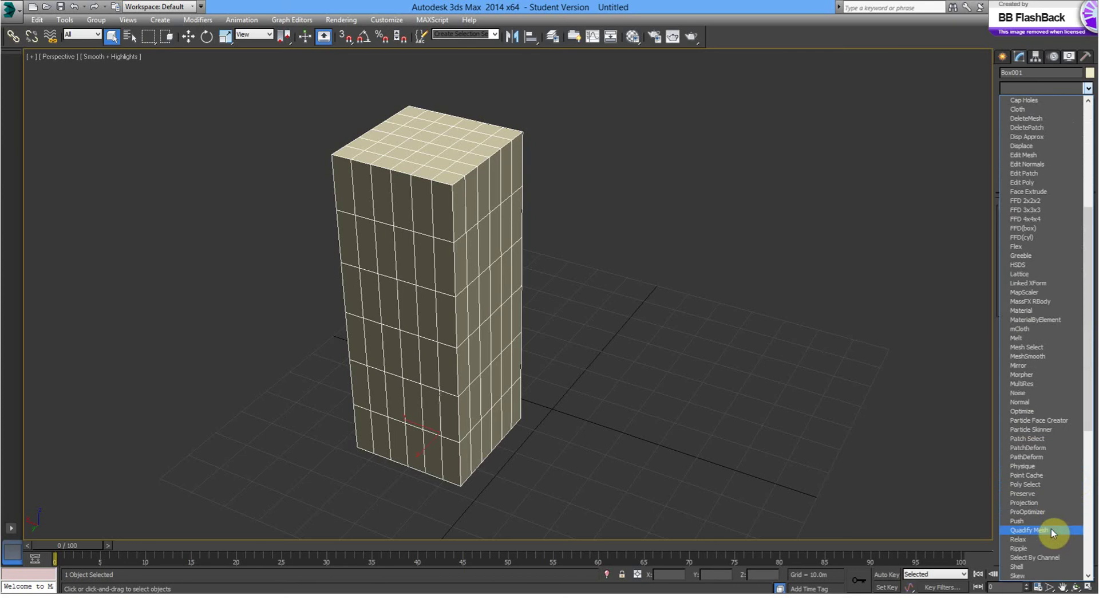
click(1051, 528)
Add a MeshSmooth modifier above Subdivide on the box
alt+middle_drag(751, 385, 658, 337)
middle_drag(546, 310, 590, 332)
scroll(508, 327, up, 3)
scroll(508, 326, down, 5)
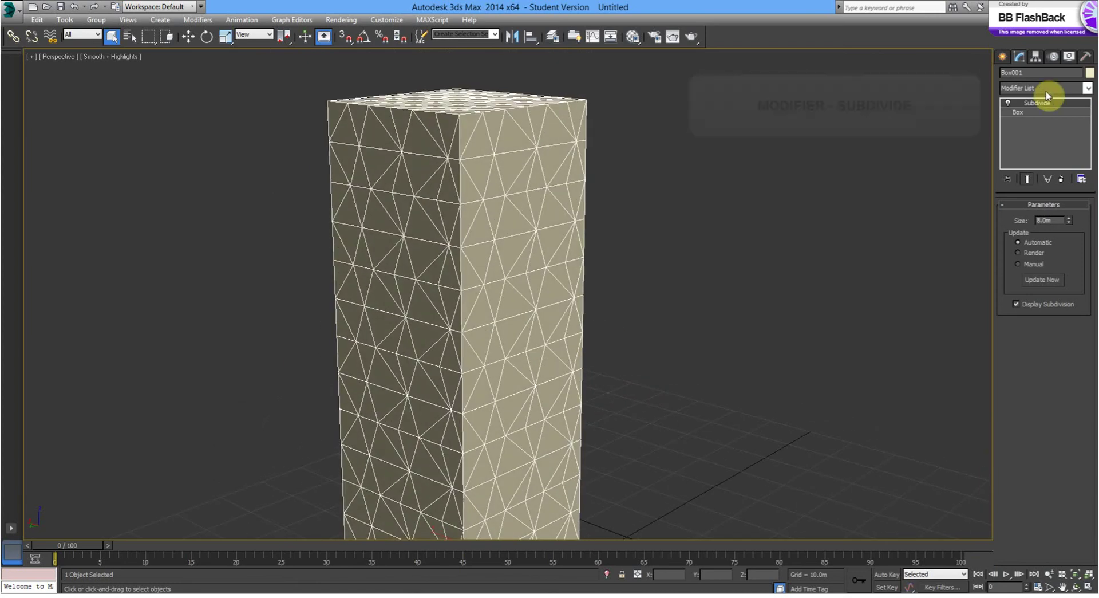
click(1088, 89)
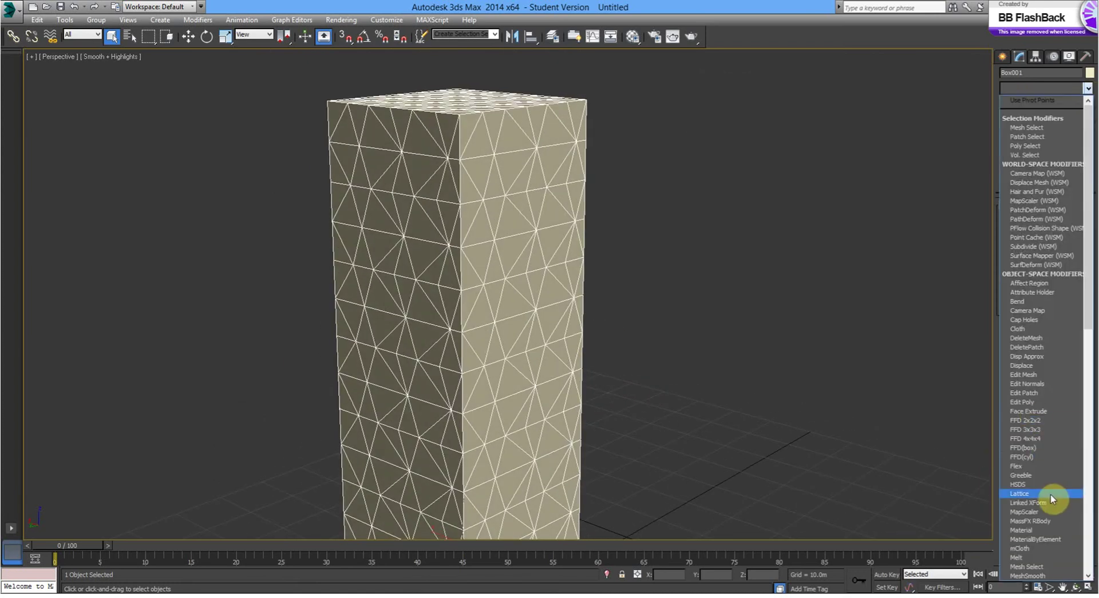
scroll(1053, 498, down, 3)
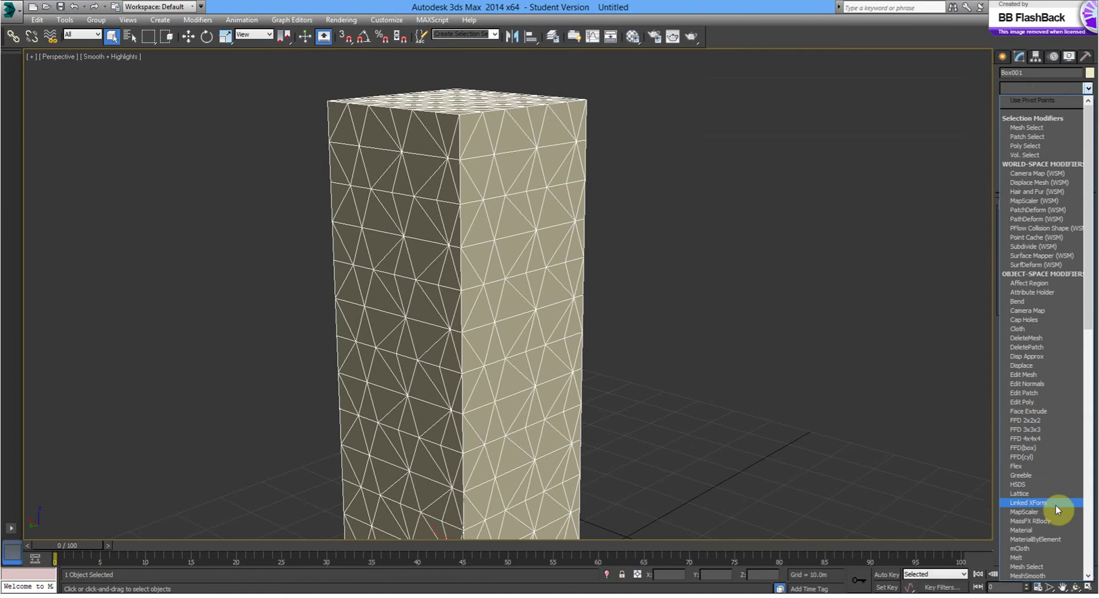
click(1056, 505)
Set MeshSmooth's subdivision method to Classic, with smoothing strength 1 and relax 1
middle_drag(658, 297, 687, 243)
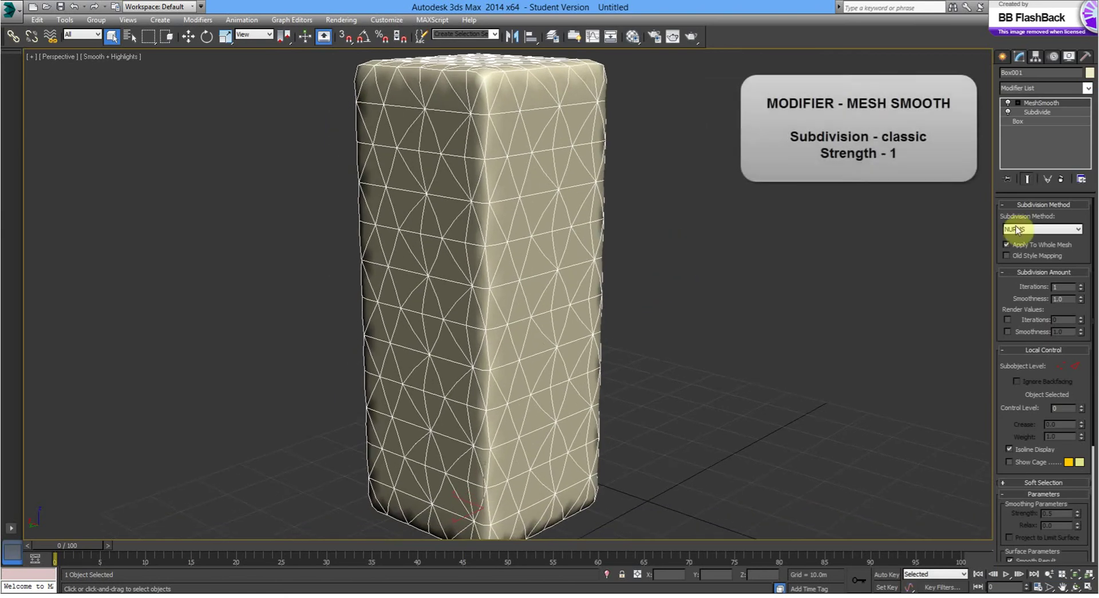
click(1074, 229)
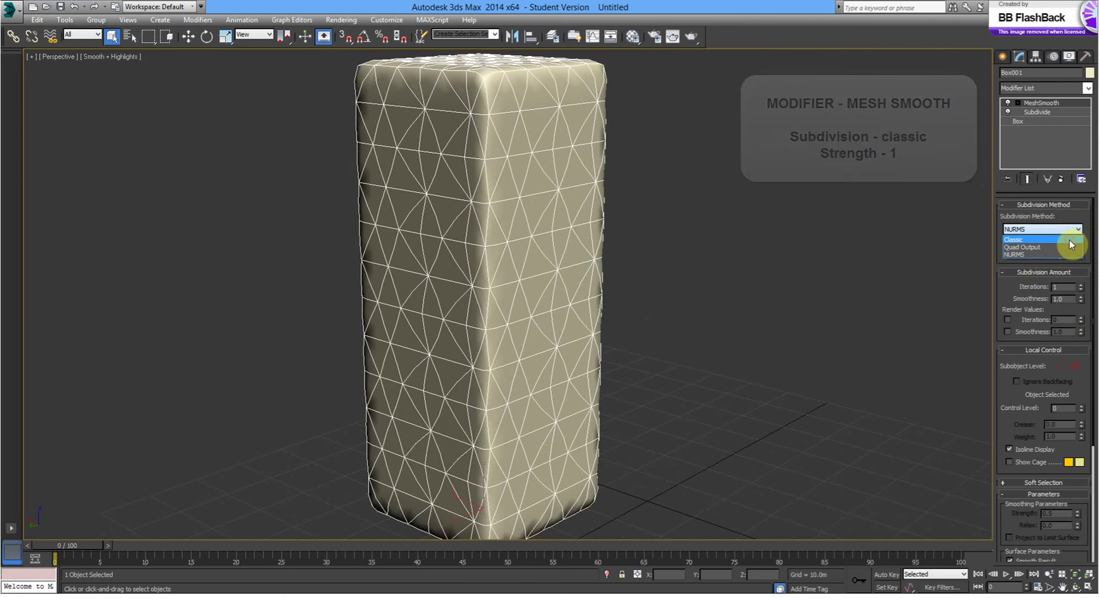
click(1069, 239)
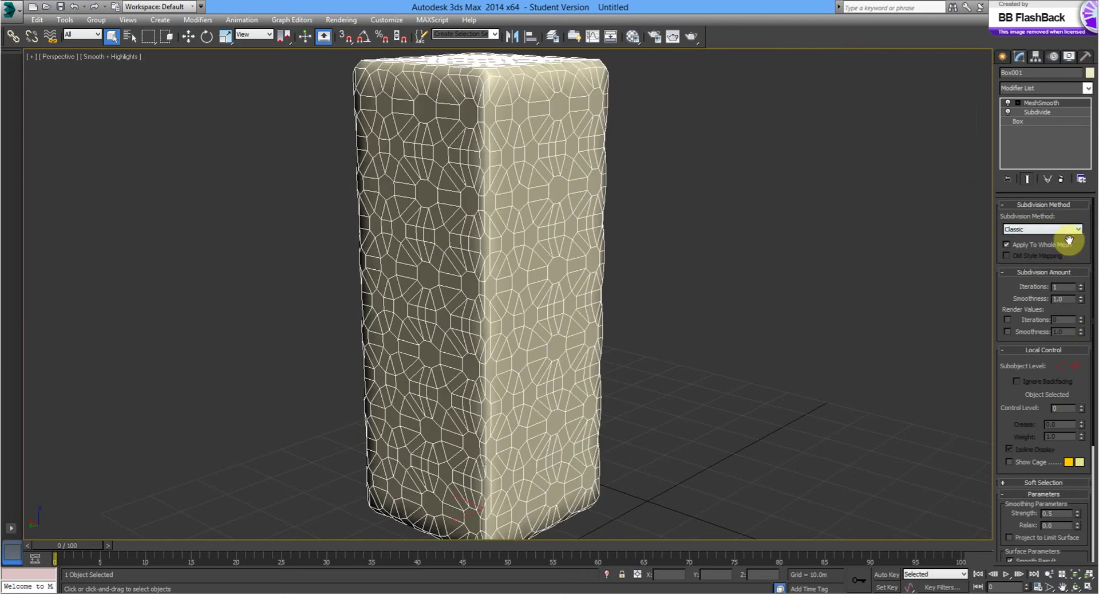
scroll(1067, 464, down, 1)
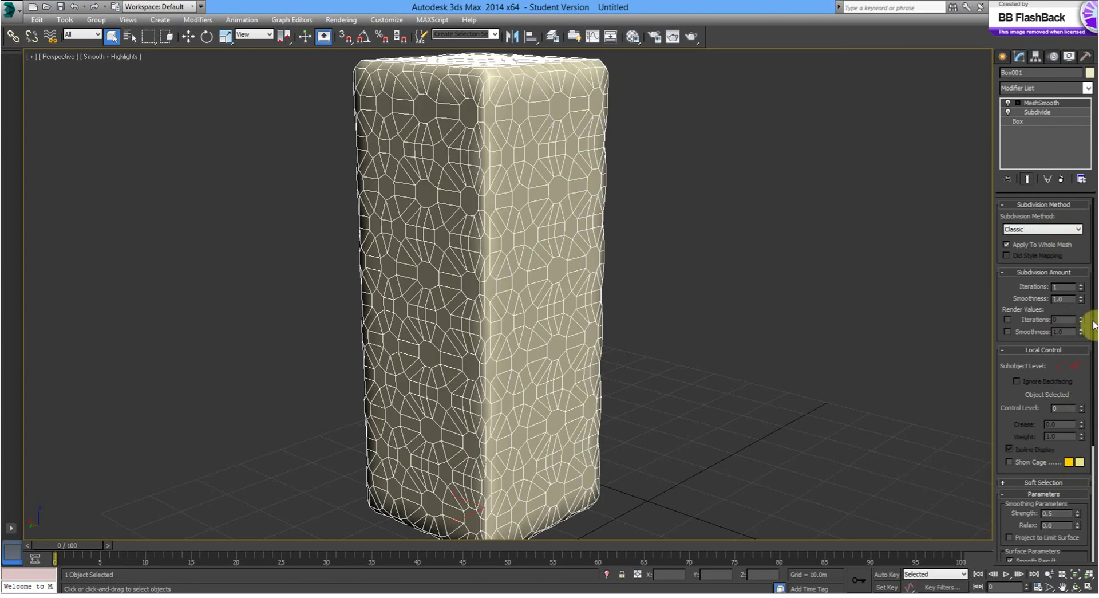
drag(1093, 324, 1034, 393)
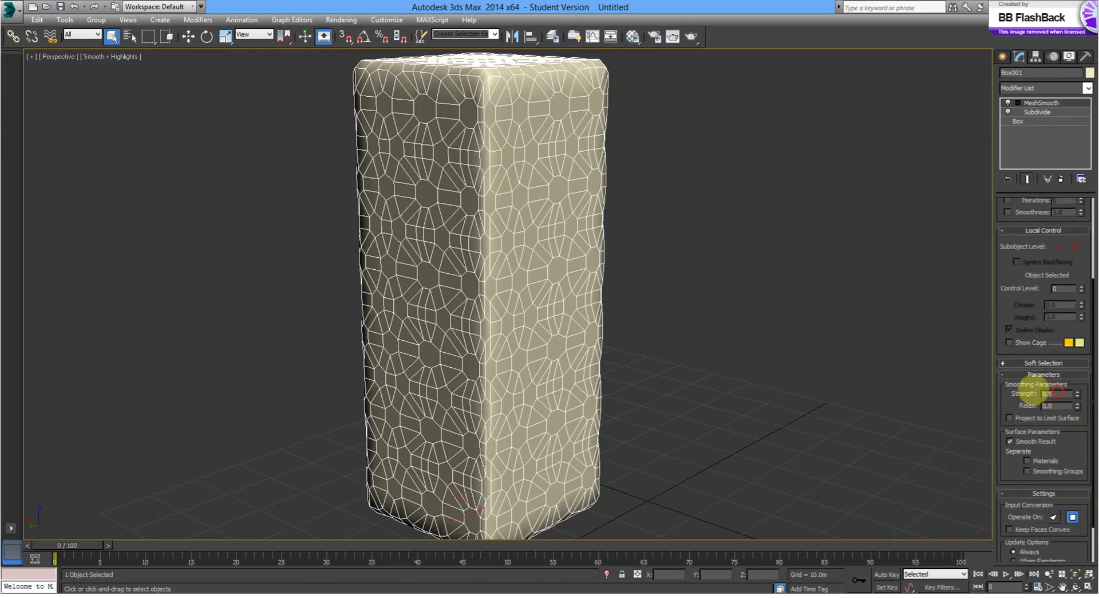
text(1)
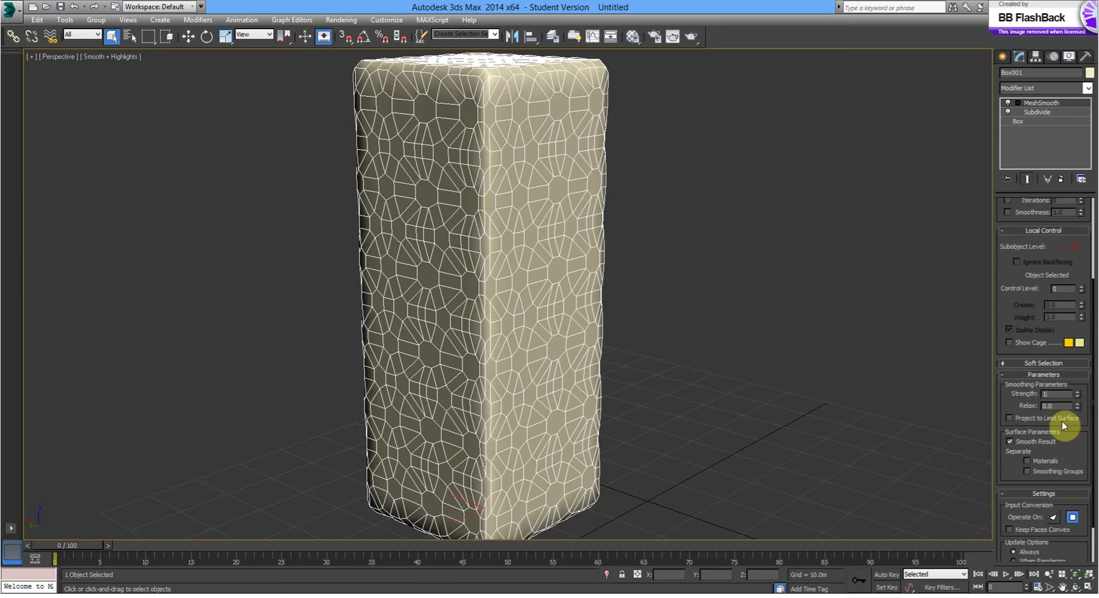
key(Return)
click(1058, 405)
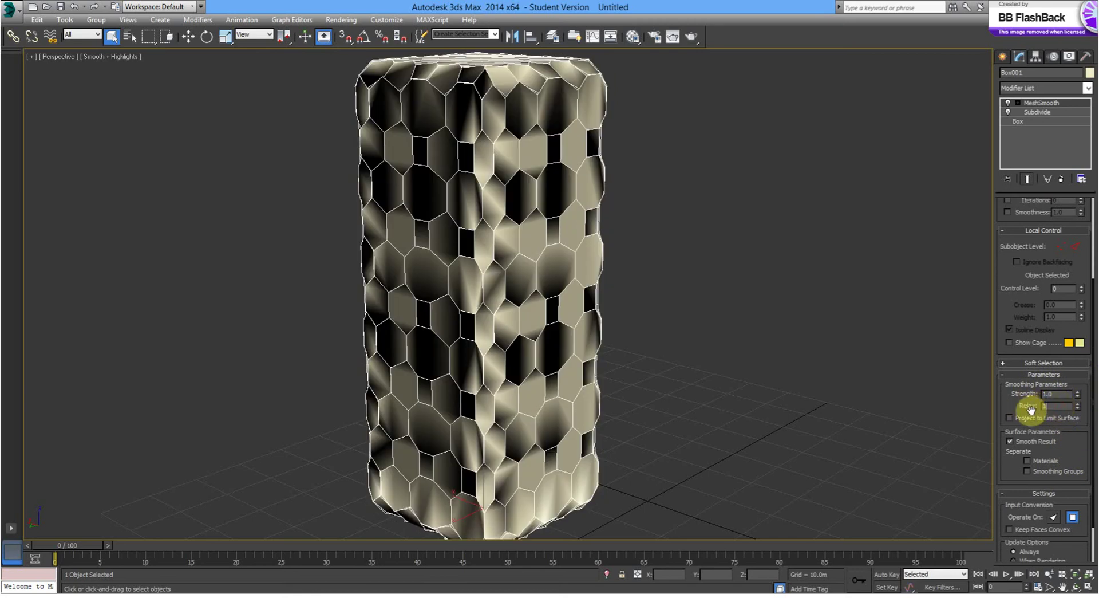
text(1)
key(Return)
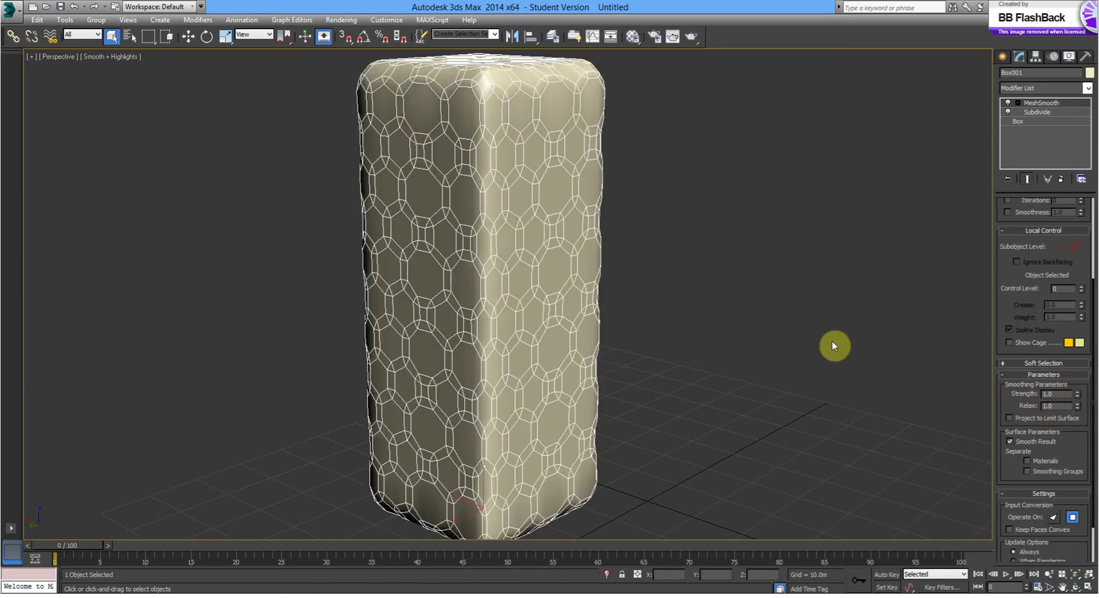
Add a Vertex Weld modifier above MeshSmooth and set its threshold to 1 m
middle_drag(824, 345, 861, 338)
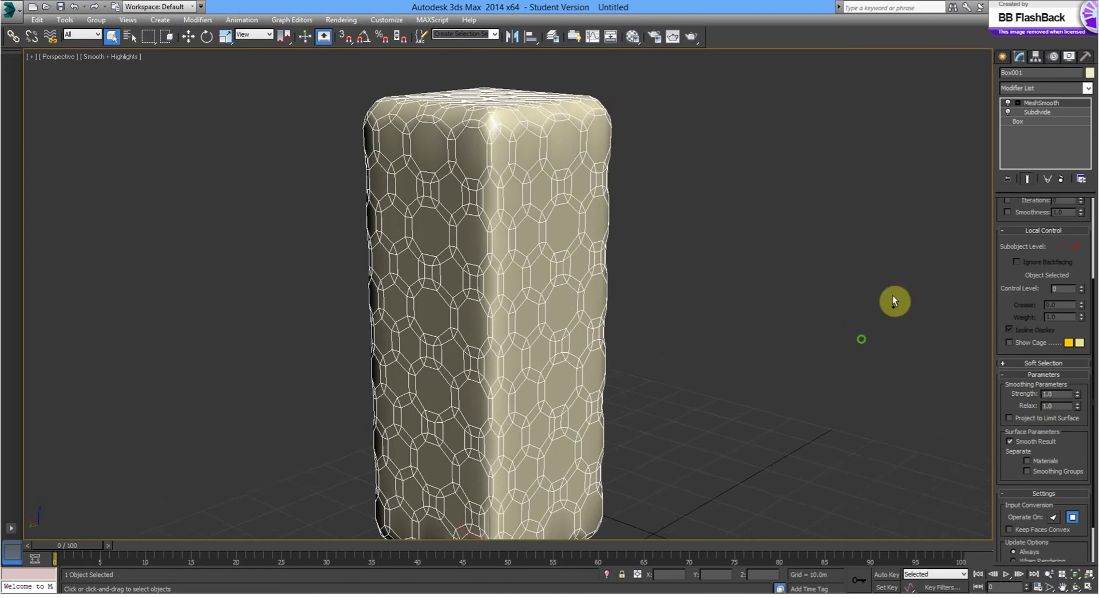
click(1087, 90)
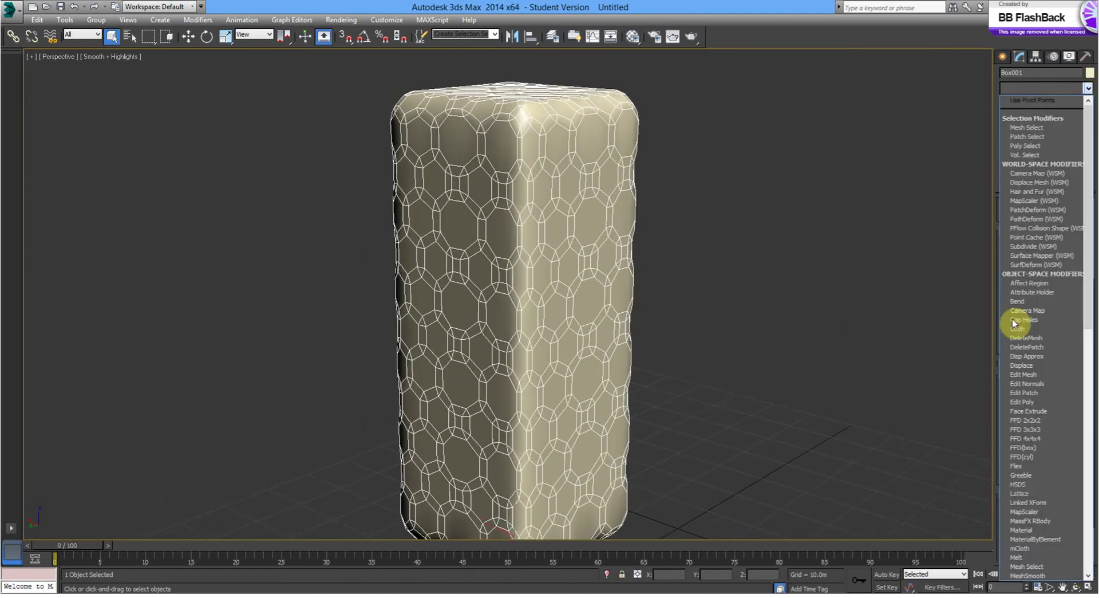
click(1088, 574)
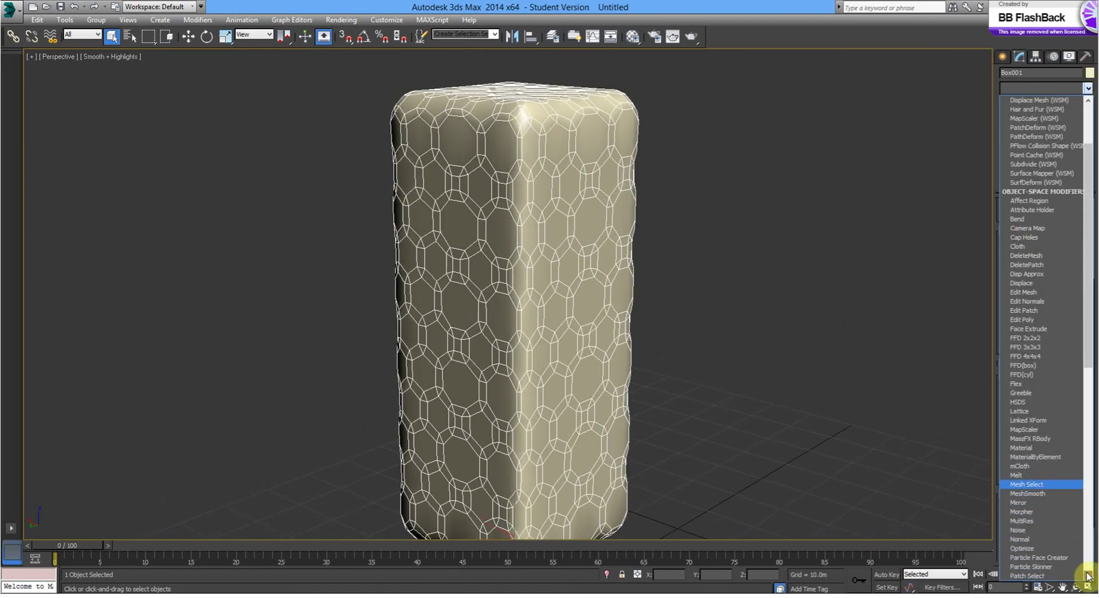
middle_drag(792, 378, 816, 350)
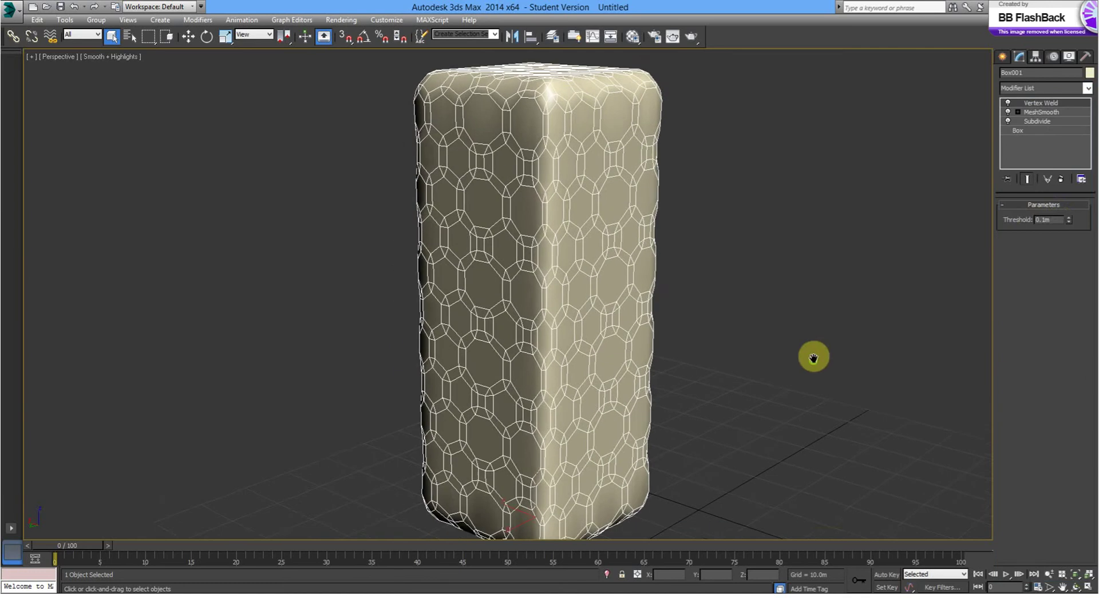
double_click(1047, 220)
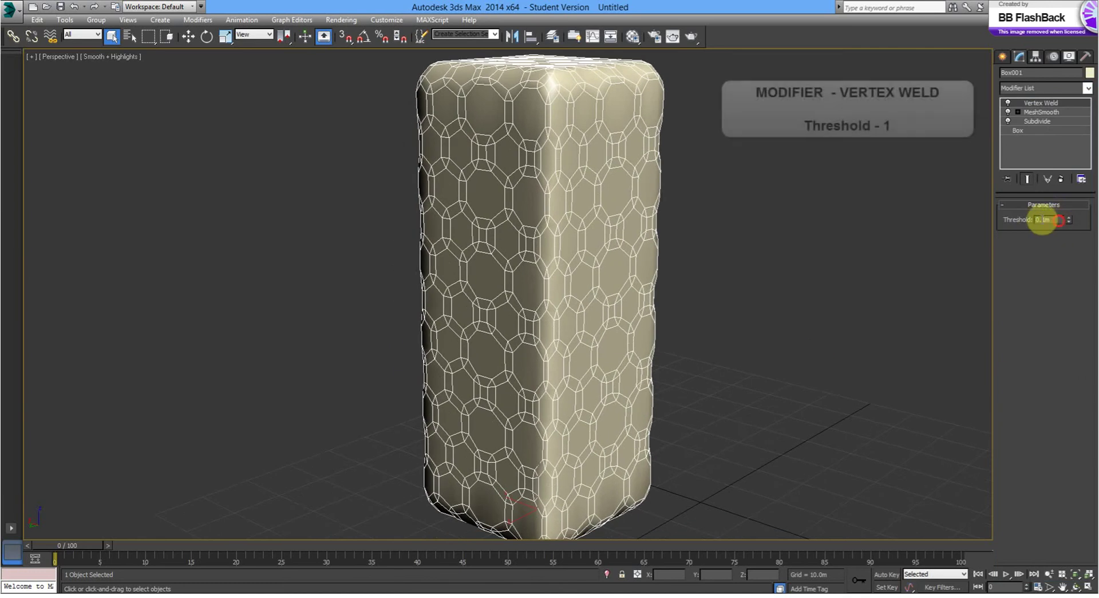
text(1)
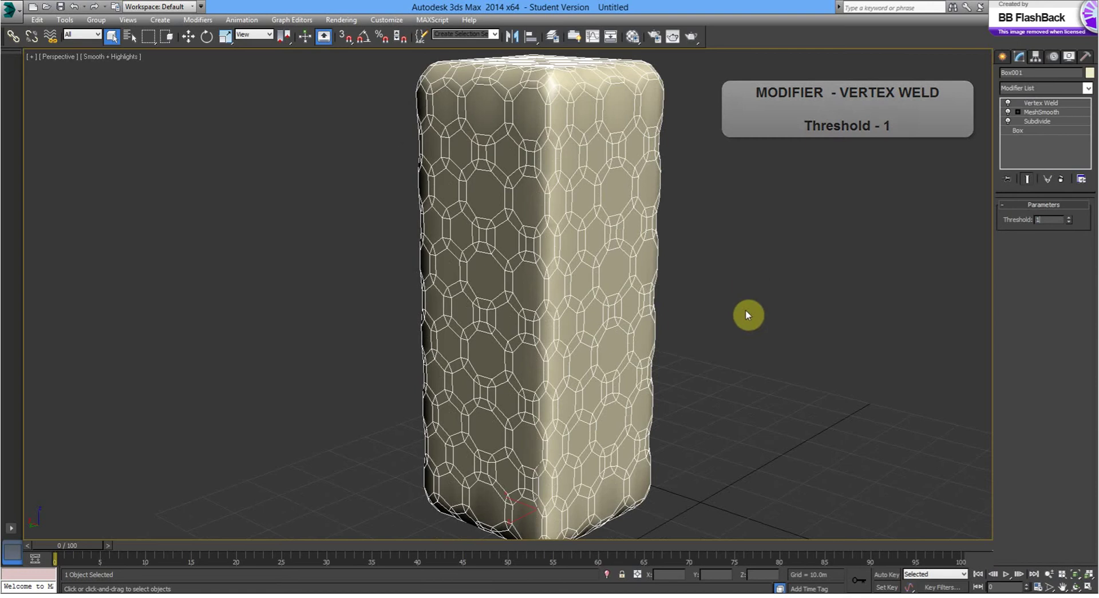
middle_drag(745, 315, 742, 323)
Add an Edit Poly modifier on top of the stack, in Animate mode, with polygon sub-object selection active
scroll(734, 321, down, 2)
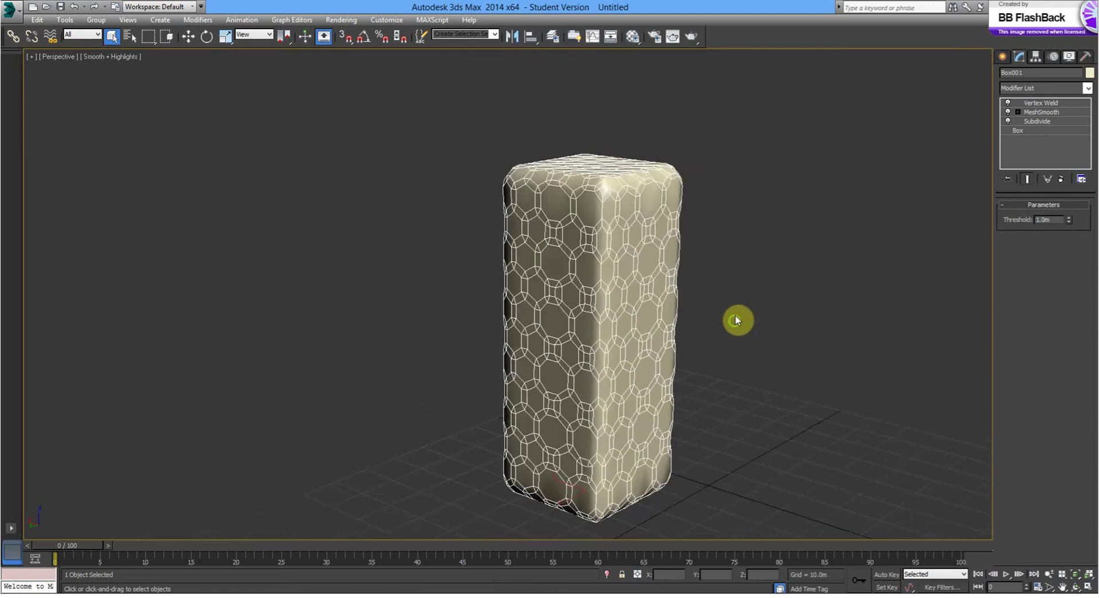
scroll(726, 284, up, 3)
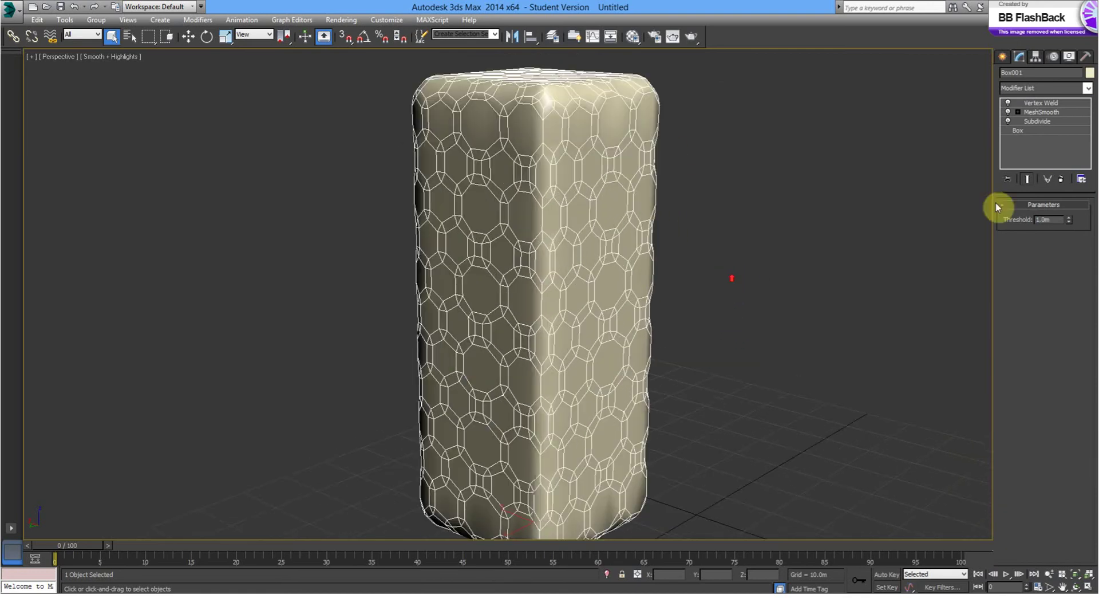
click(1087, 88)
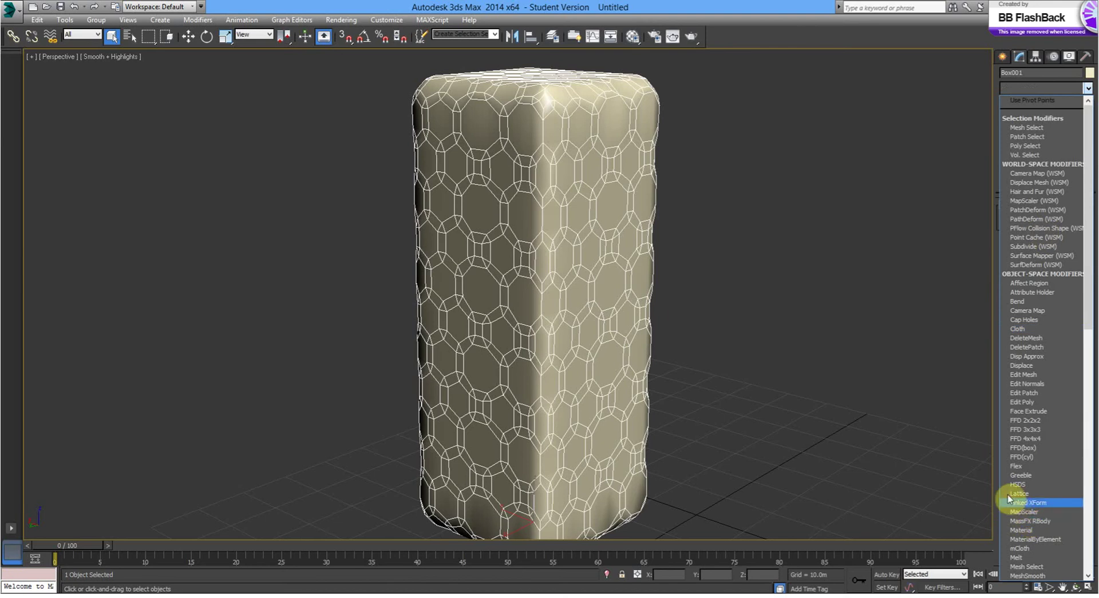
click(1047, 401)
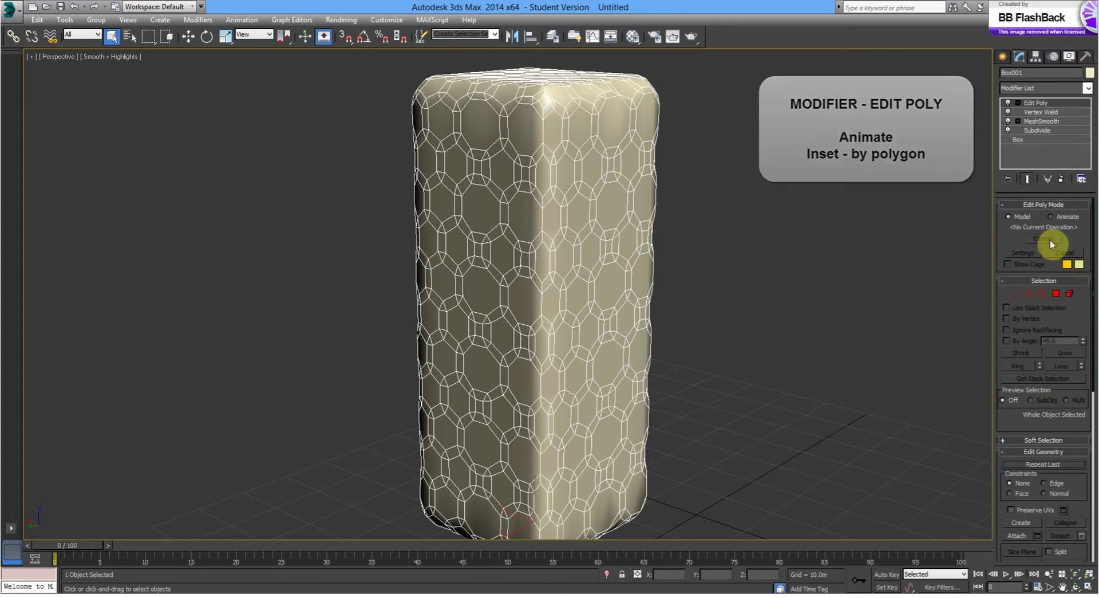
click(1052, 220)
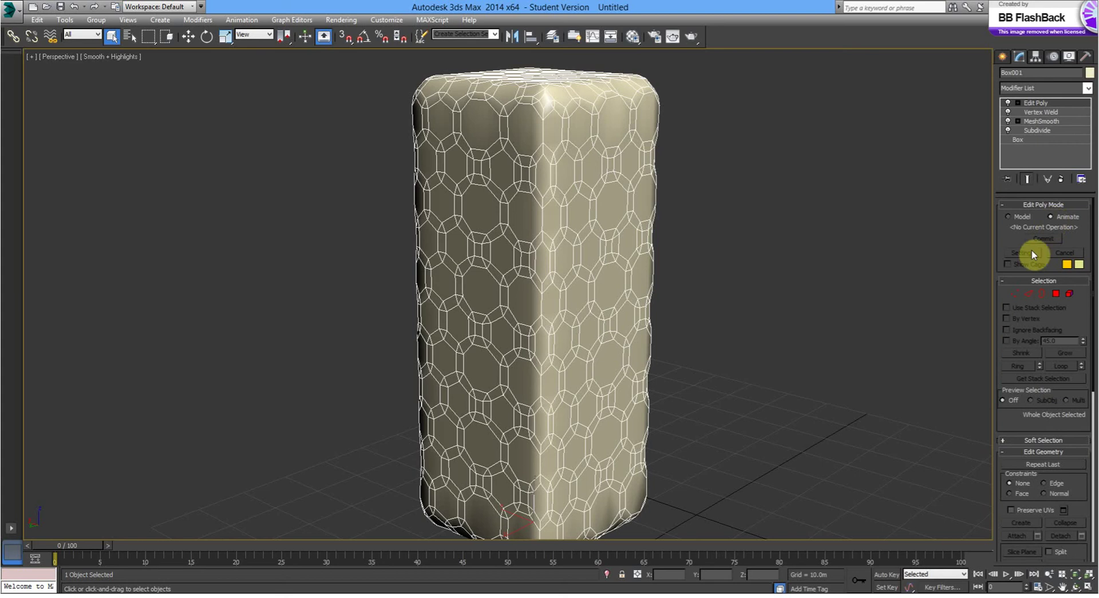
click(1056, 295)
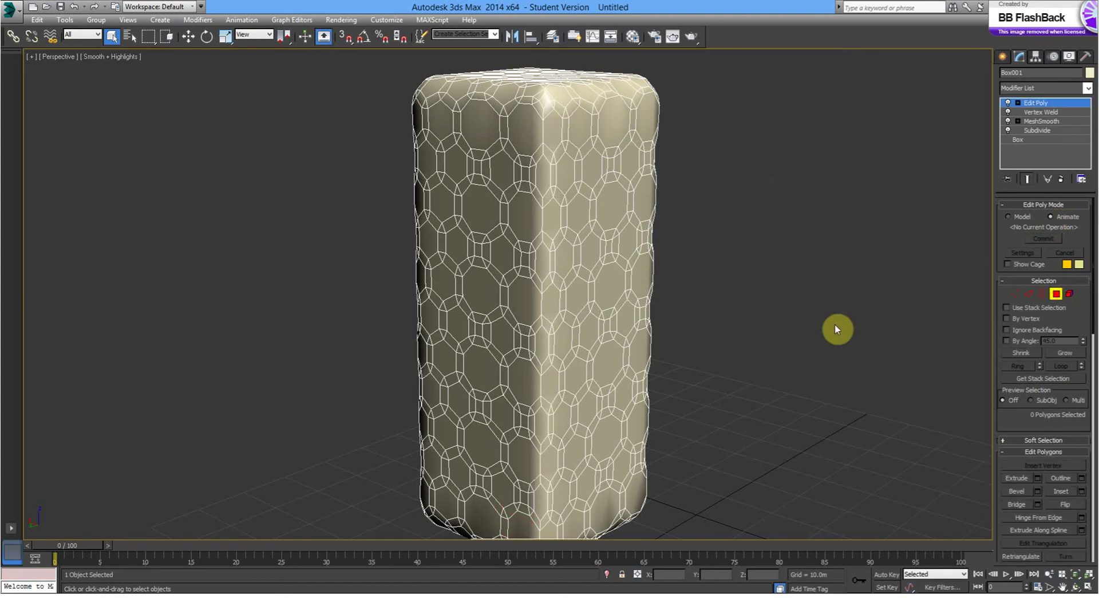
middle_drag(838, 324, 842, 303)
scroll(836, 335, down, 5)
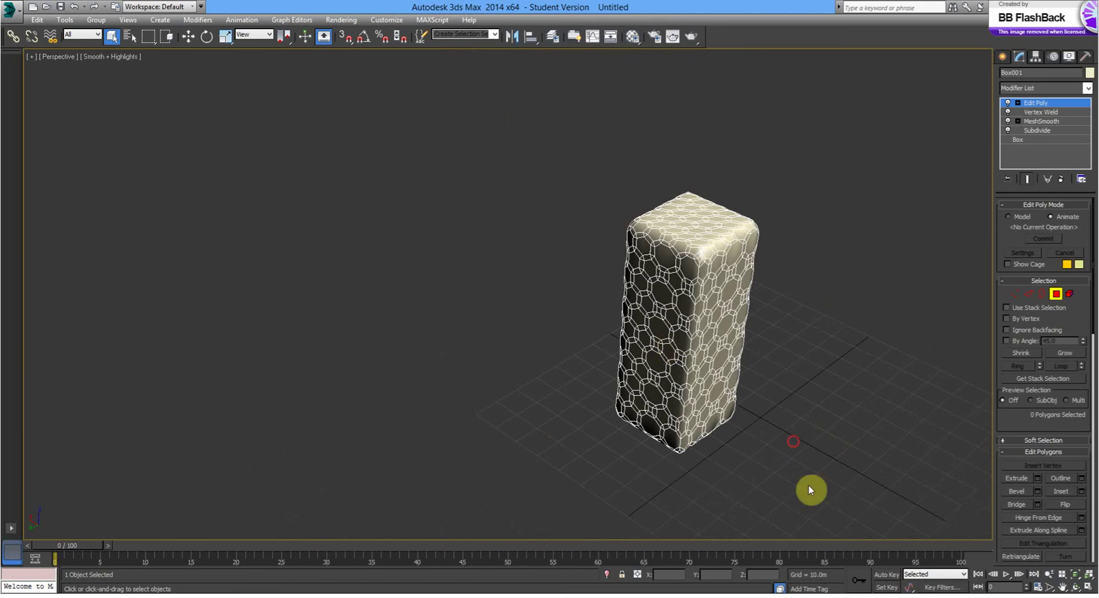
Select all polygons of the tower and inset each polygon individually by 0.3 m
drag(809, 486, 582, 180)
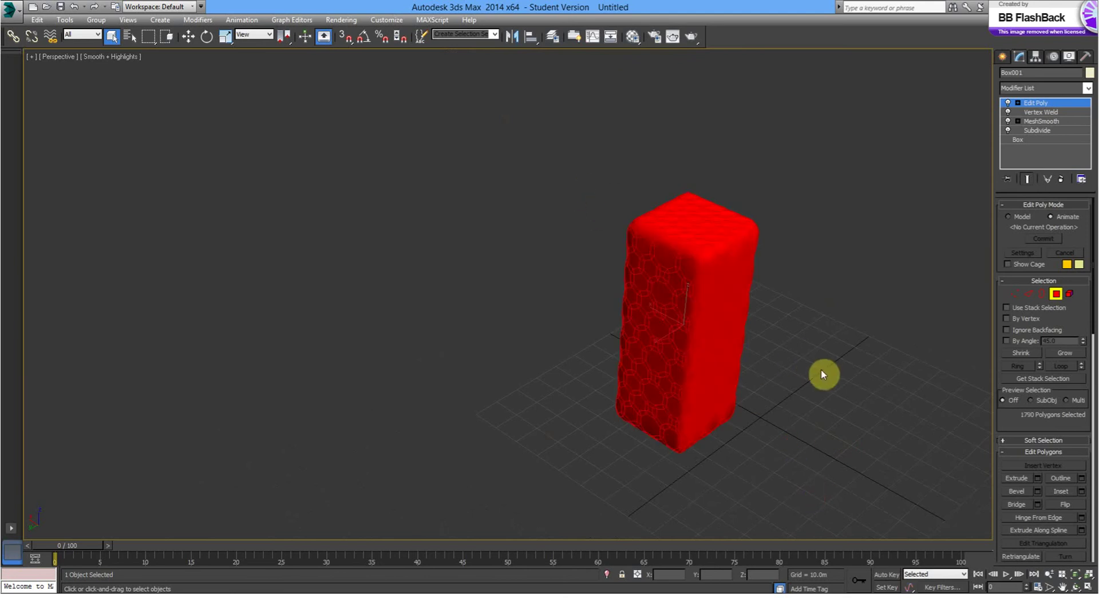
alt+middle_drag(814, 375, 854, 378)
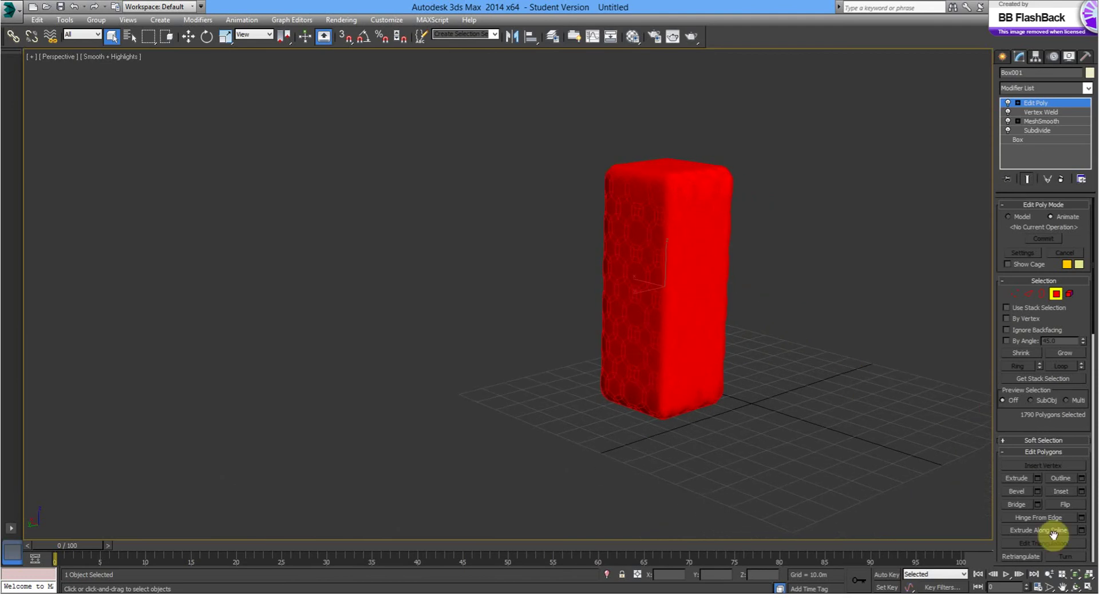
click(1074, 493)
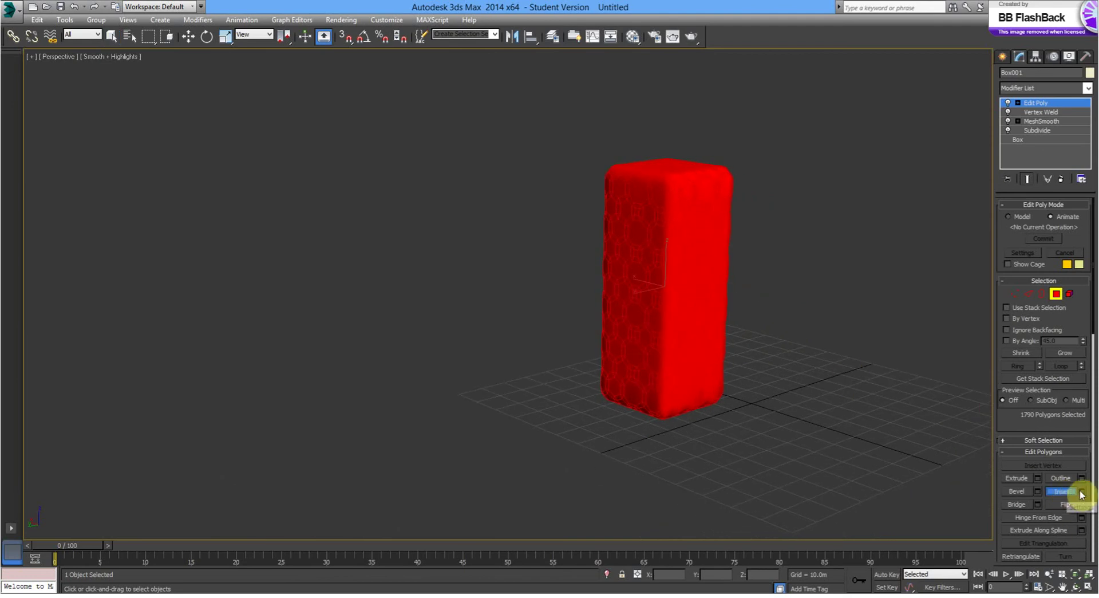
click(1081, 491)
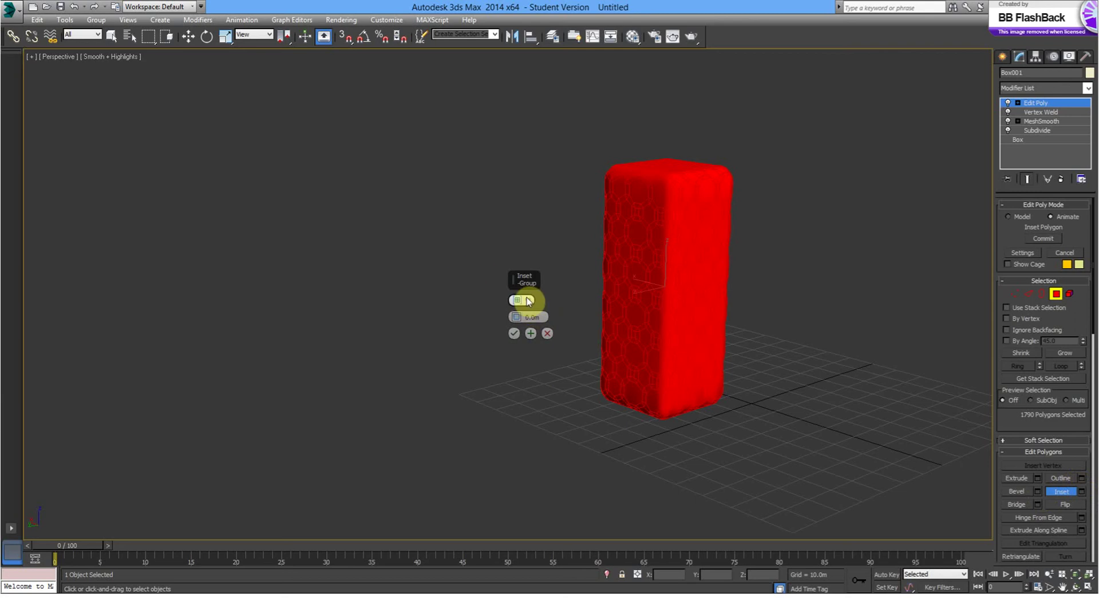
drag(528, 301, 584, 324)
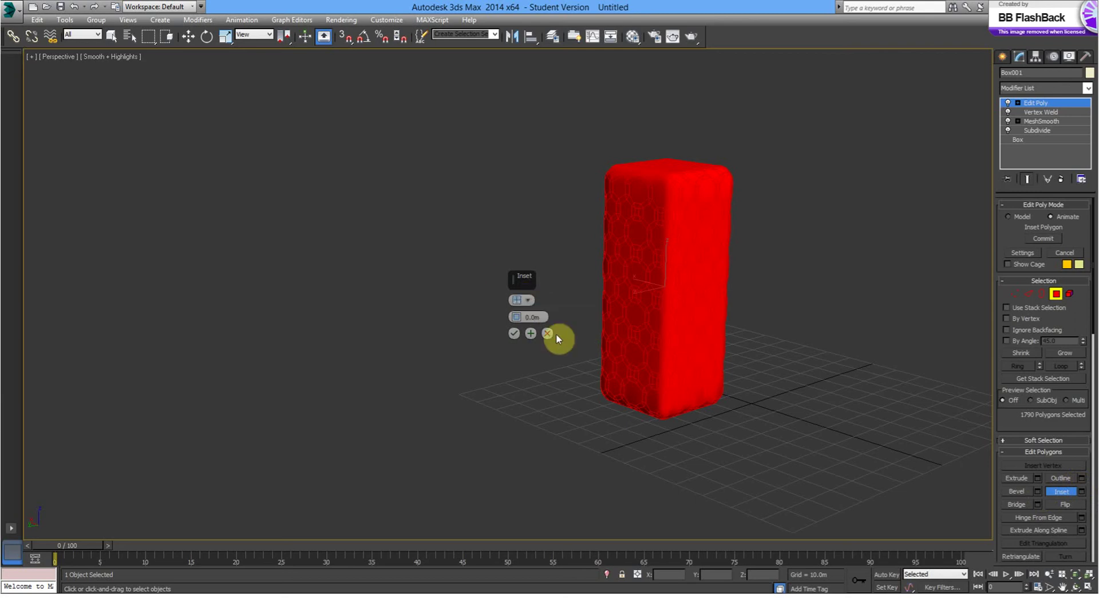
click(530, 316)
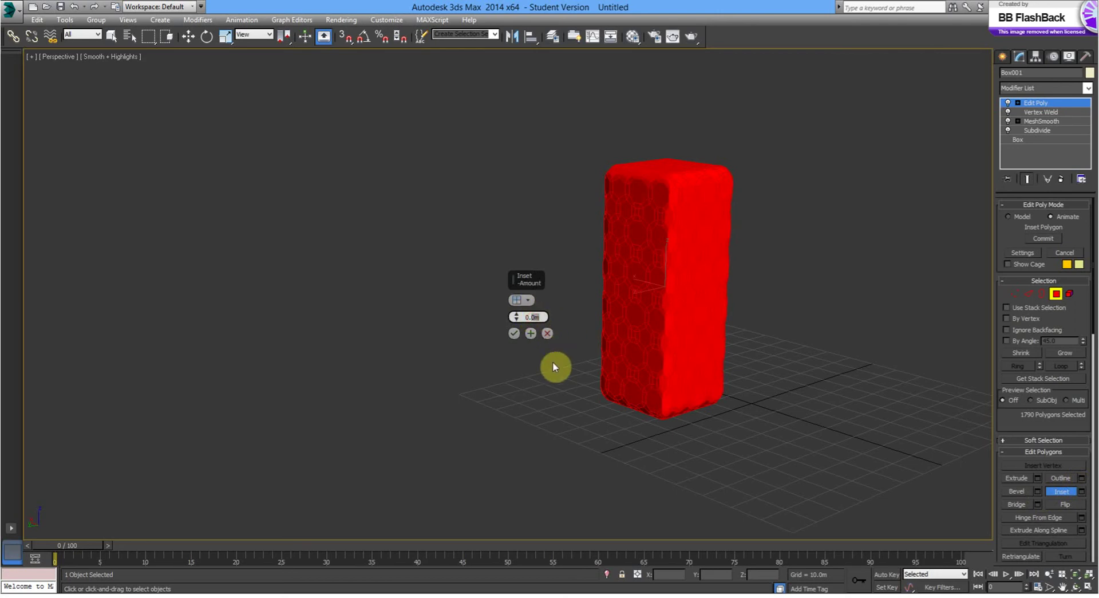
text(0.3)
click(511, 334)
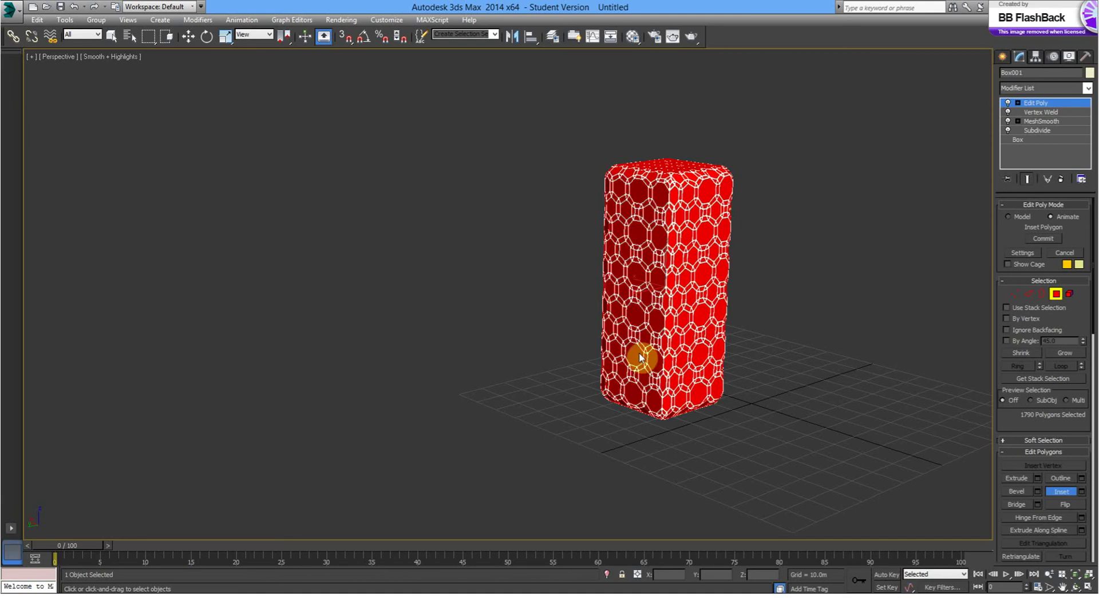
Add a DeleteMesh modifier above Edit Poly to remove the selected inset polygons, and activate the Move tool
middle_drag(640, 361, 600, 384)
scroll(617, 355, up, 2)
scroll(617, 355, up, 4)
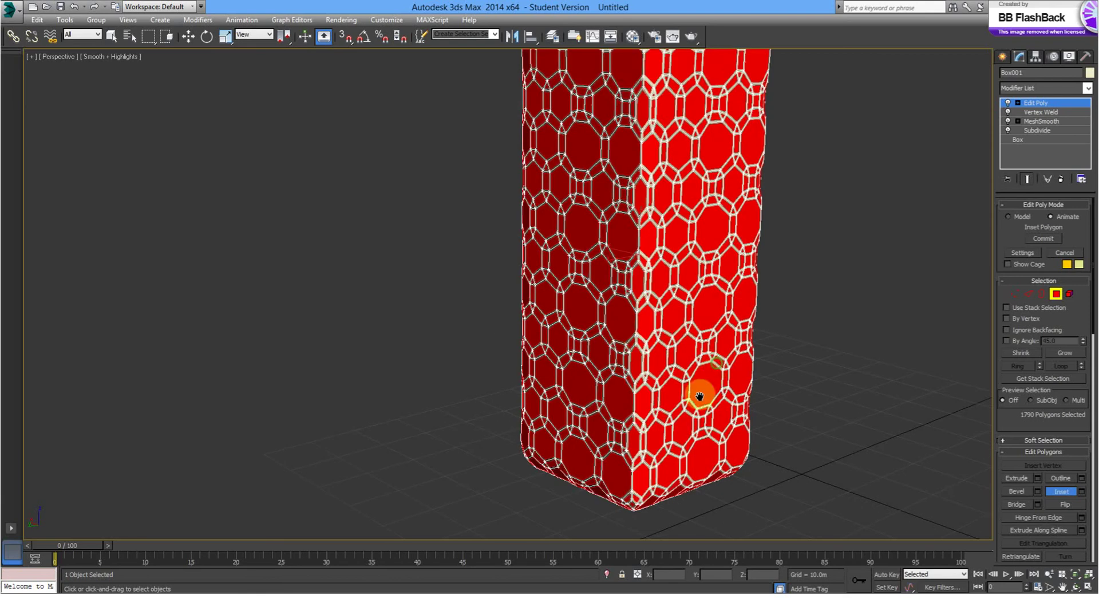
scroll(699, 393, down, 4)
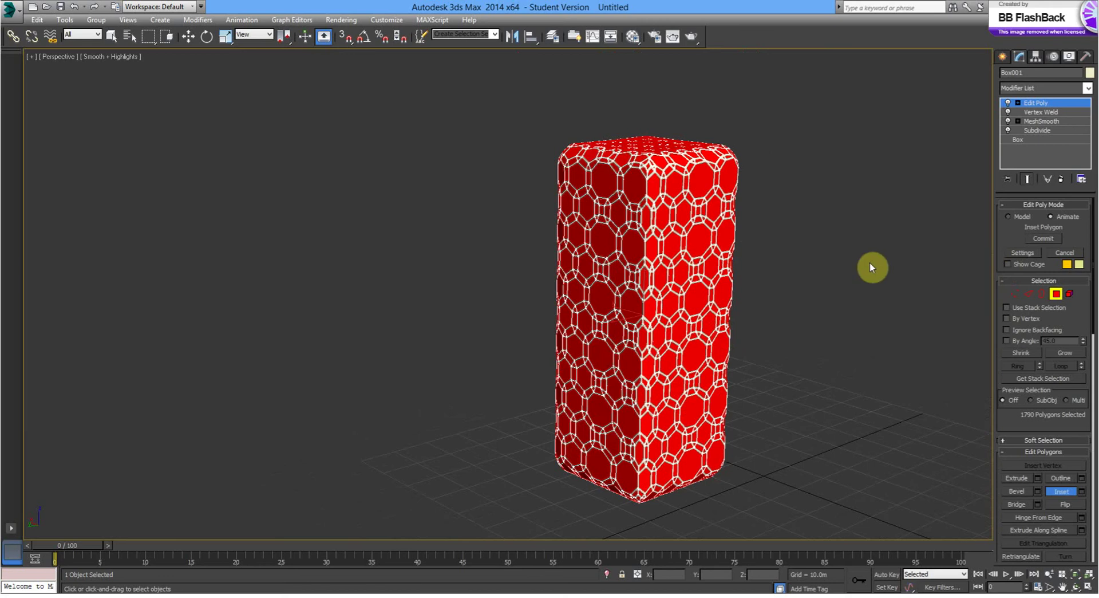
click(1087, 90)
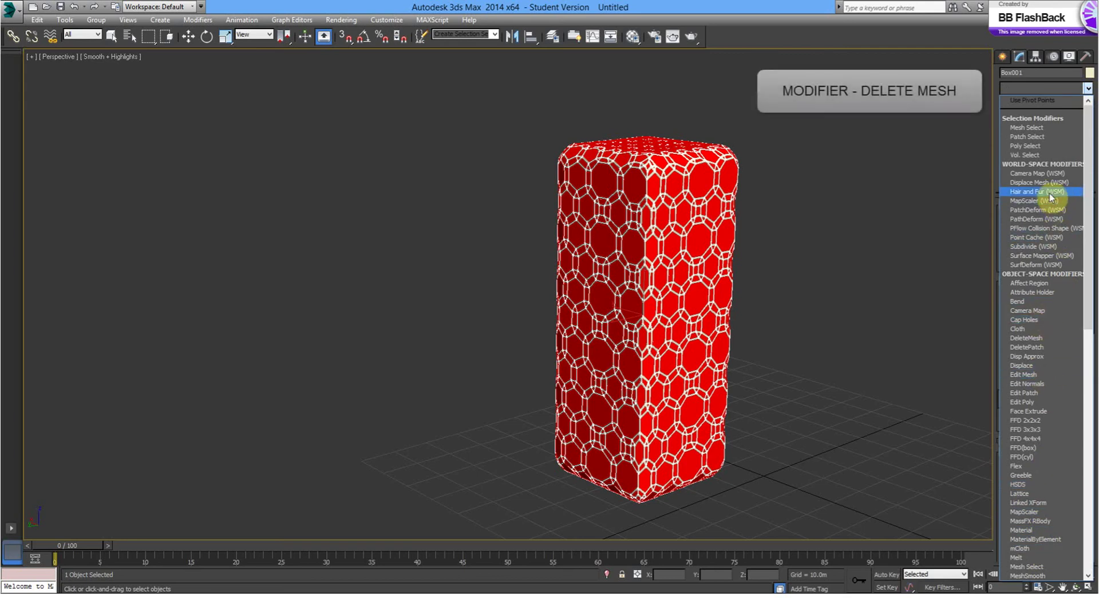
click(1050, 336)
key(w)
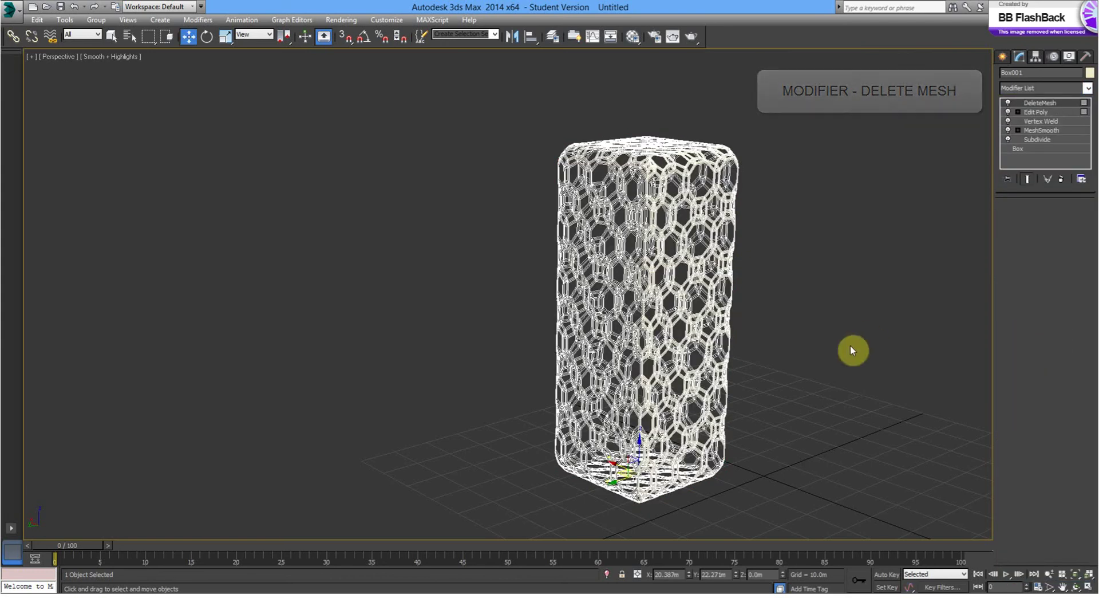
Examine the open lattice of the tower up close and as a whole from several angles
alt+middle_drag(792, 385, 815, 400)
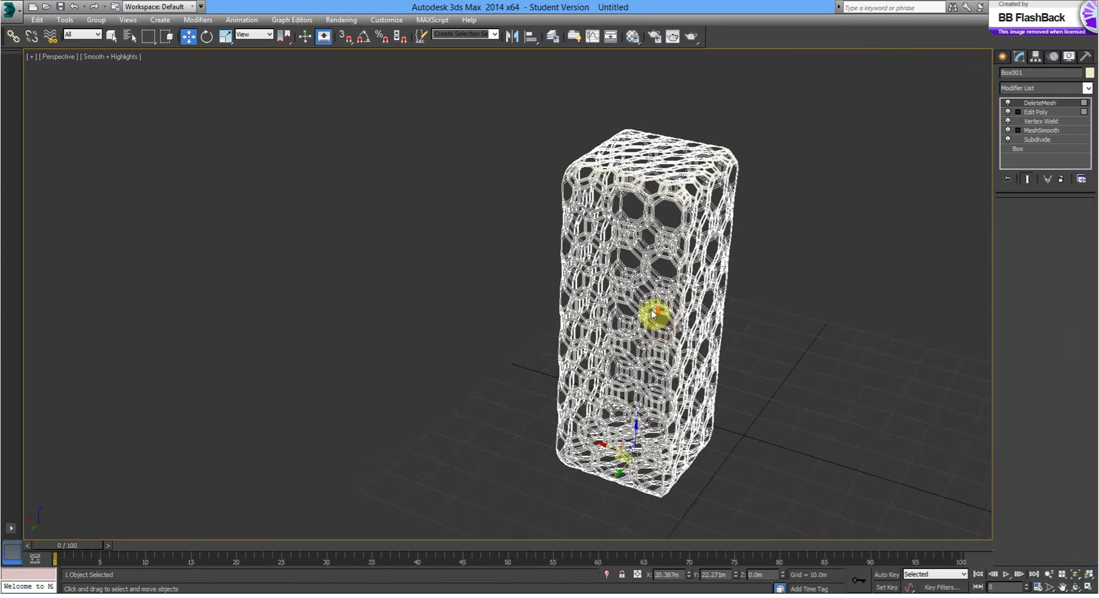
scroll(690, 335, up, 6)
scroll(694, 330, up, 8)
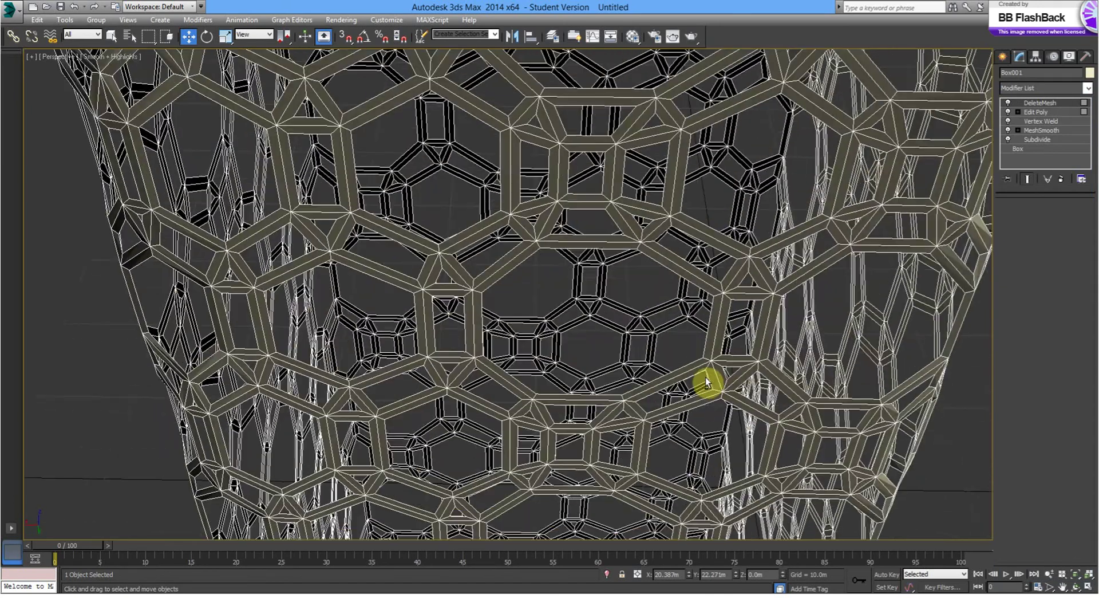
alt+middle_drag(705, 377, 582, 330)
scroll(583, 334, down, 10)
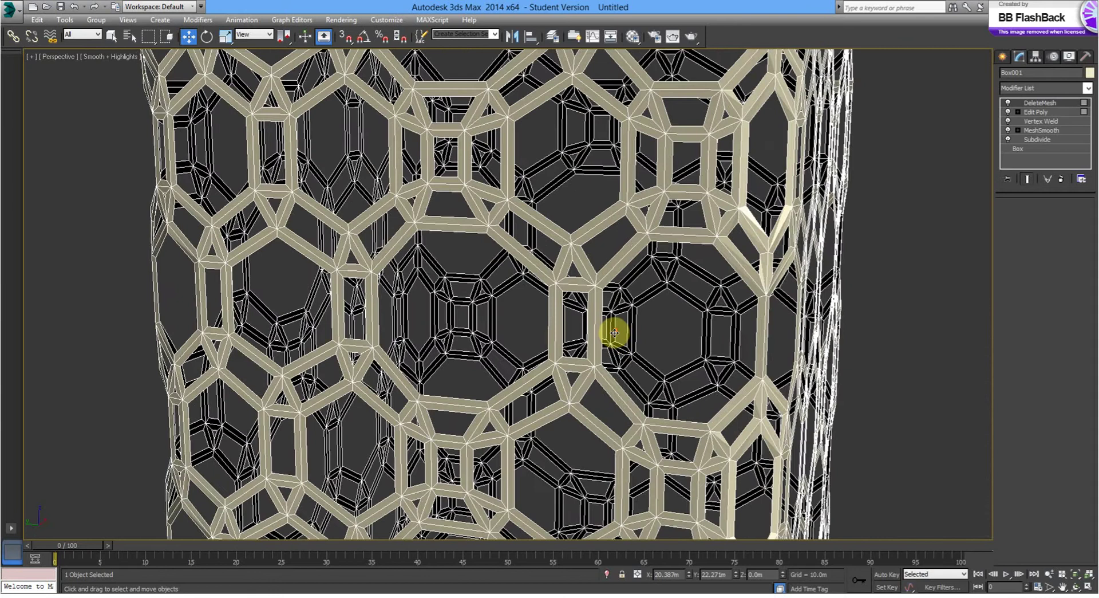
scroll(644, 350, down, 12)
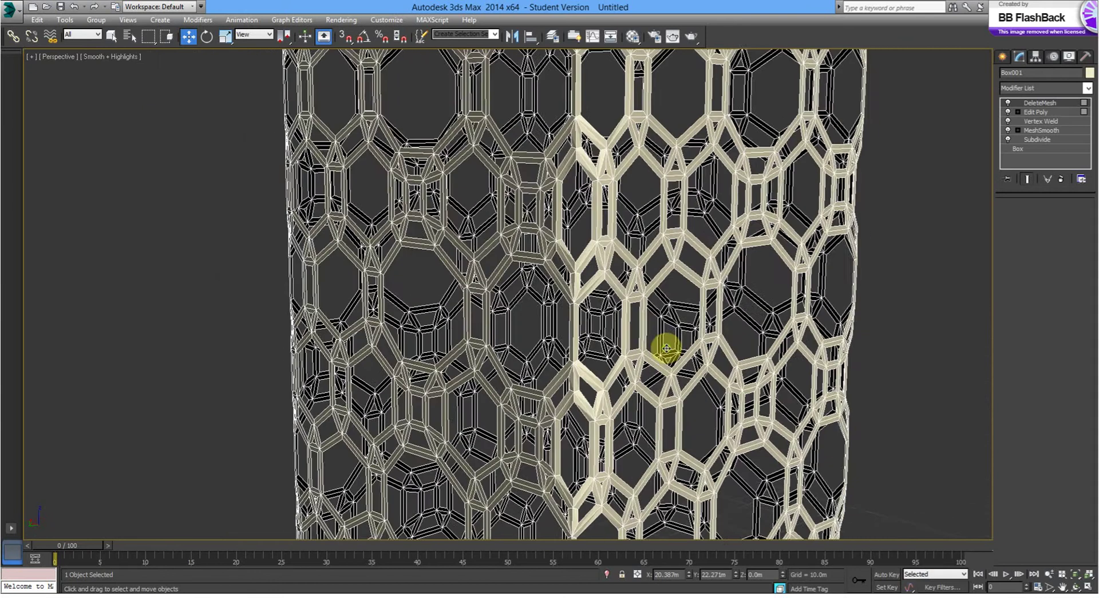
scroll(705, 365, up, 10)
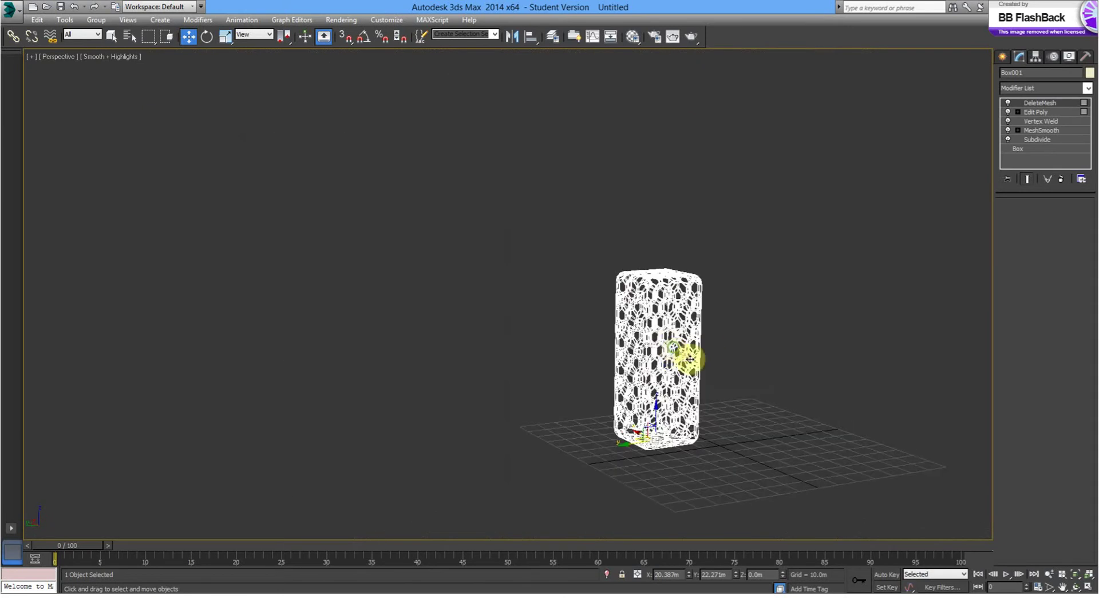
scroll(731, 314, down, 2)
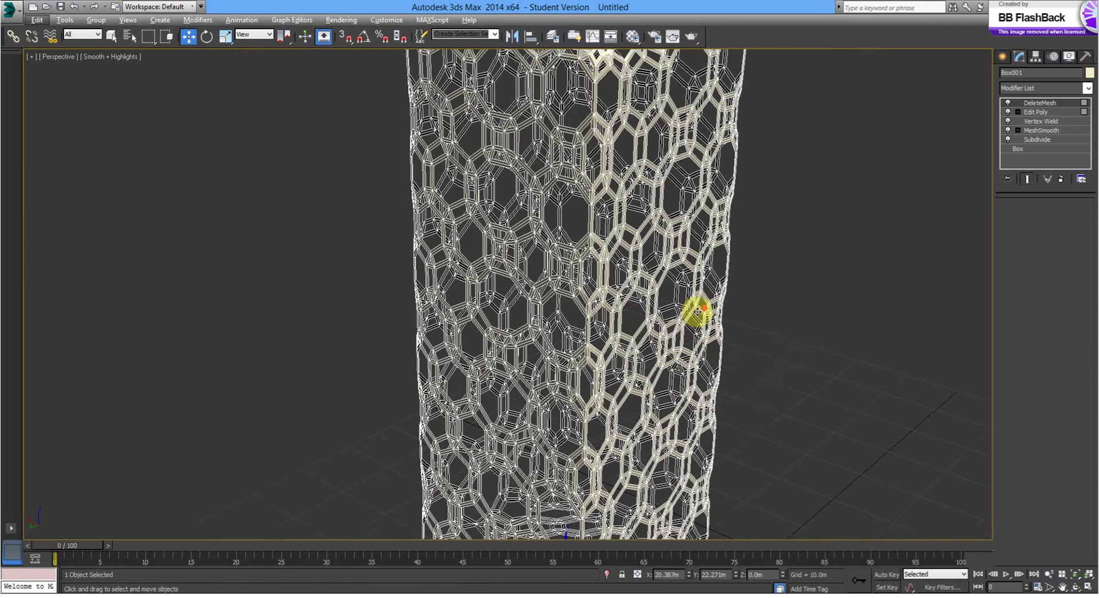
scroll(767, 351, down, 10)
alt+middle_drag(790, 352, 794, 329)
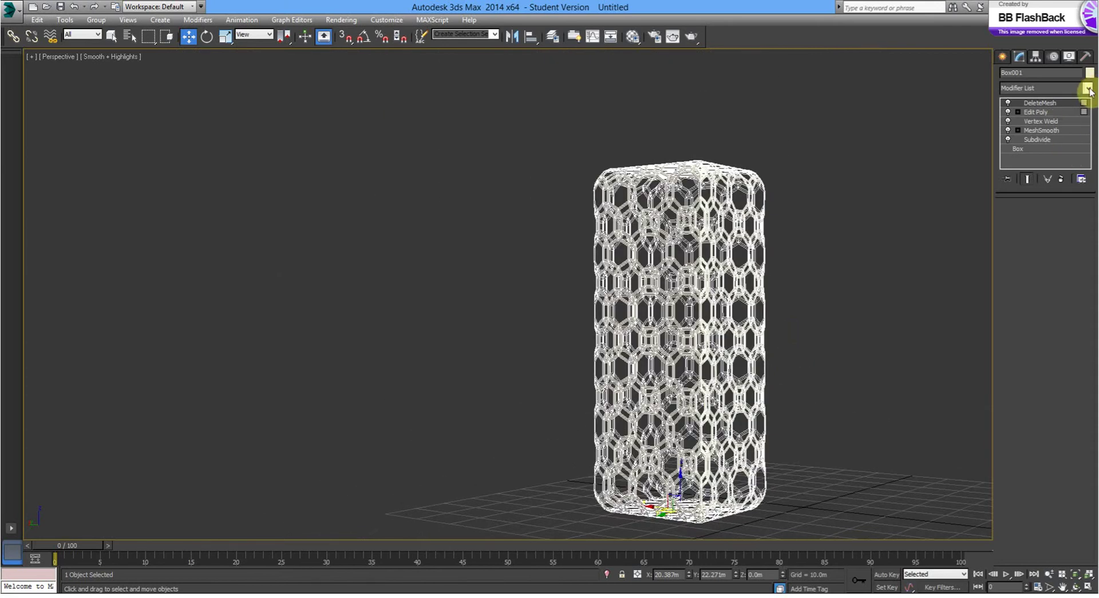
scroll(706, 172, up, 10)
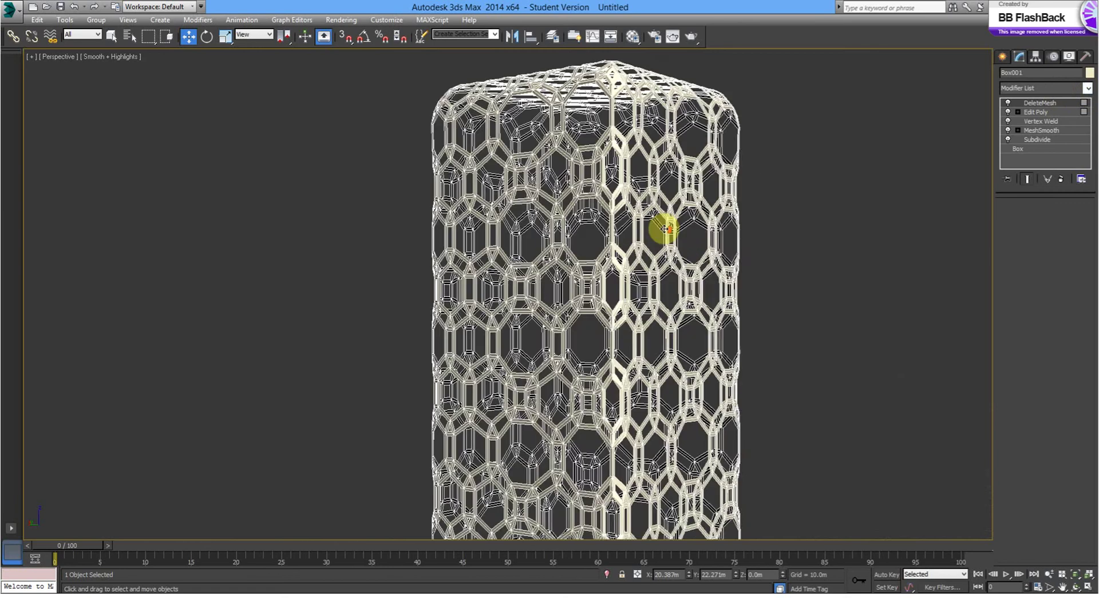
Add a Shell modifier above DeleteMesh to give the lattice thickness, with an outer amount of 1 m
click(1087, 88)
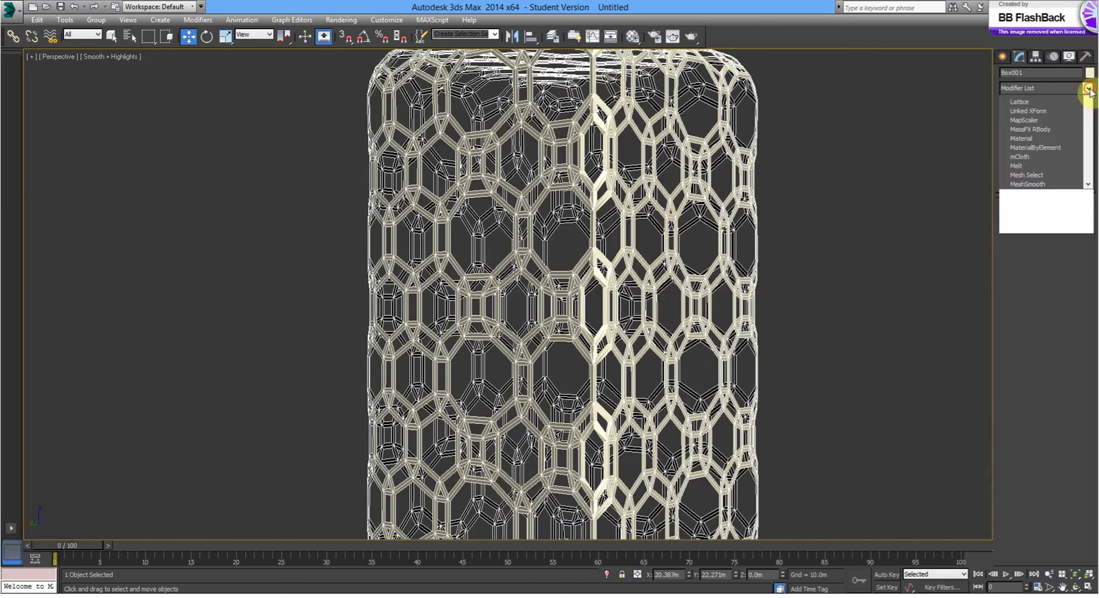
scroll(1051, 558, down, 11)
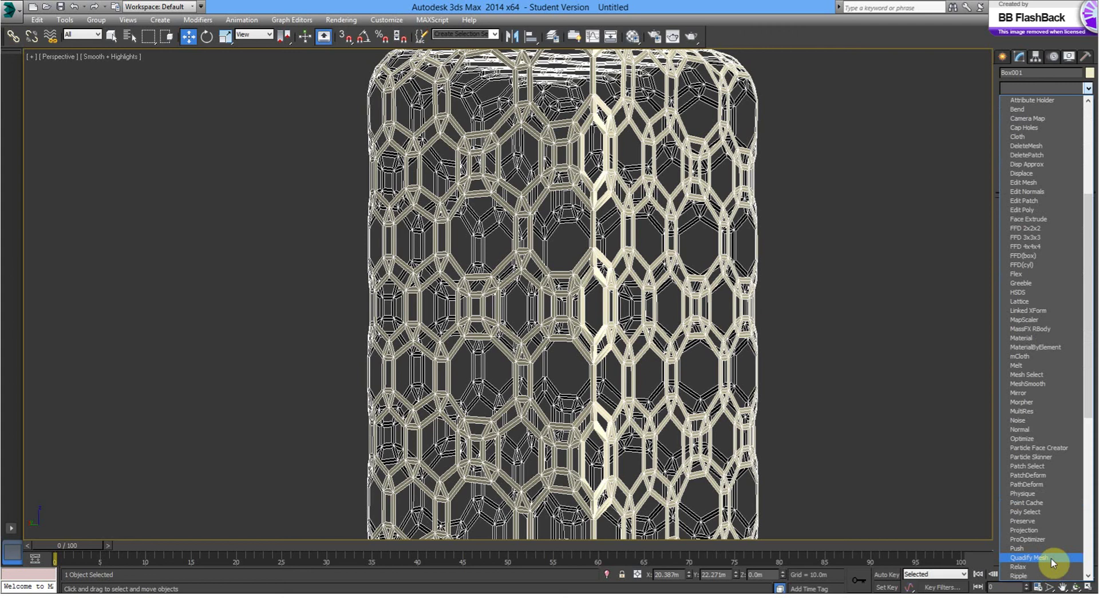
scroll(1051, 558, down, 3)
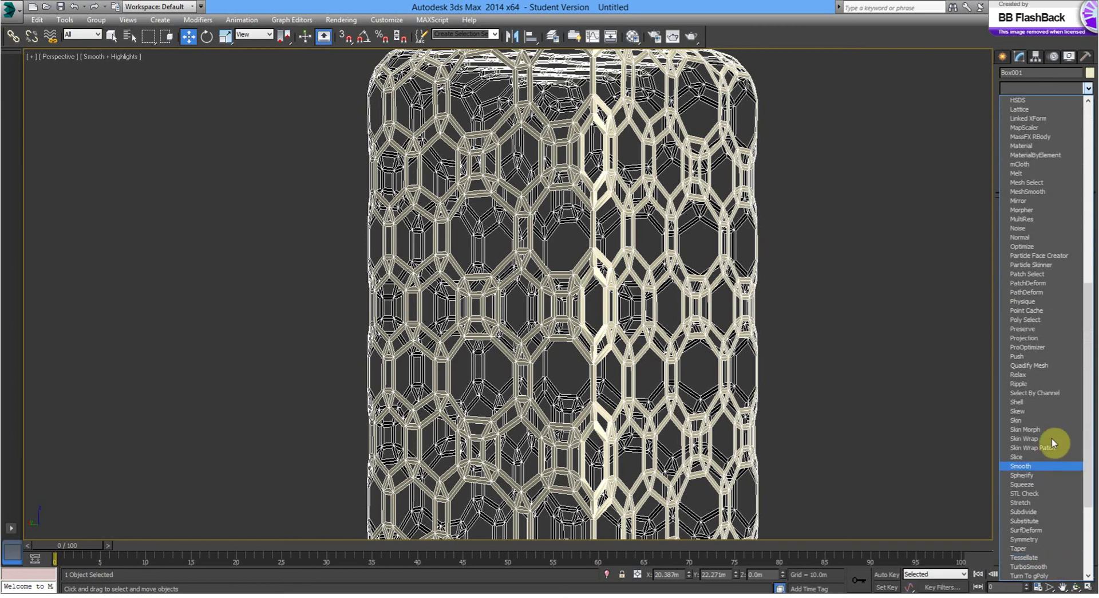
click(1051, 402)
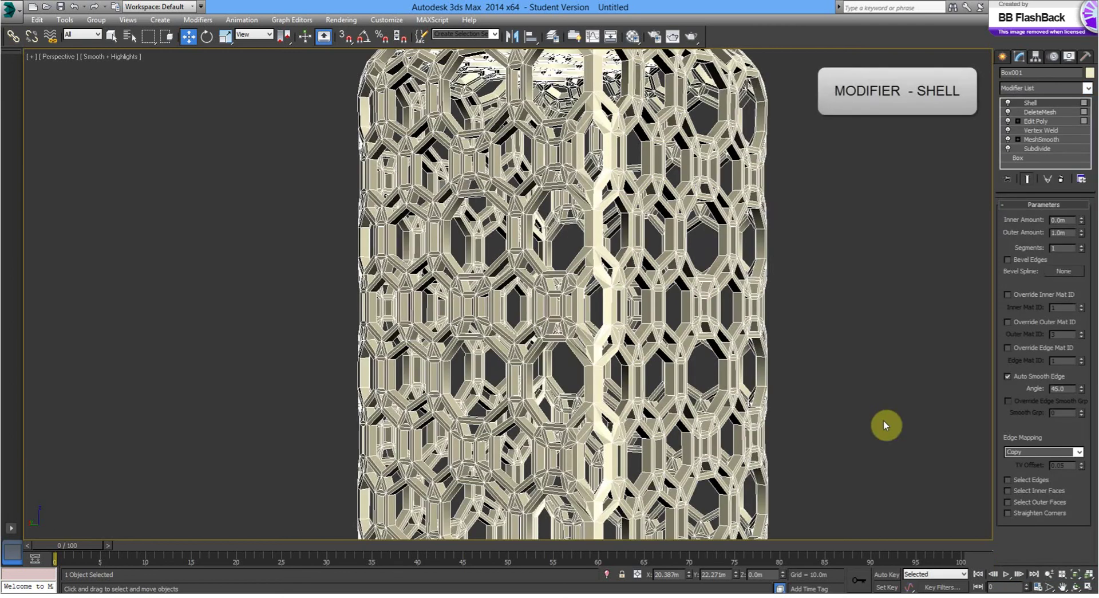
Add a TurboSmooth modifier above Shell on the lattice tower
alt+middle_drag(844, 422, 757, 265)
scroll(730, 269, up, 5)
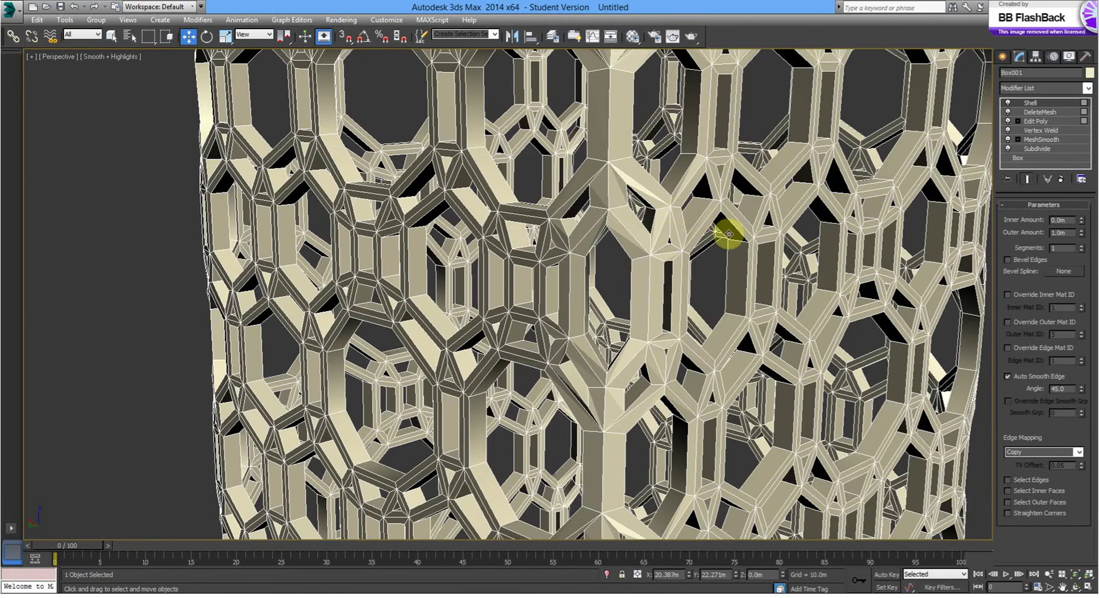
click(1088, 88)
scroll(1033, 527, down, 2)
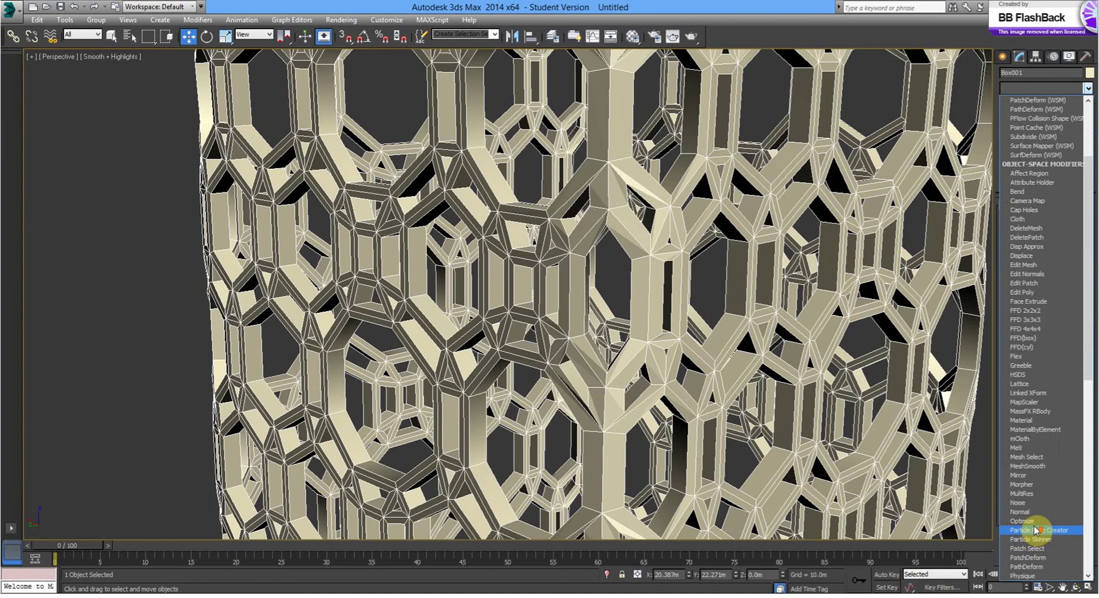
scroll(1034, 528, down, 10)
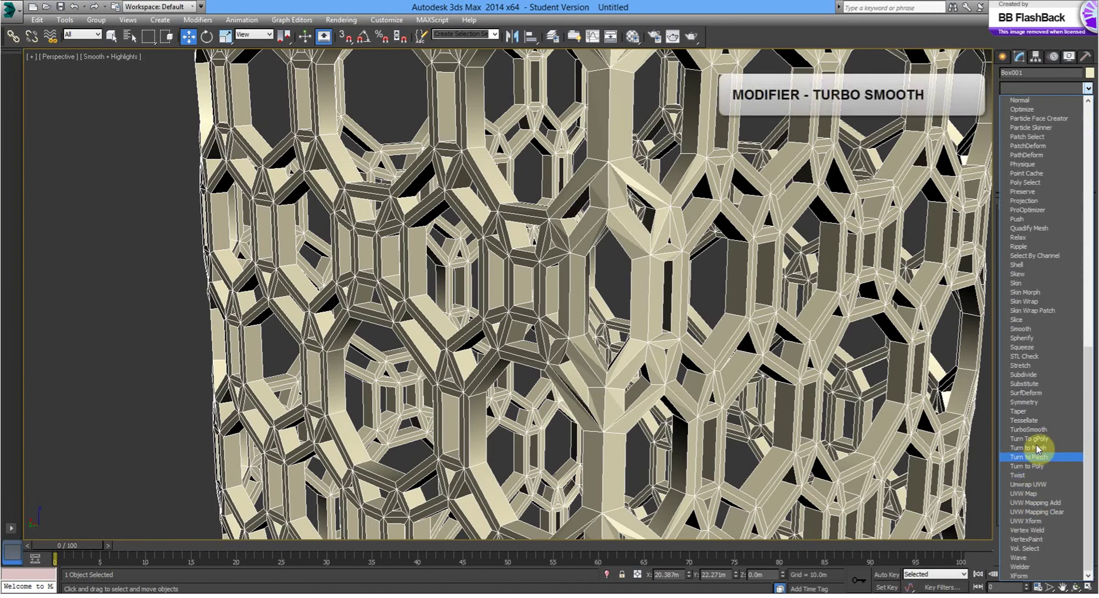
click(1038, 431)
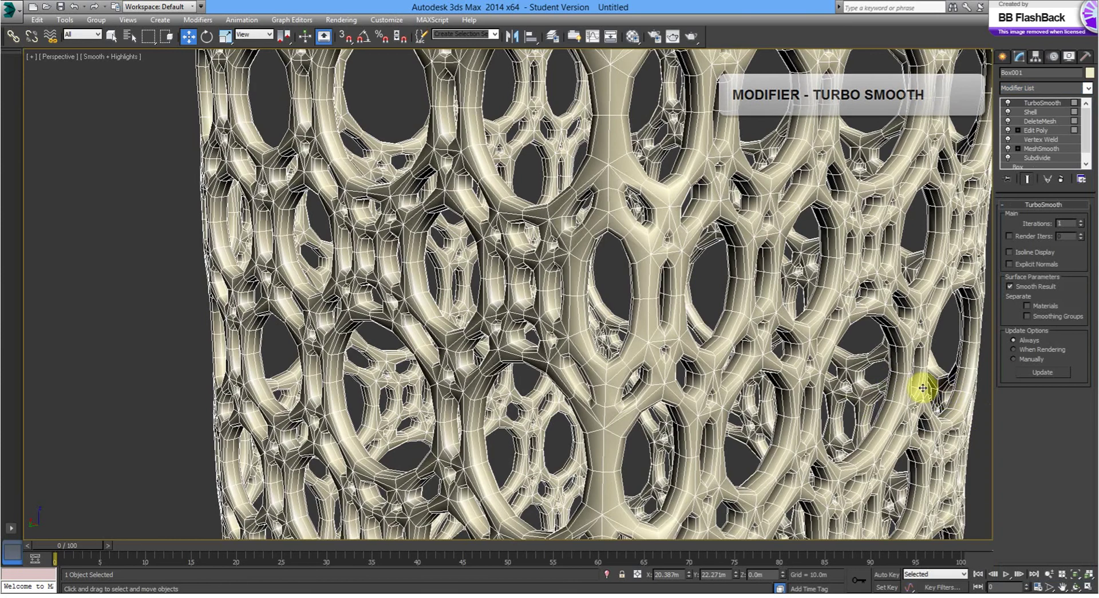
Set the TurboSmooth iterations to 2
alt+middle_drag(871, 392, 837, 412)
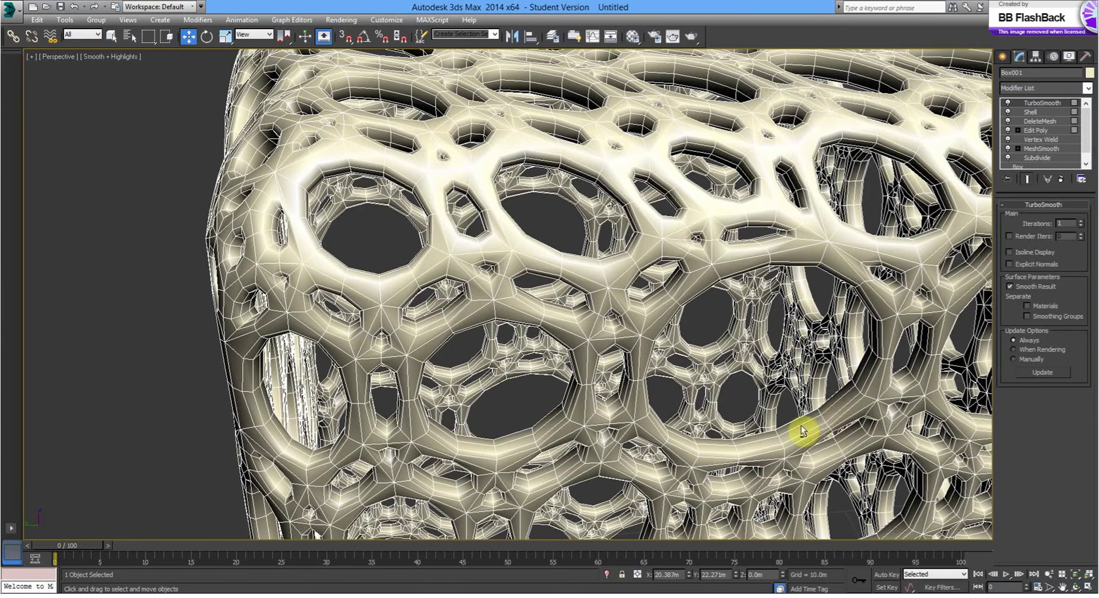
alt+middle_drag(802, 427, 1041, 235)
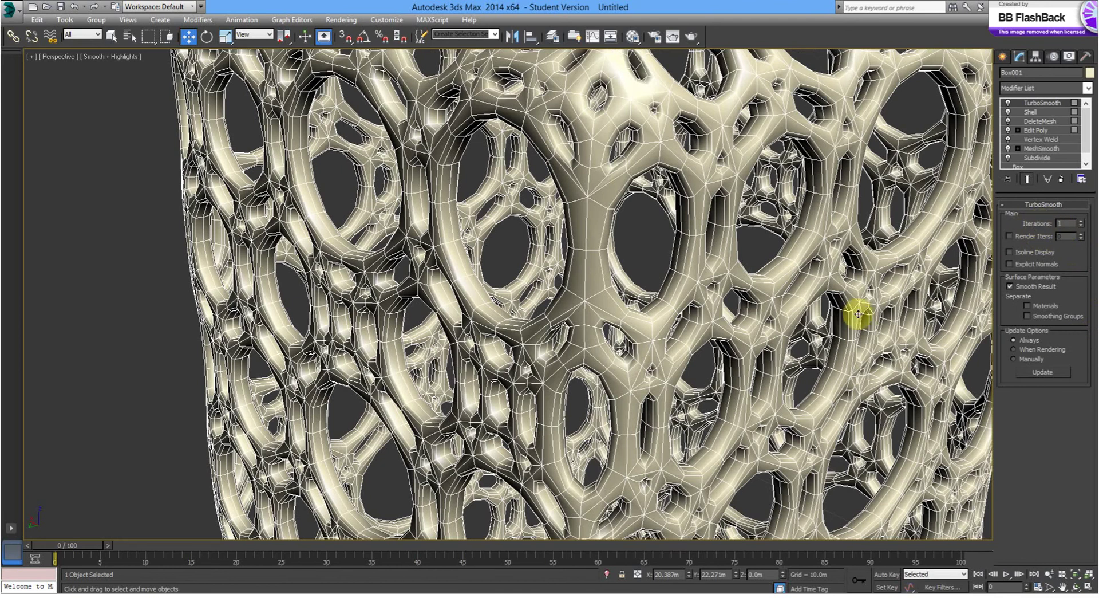
mouse_move(856, 325)
alt+middle_down()
mouse_move(854, 341)
mouse_move(842, 339)
alt+middle_up()
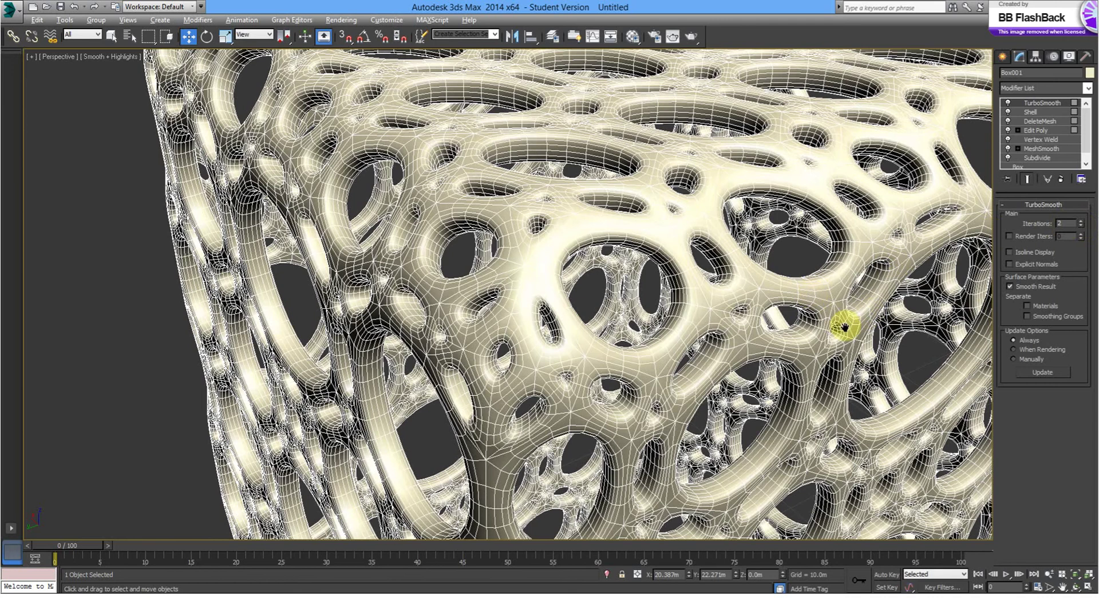
middle_drag(845, 326, 848, 322)
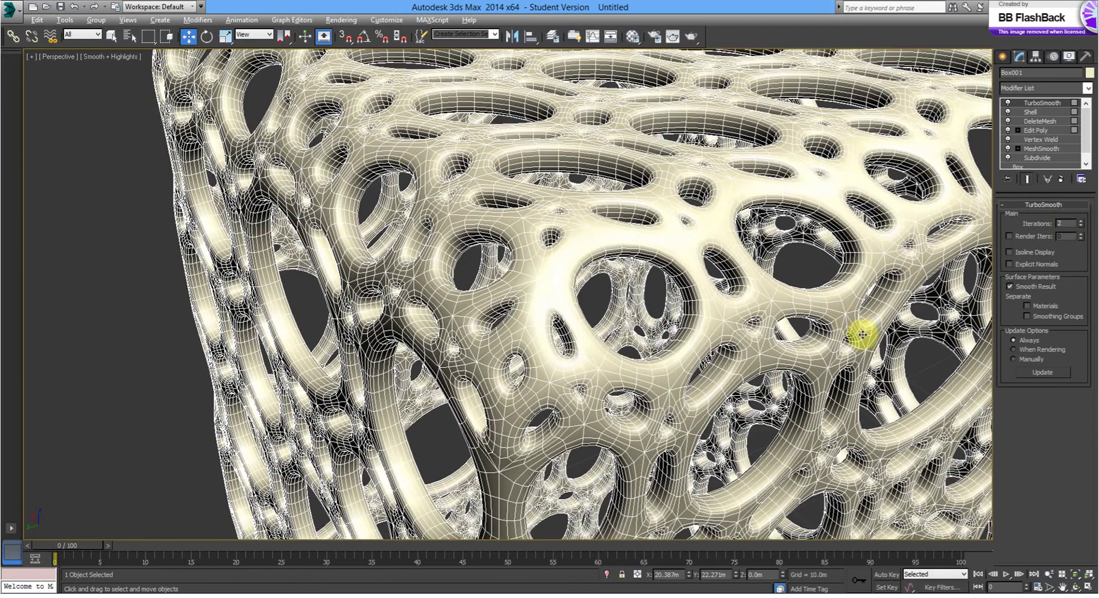
Deselect the tower and examine the smoothed lattice without its edge display, both up close and from farther away
scroll(863, 334, down, 1)
scroll(863, 334, down, 3)
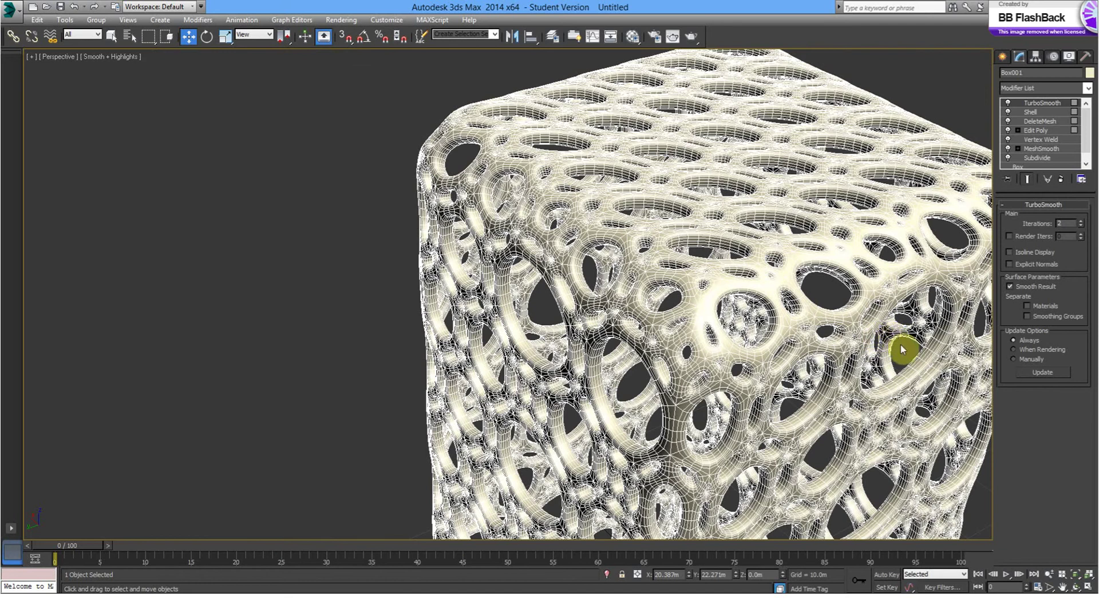
middle_drag(903, 348, 656, 225)
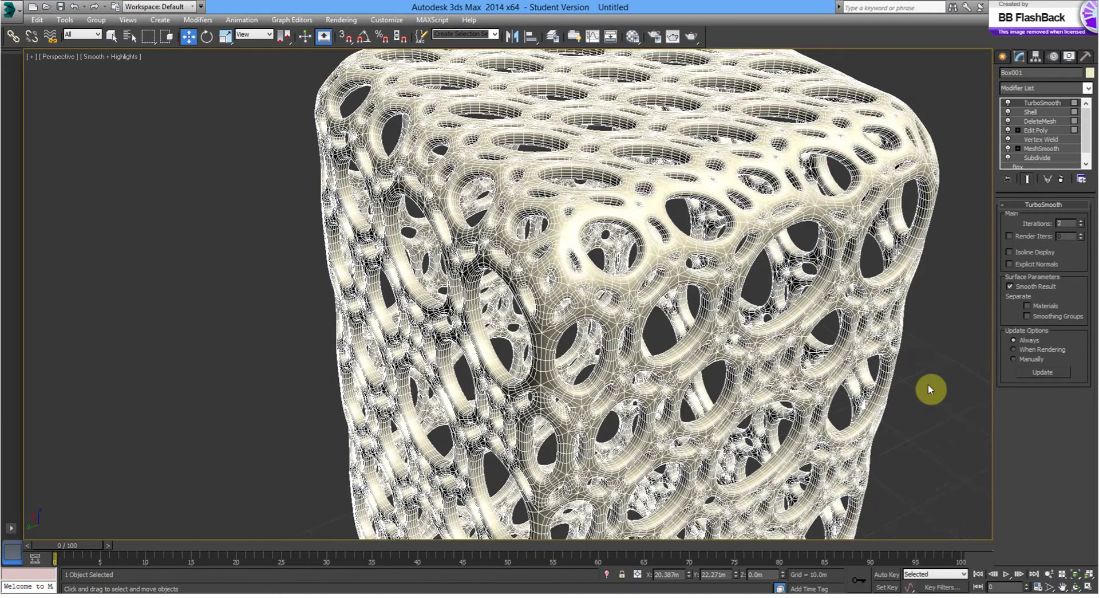
click(929, 386)
scroll(929, 388, down, 3)
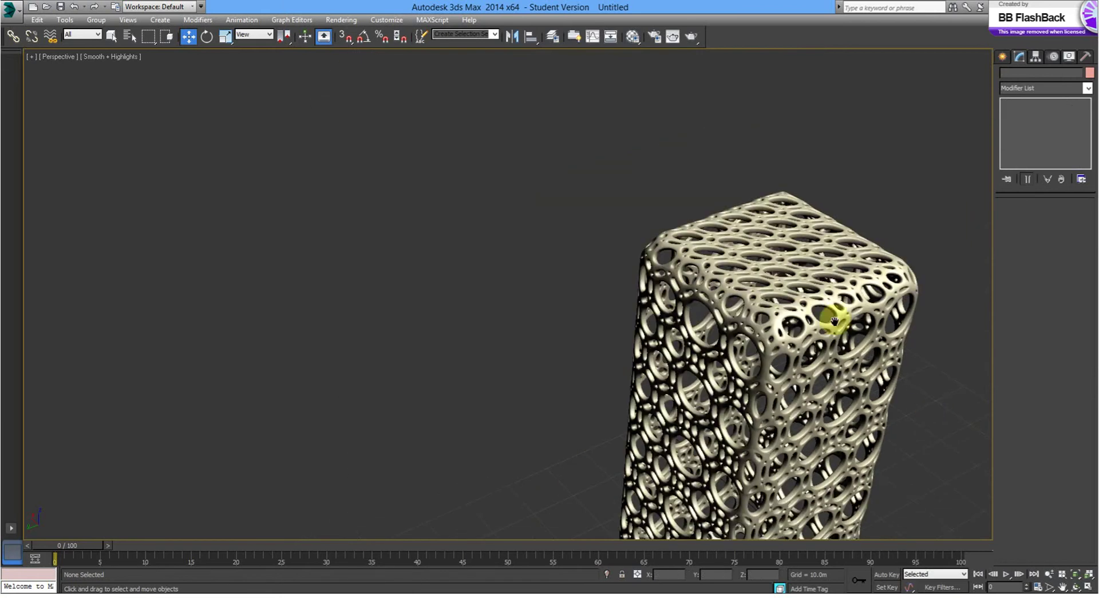
mouse_move(835, 320)
middle_down()
mouse_move(737, 252)
mouse_move(829, 378)
mouse_move(848, 371)
mouse_move(729, 265)
mouse_move(707, 311)
middle_up()
scroll(850, 379, down, 6)
scroll(724, 339, up, 10)
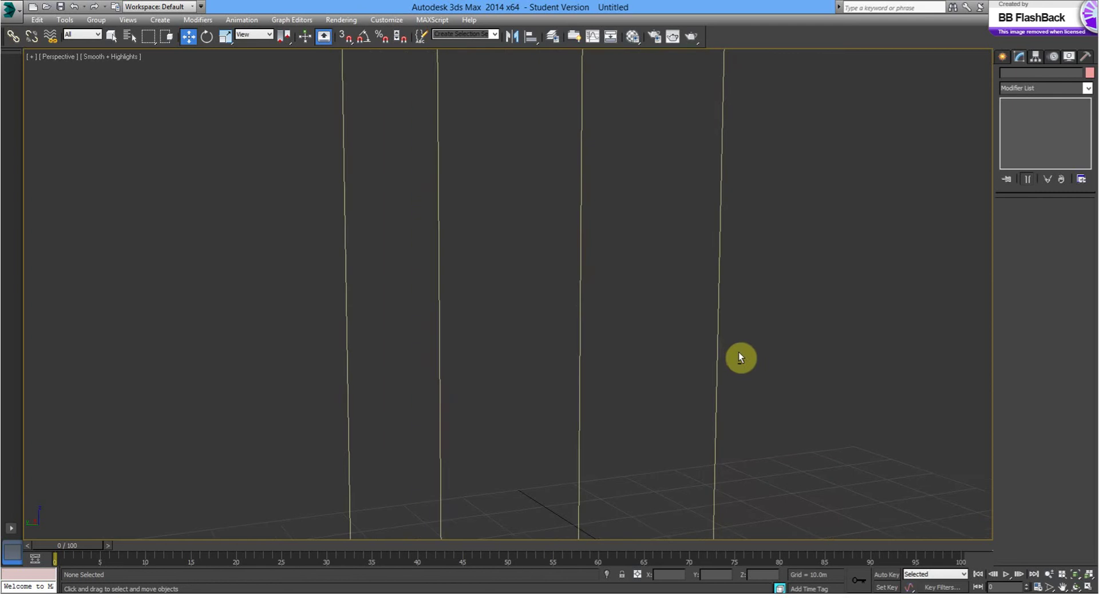
Create a second box on the grid beside the lattice tower, about 41 m long, 44 m wide and 84 m high
scroll(738, 351, down, 8)
alt+middle_drag(750, 359, 767, 366)
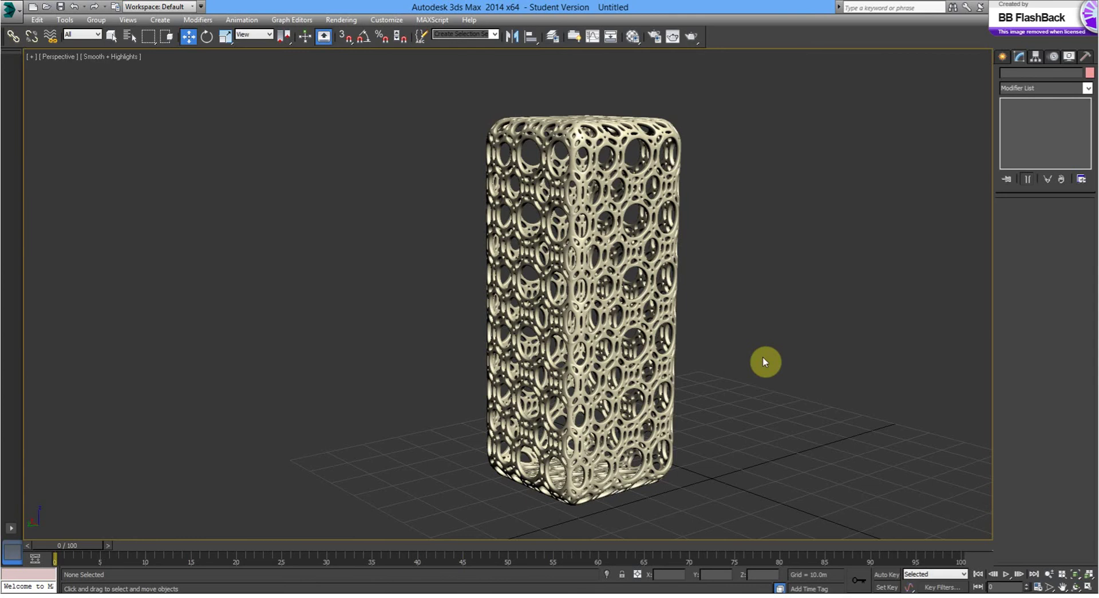
scroll(764, 359, down, 10)
mouse_move(784, 395)
middle_down()
mouse_move(817, 412)
mouse_move(803, 384)
mouse_move(556, 319)
middle_up()
scroll(569, 319, up, 8)
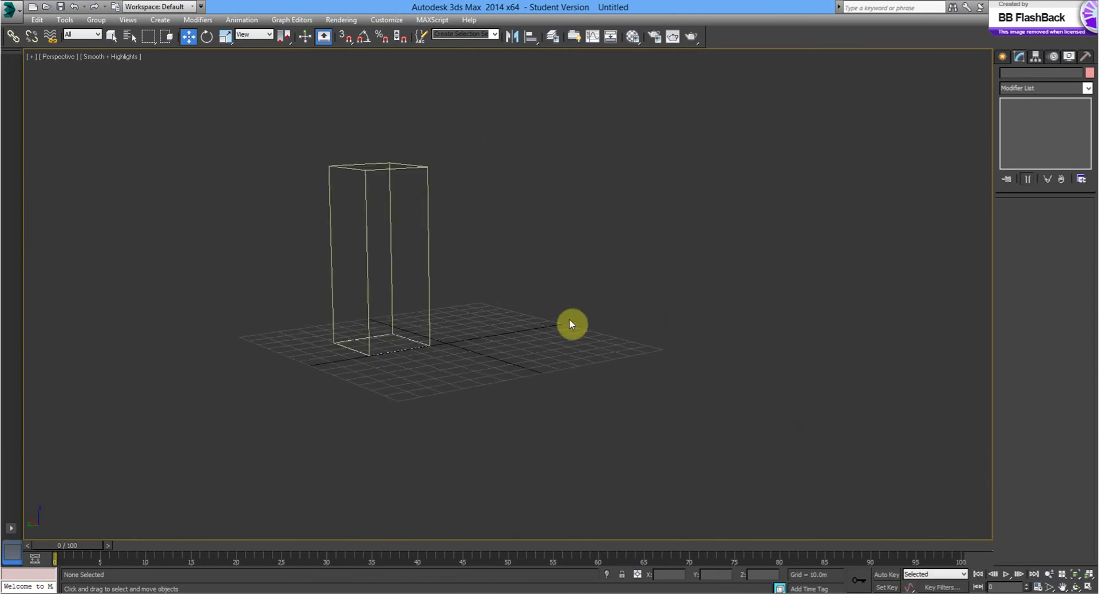
scroll(463, 296, up, 3)
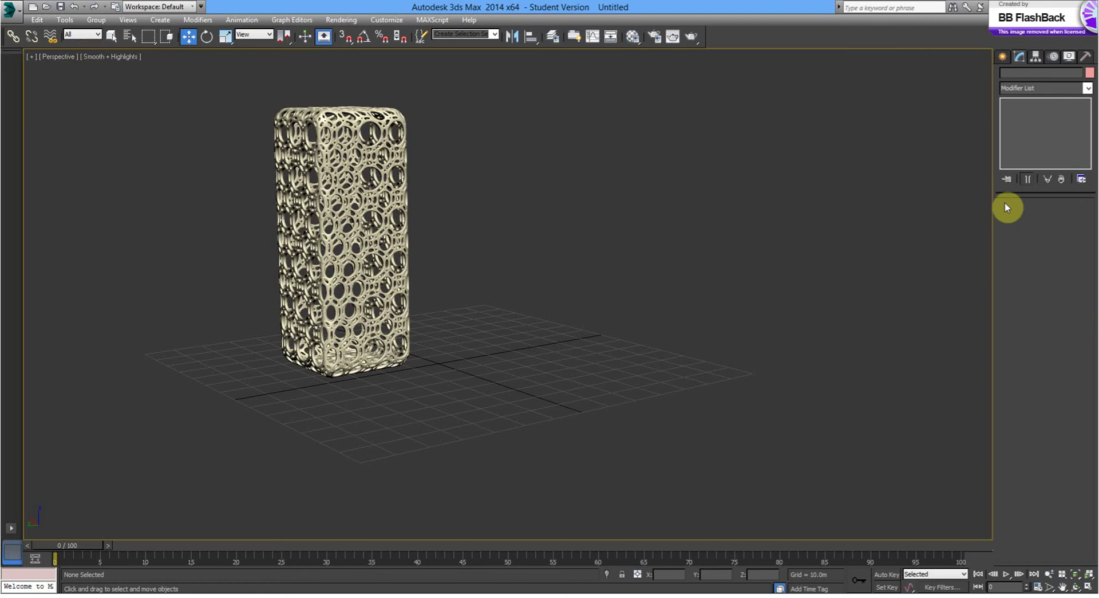
click(1003, 56)
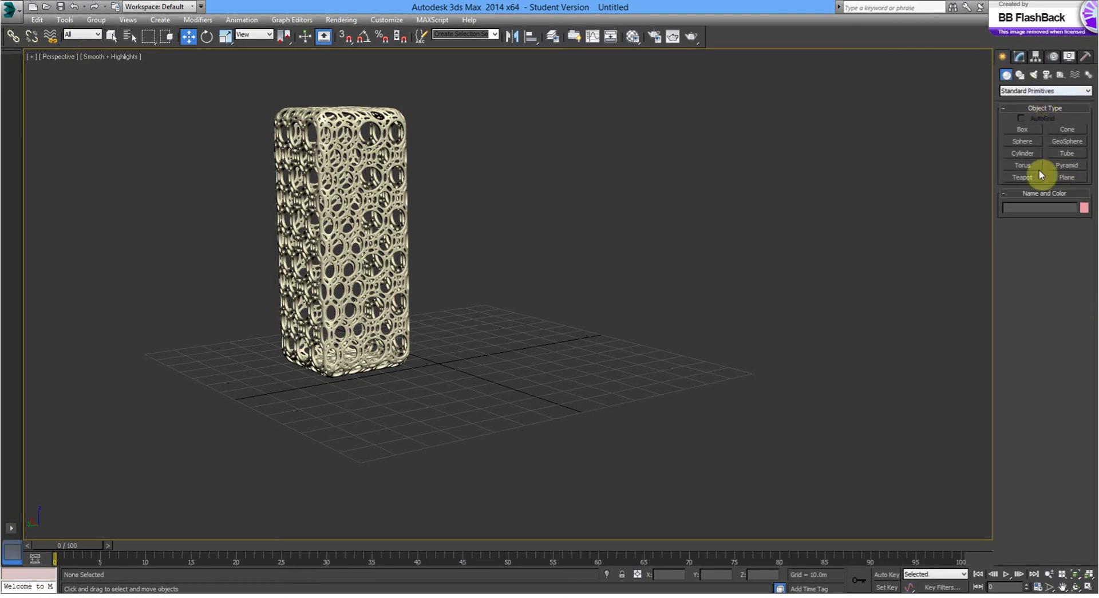
click(1026, 132)
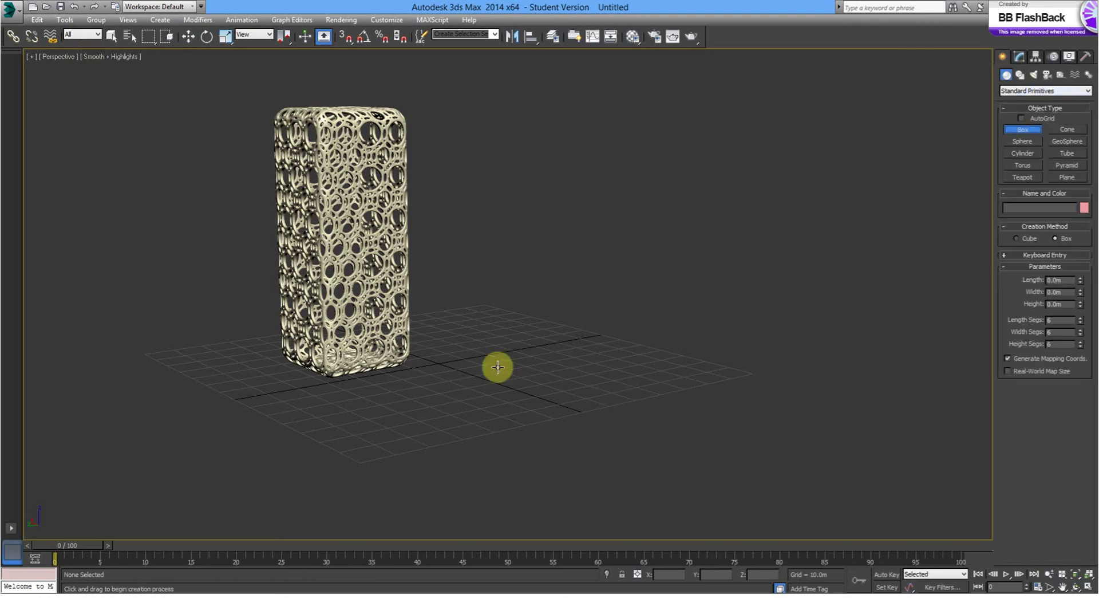
drag(500, 368, 691, 375)
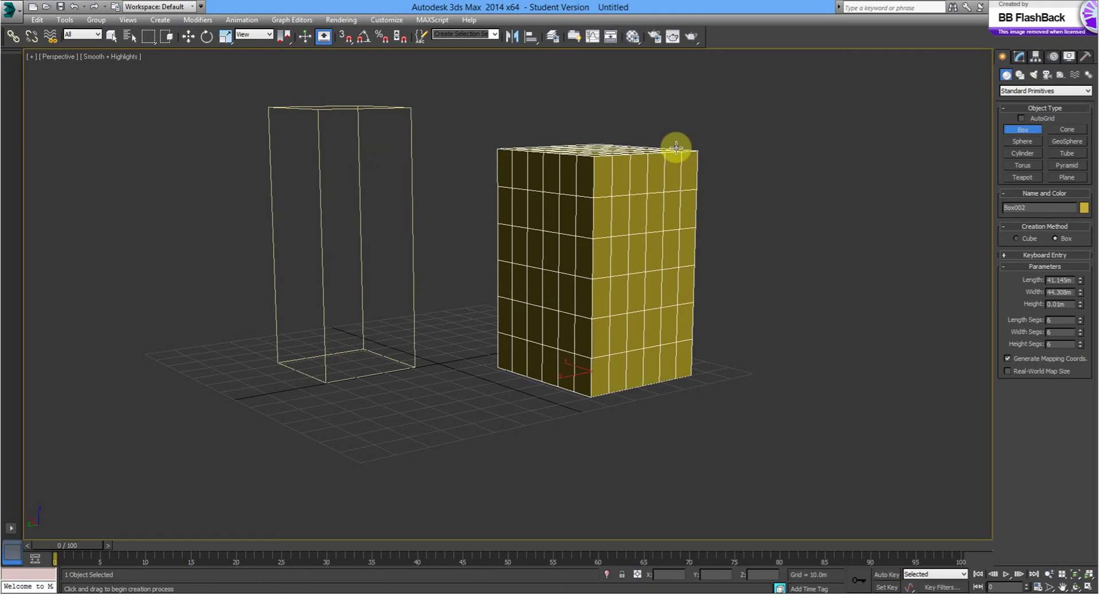
click(673, 102)
click(748, 199)
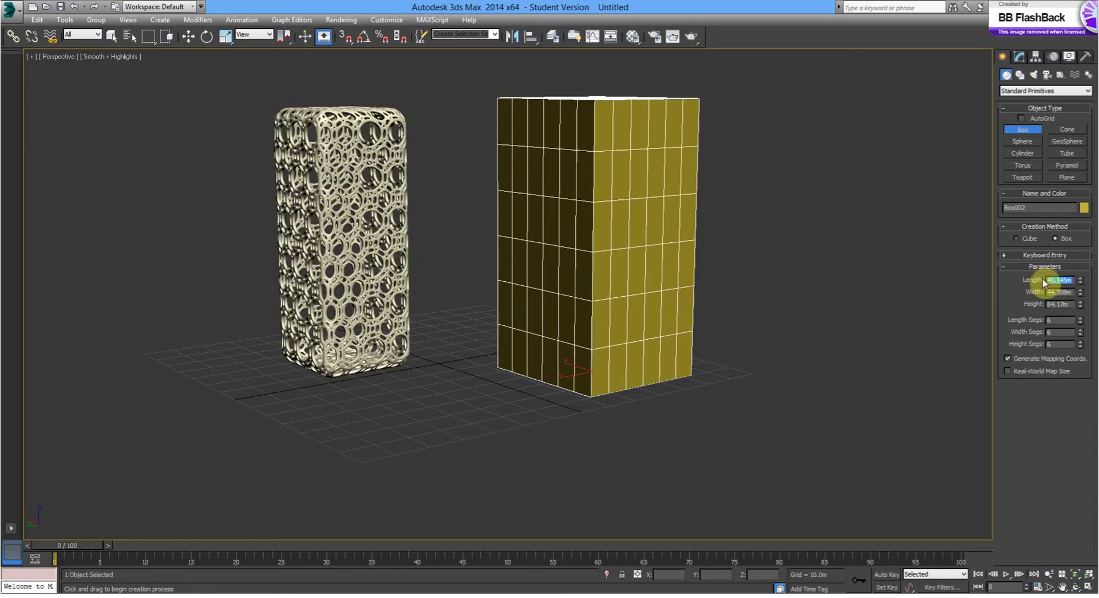
Set the new box's length to 30 m, width to 30 m and height to 80 m
text(30)
key(Tab)
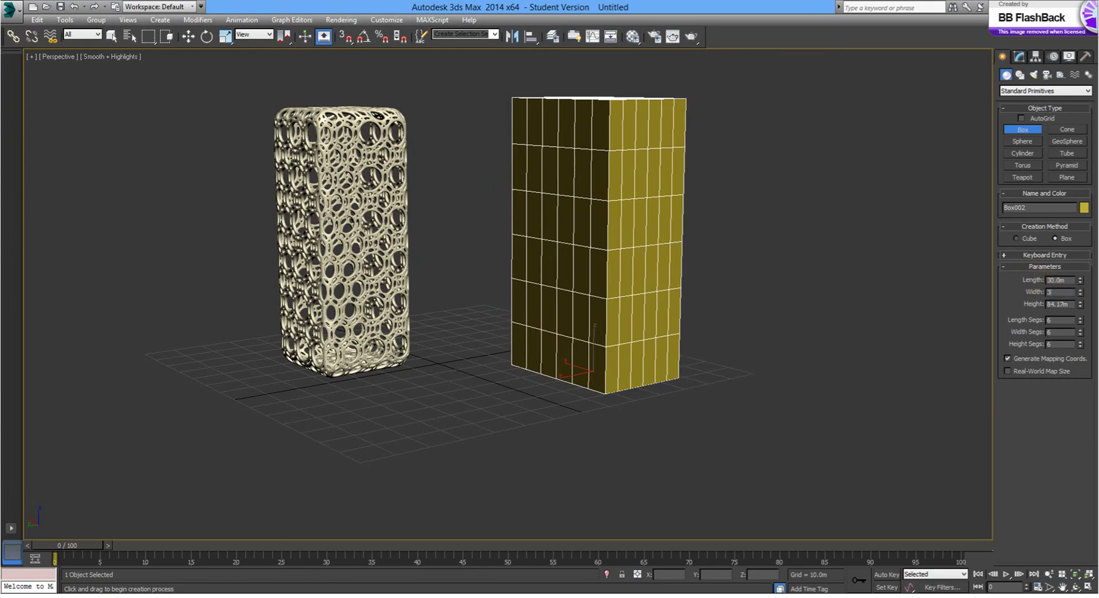
key(Tab)
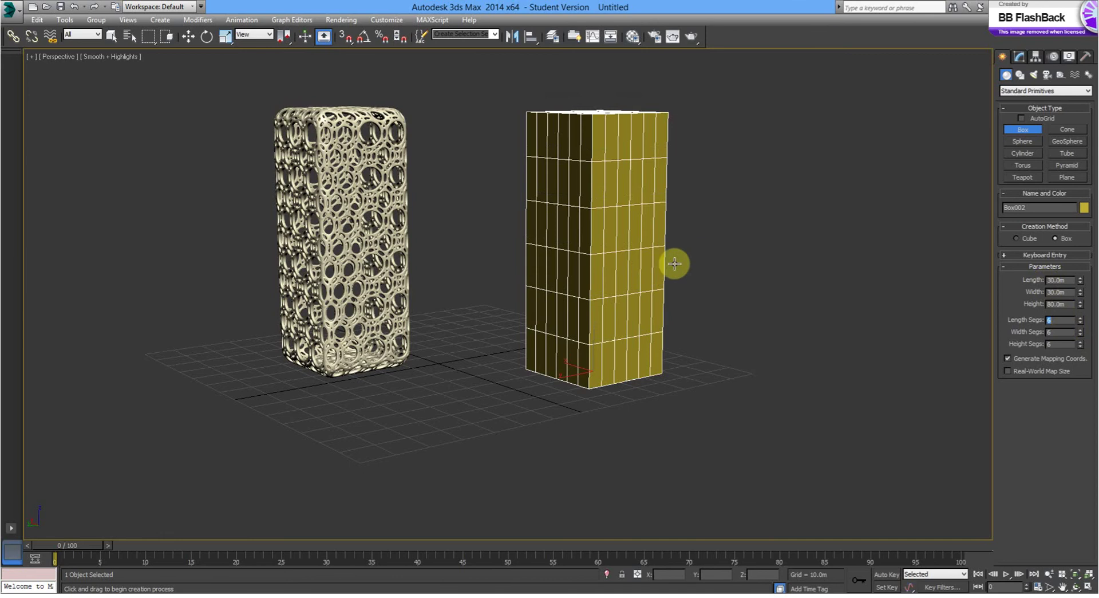
Add a Twist modifier to the second box
alt+middle_drag(676, 263, 699, 299)
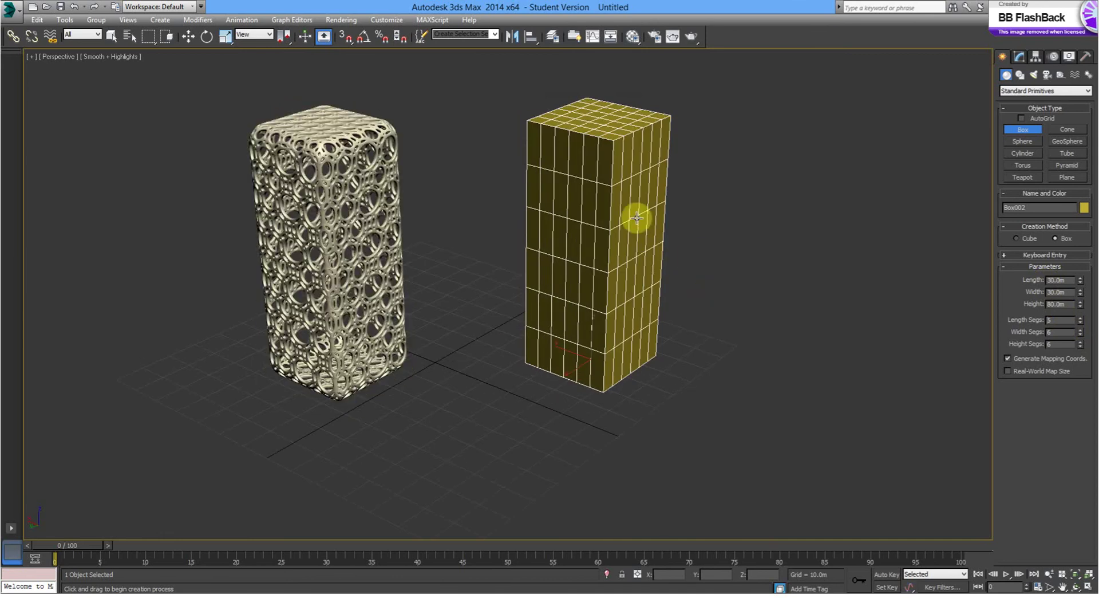
middle_drag(637, 218, 668, 226)
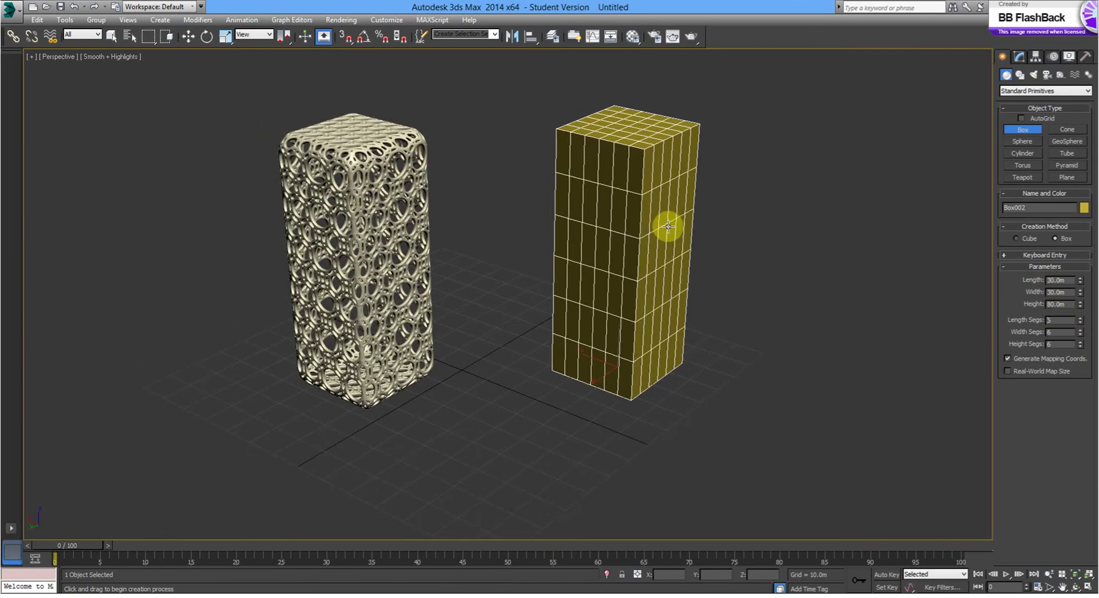
scroll(668, 226, up, 4)
scroll(834, 239, down, 8)
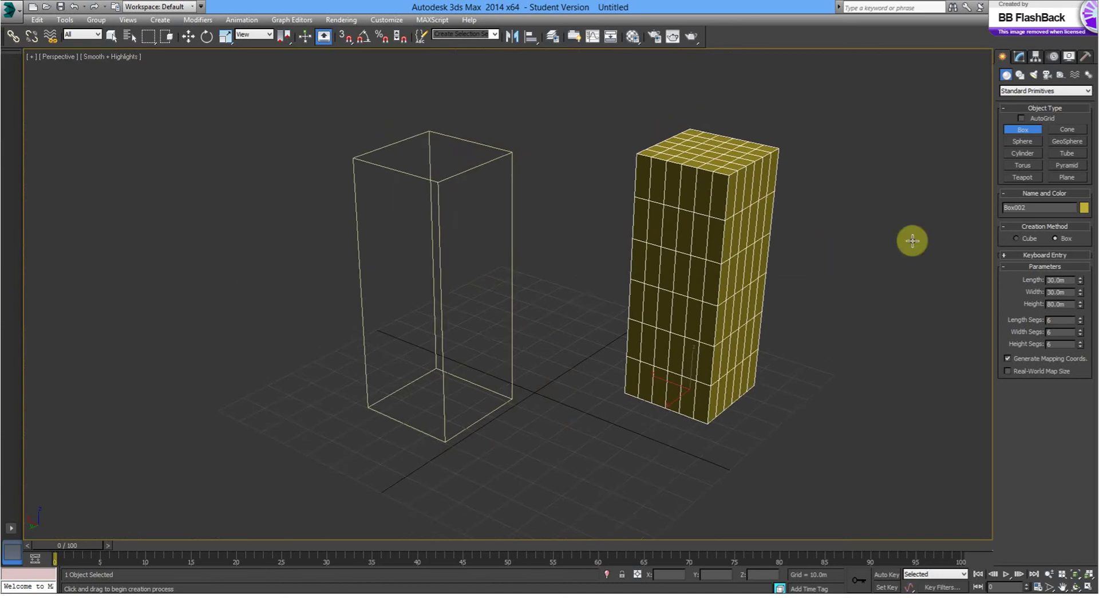
click(1086, 92)
click(1023, 57)
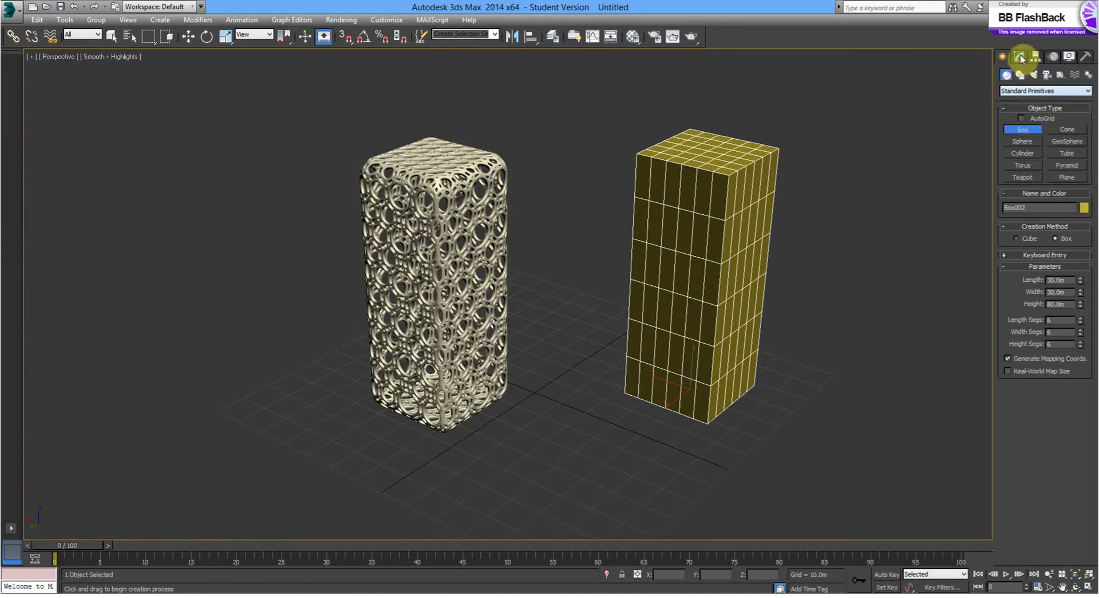
click(1022, 57)
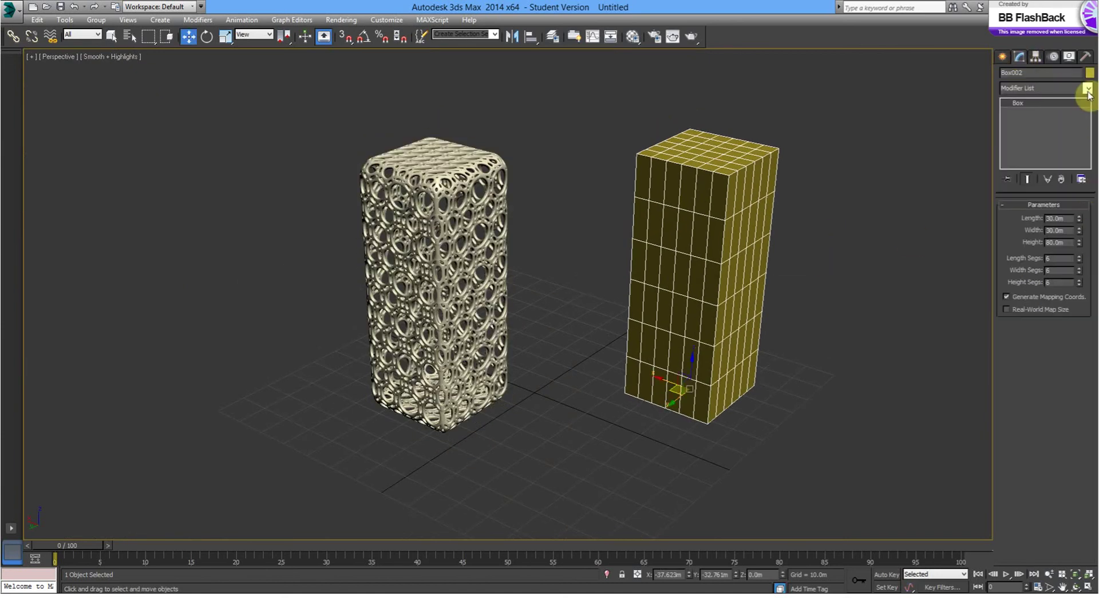
click(1088, 89)
scroll(1022, 440, down, 5)
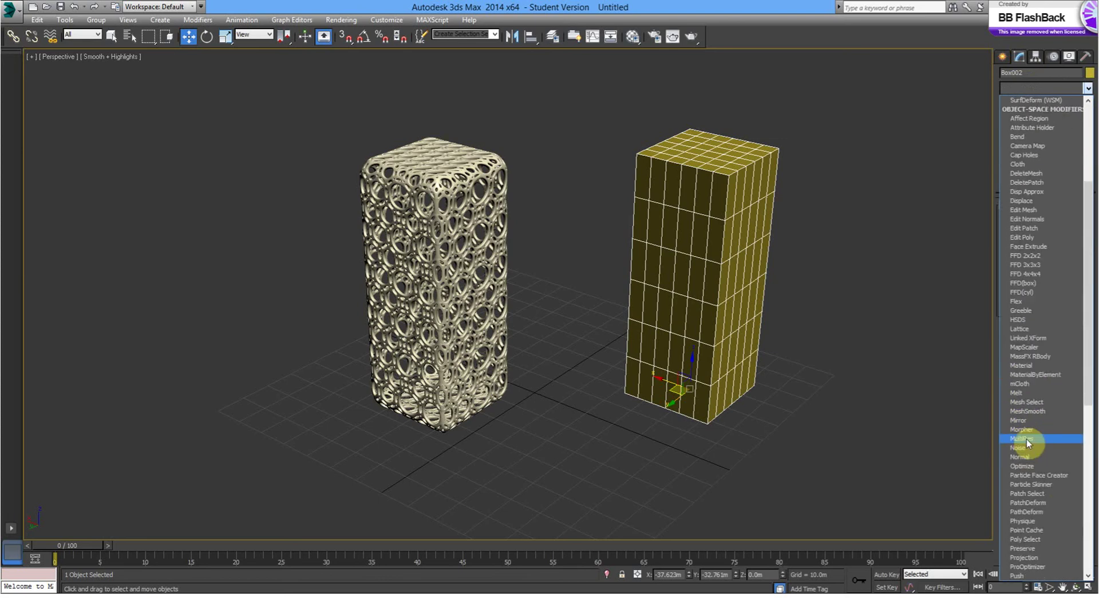
scroll(1026, 439, down, 9)
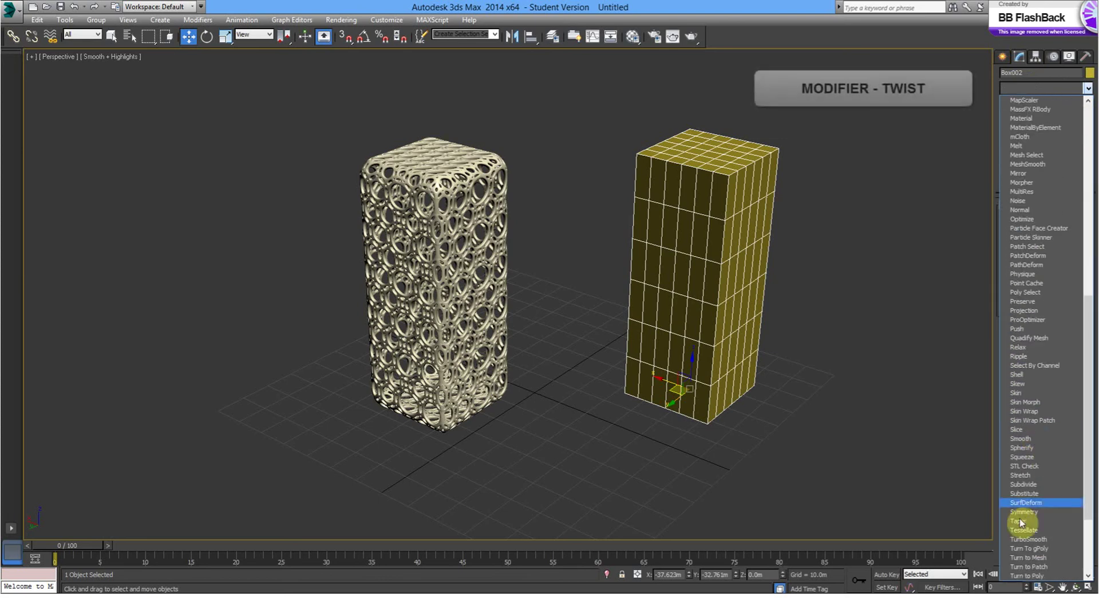
scroll(1047, 521, down, 3)
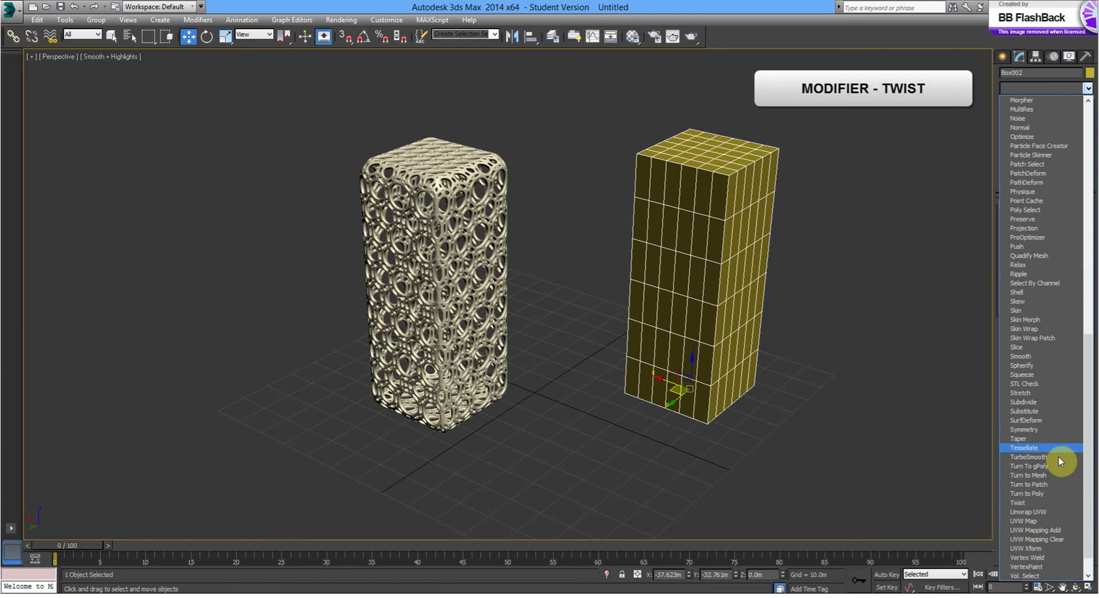
click(1058, 501)
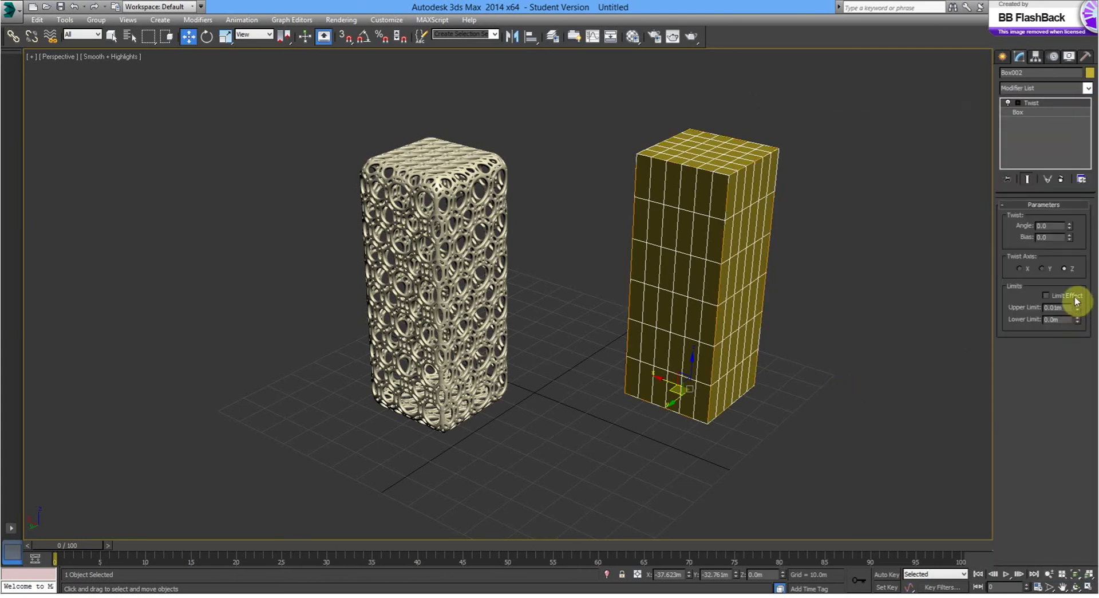
Set the Twist modifier's upper limit to 0.31 m and its angle to 13.5
drag(1077, 302, 1075, 288)
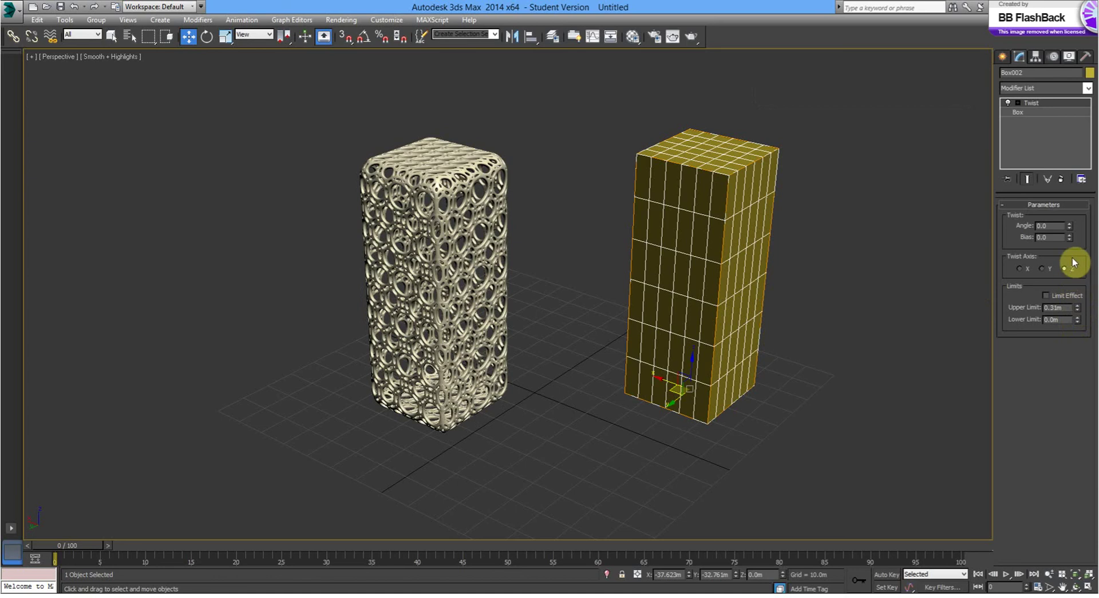
drag(1070, 225, 1069, 205)
alt+middle_drag(844, 252, 680, 235)
scroll(680, 235, up, 3)
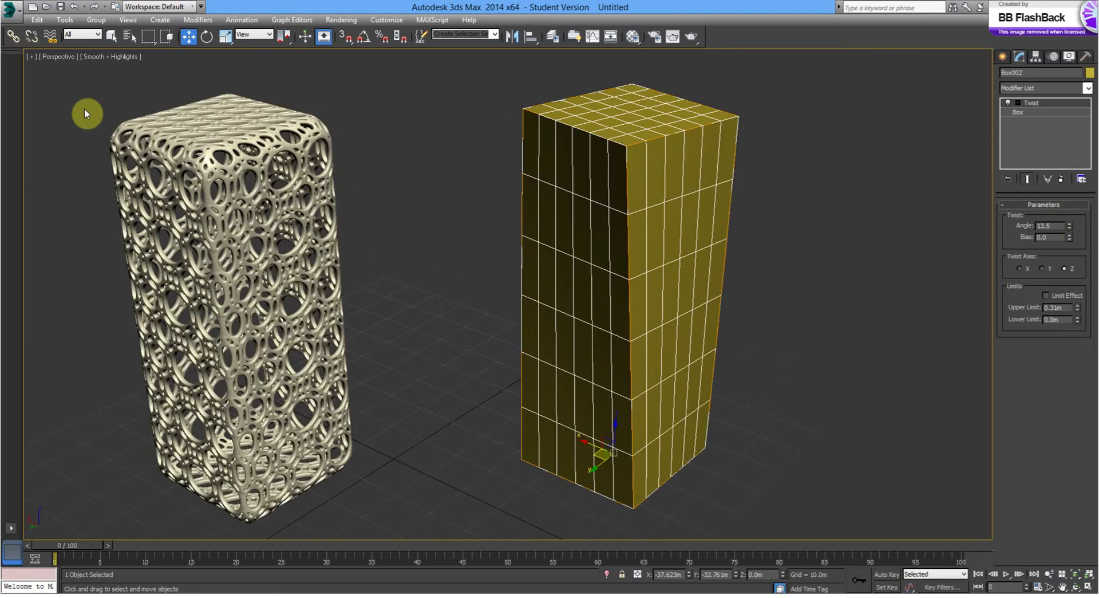
Add a Taper modifier above Twist on the second box
click(1088, 90)
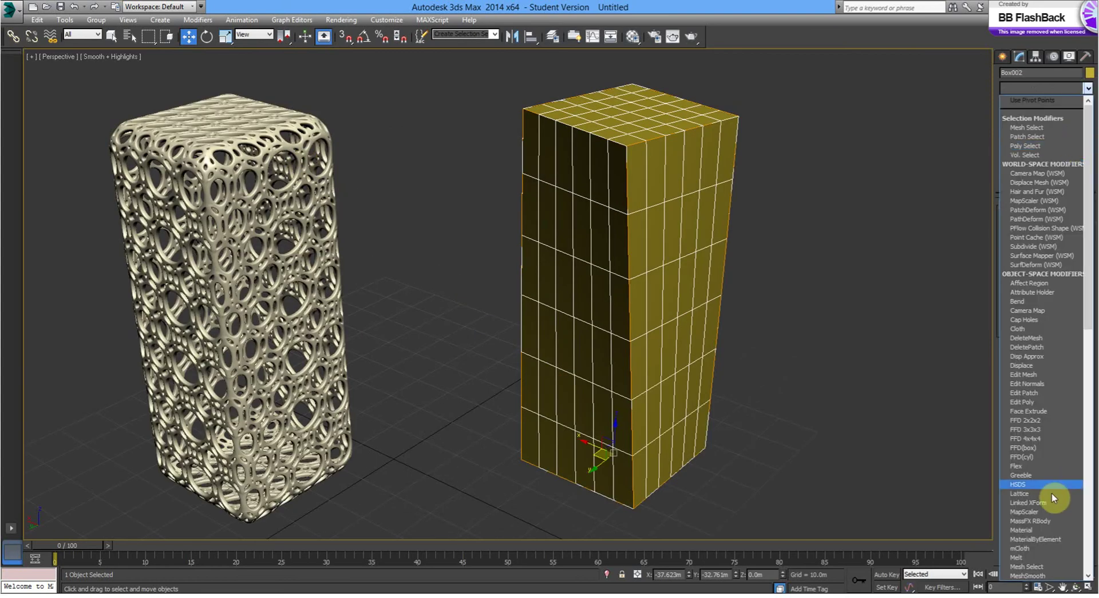
scroll(1063, 381, down, 3)
scroll(1057, 566, down, 4)
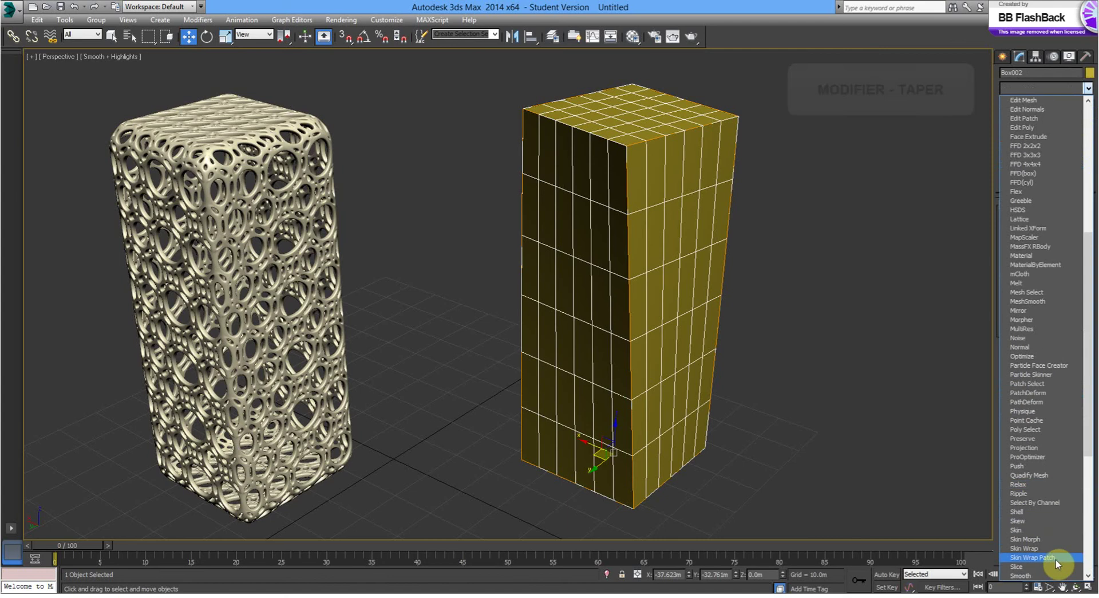
scroll(1054, 558, down, 4)
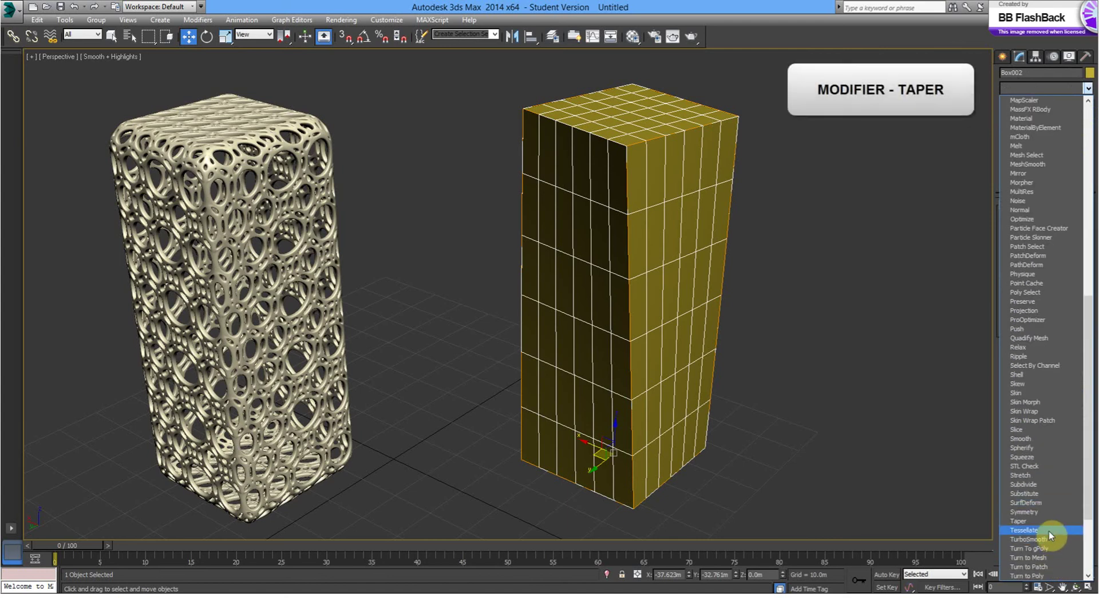
click(1049, 521)
Set the Taper amount to 0.2 and check the tapered box's shape from several sides
middle_drag(859, 449, 859, 445)
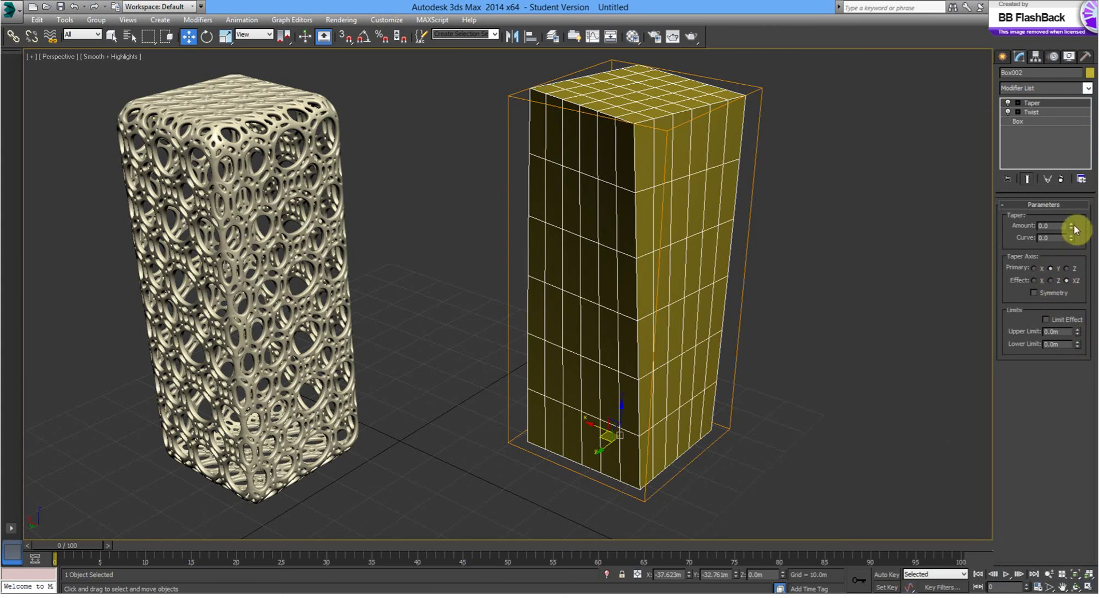
drag(1071, 221, 1072, 213)
middle_drag(857, 289, 832, 297)
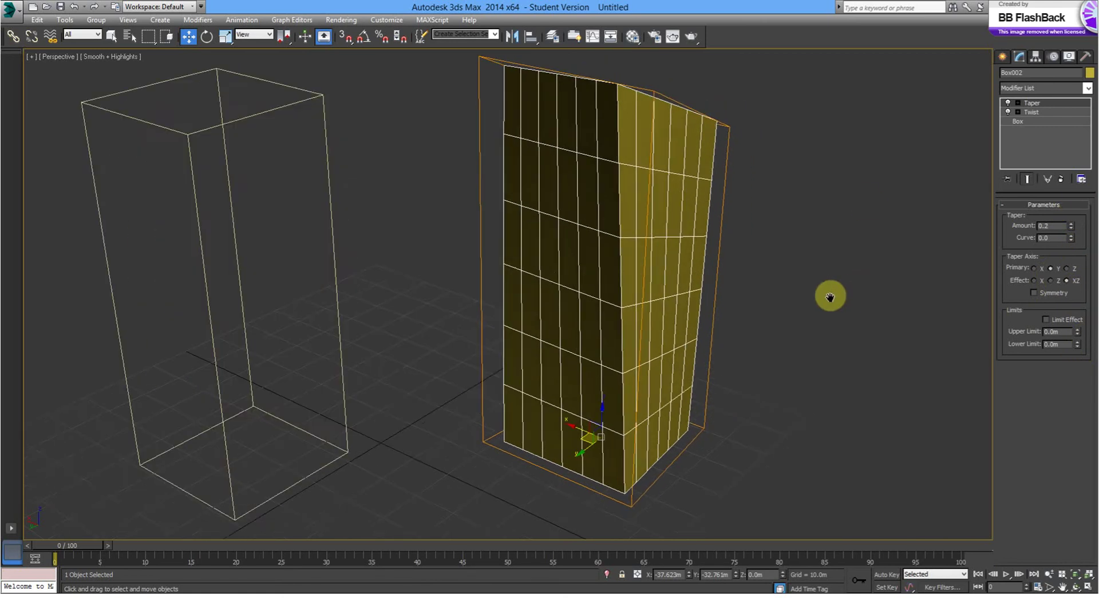
alt+middle_drag(835, 334, 763, 311)
click(786, 341)
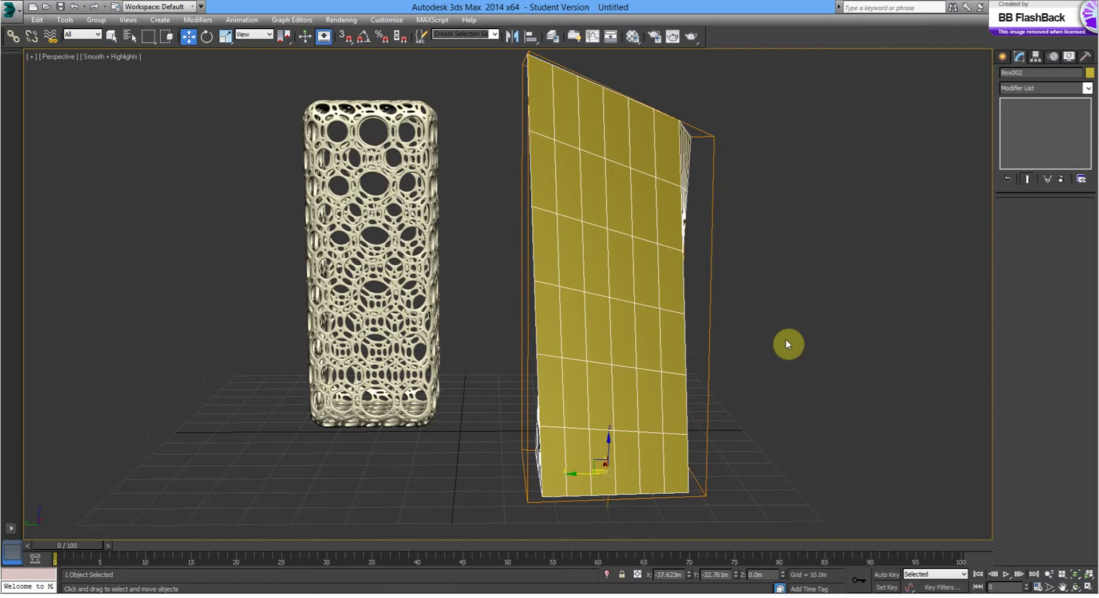
alt+middle_drag(784, 353, 676, 343)
click(653, 366)
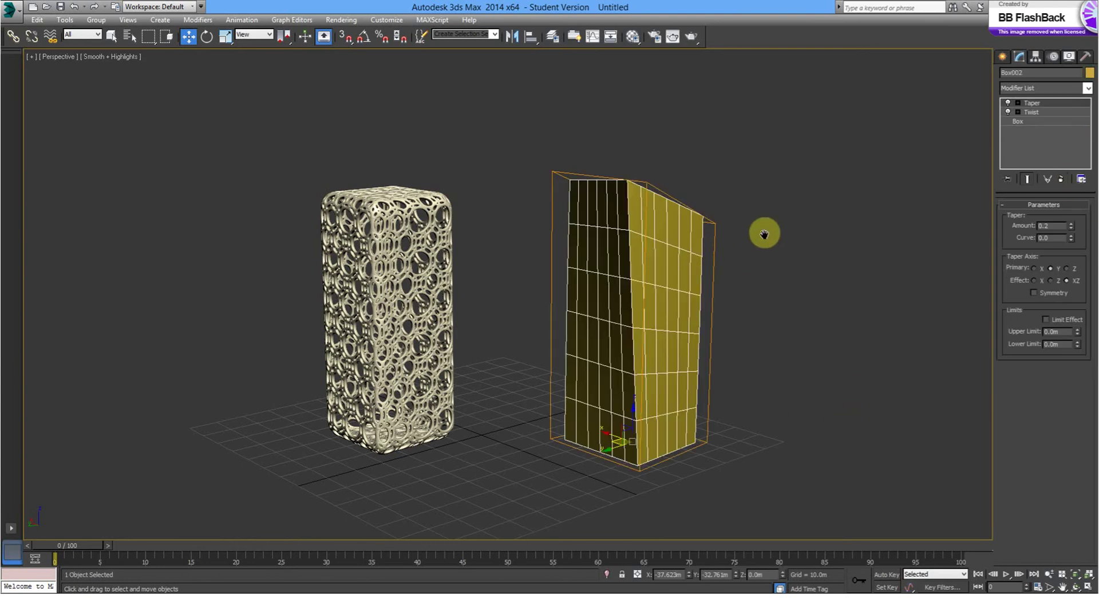
Add a Lattice modifier above Taper on the second box
middle_drag(766, 233, 793, 238)
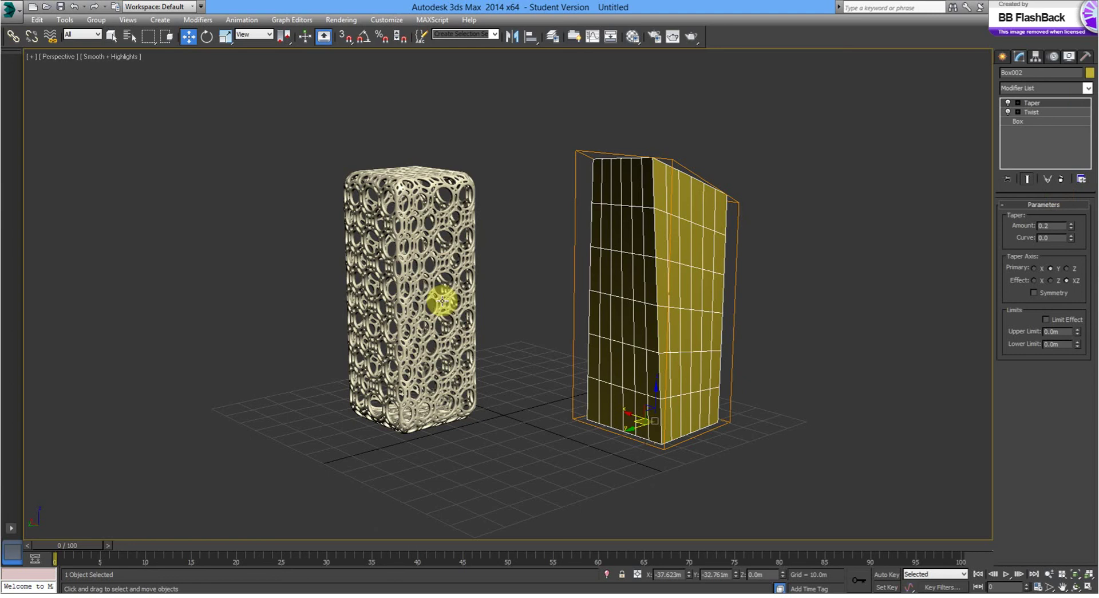
click(1089, 90)
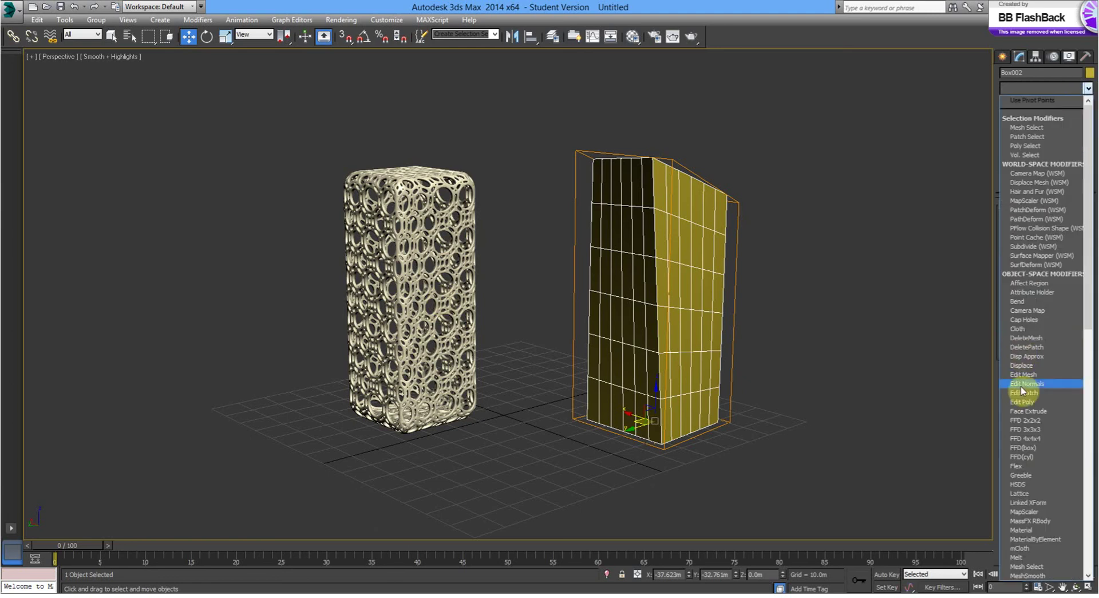
click(1036, 494)
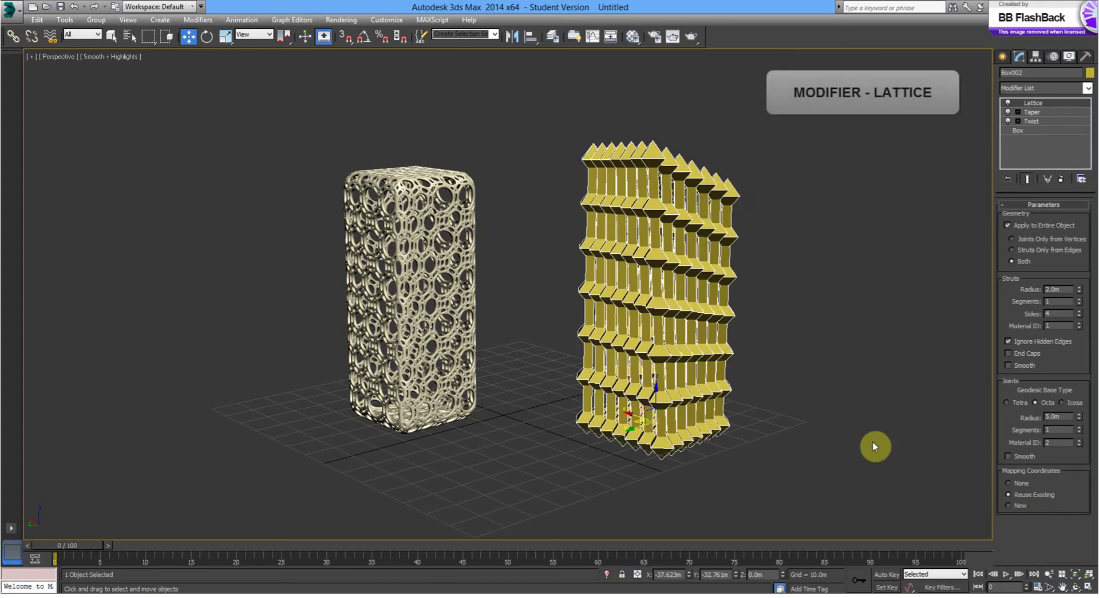
Set the radius of the Lattice modifier's joints to 0 m
alt+middle_drag(809, 362, 684, 325)
scroll(706, 325, up, 3)
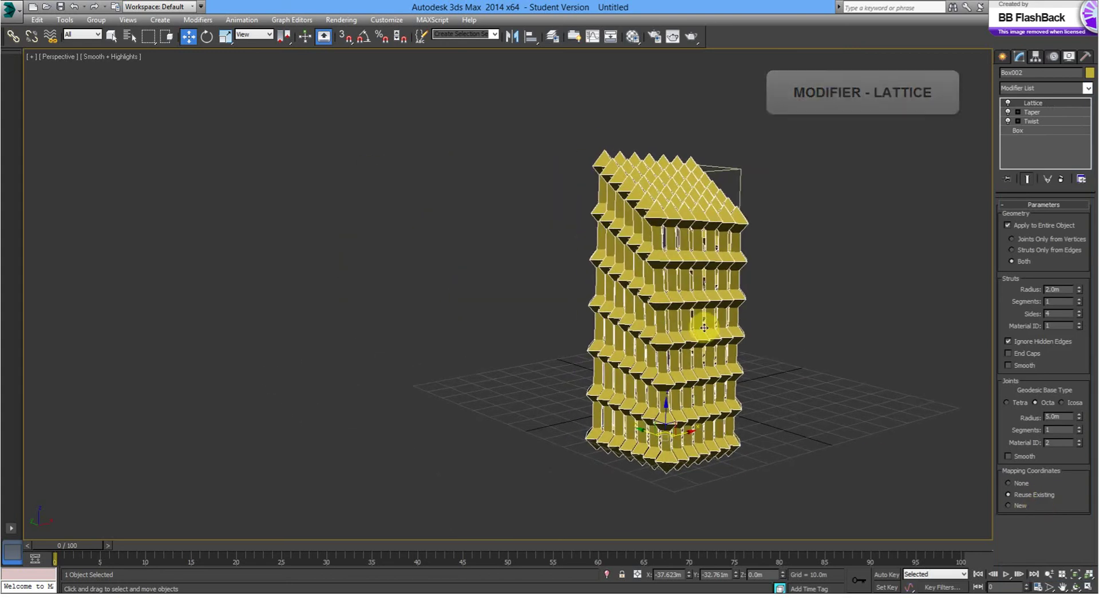
scroll(706, 325, up, 2)
mouse_move(737, 339)
alt+middle_down()
mouse_move(678, 335)
mouse_move(707, 361)
mouse_move(864, 357)
alt+middle_up()
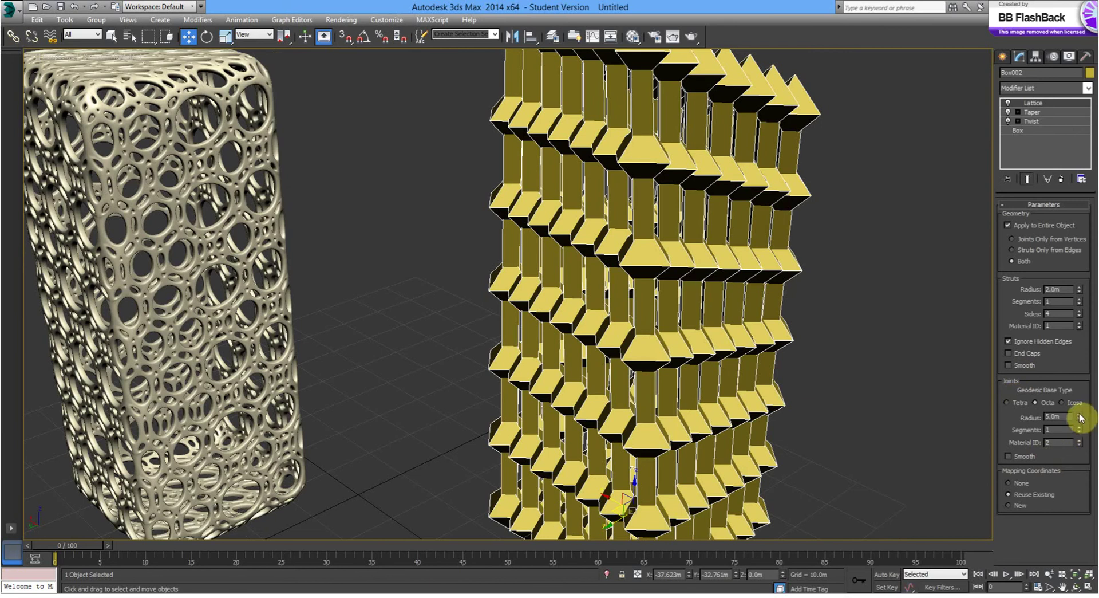
drag(1081, 418, 1036, 425)
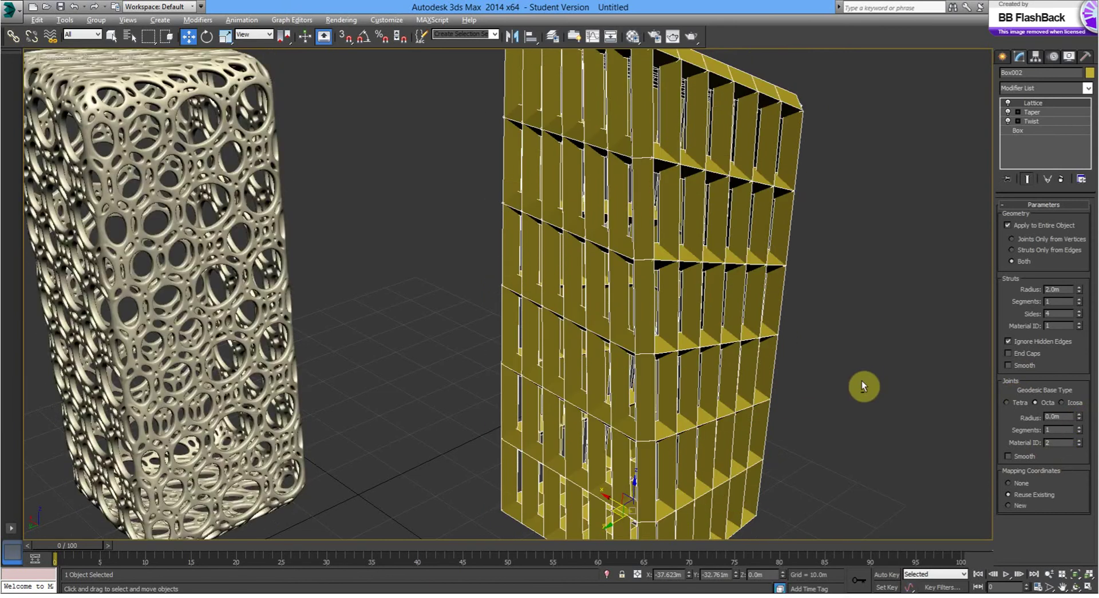
Set the radius of the Lattice modifier's struts to 1 m
mouse_move(862, 380)
alt+middle_down()
mouse_move(830, 347)
mouse_move(823, 362)
mouse_move(915, 384)
mouse_move(888, 385)
alt+middle_up()
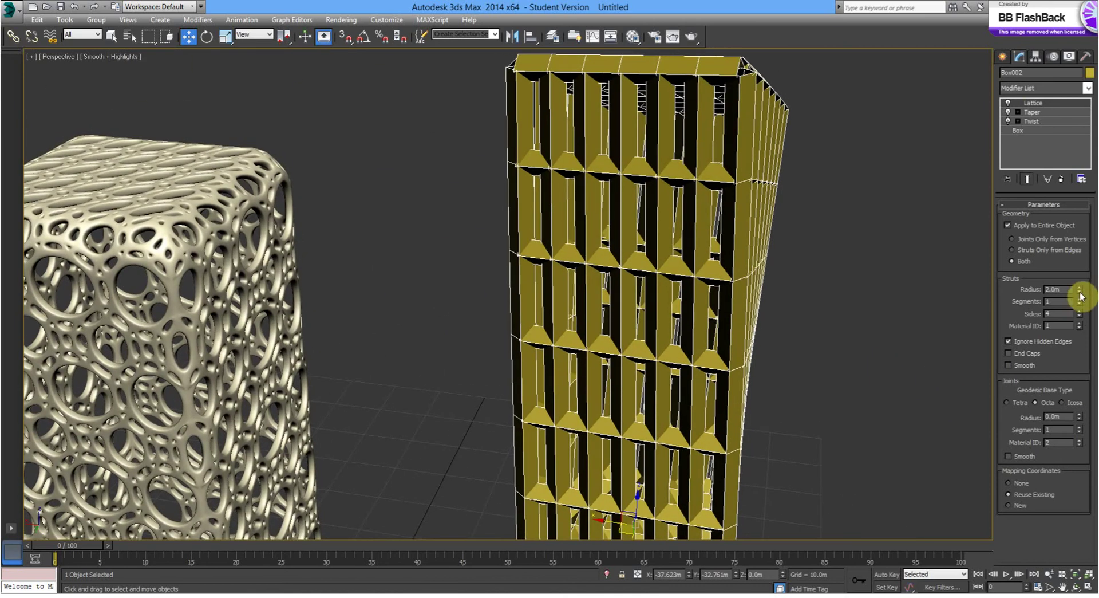
click(1080, 294)
click(1080, 294)
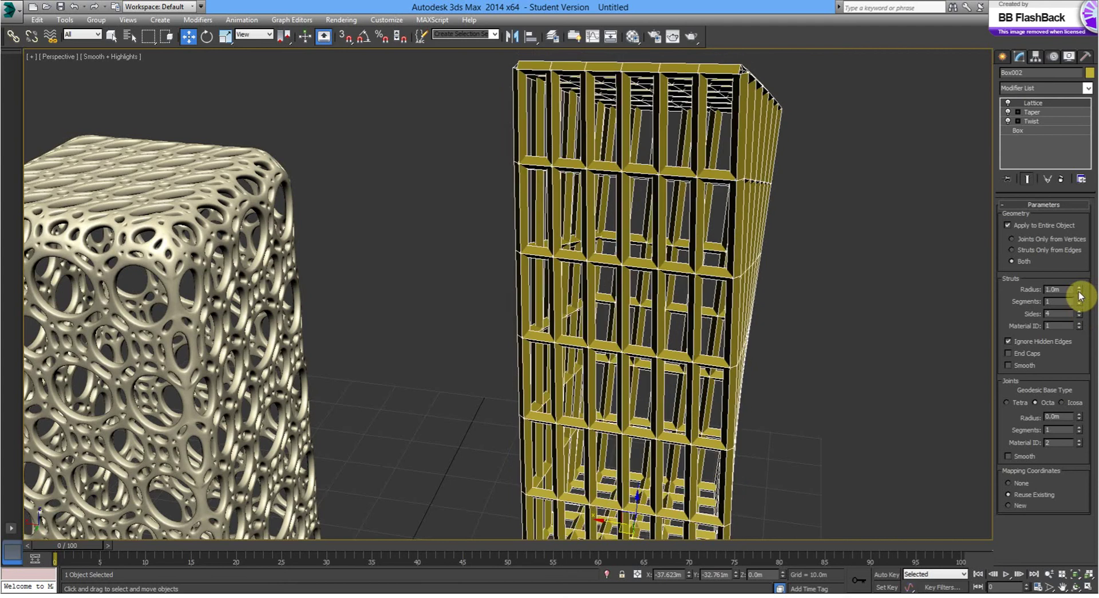
Try joint radii of 1.5 m and 1 m in the second tower's Lattice modifier
mouse_move(854, 297)
alt+middle_down()
mouse_move(812, 301)
mouse_move(788, 264)
mouse_move(797, 299)
mouse_move(785, 320)
mouse_move(841, 360)
mouse_move(775, 331)
alt+middle_up()
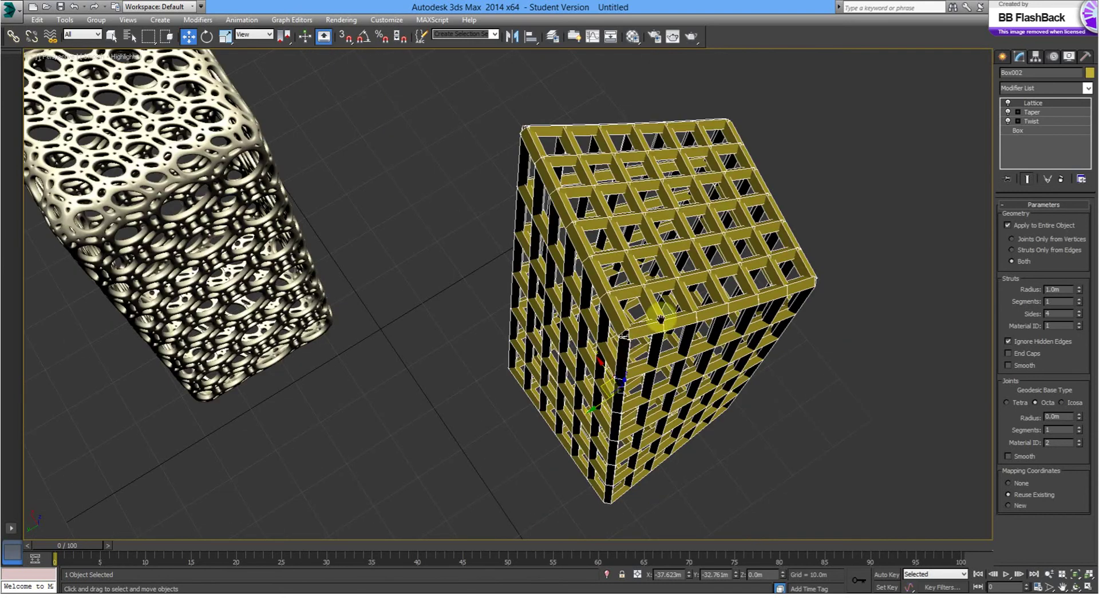
middle_drag(661, 319, 704, 245)
scroll(676, 292, up, 5)
scroll(687, 226, up, 4)
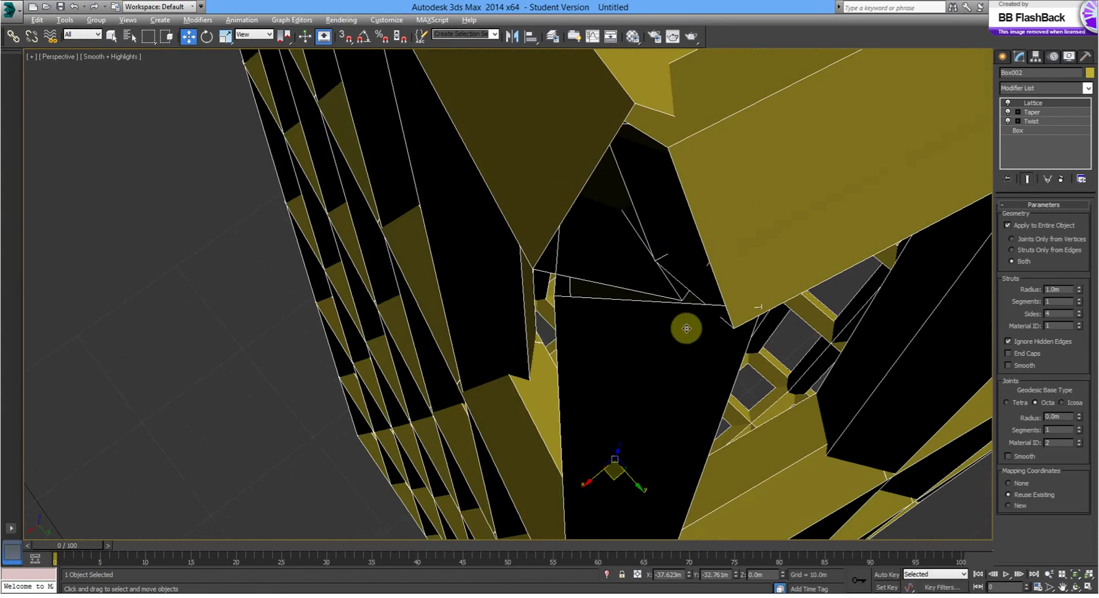
middle_drag(776, 384, 719, 370)
scroll(781, 382, down, 4)
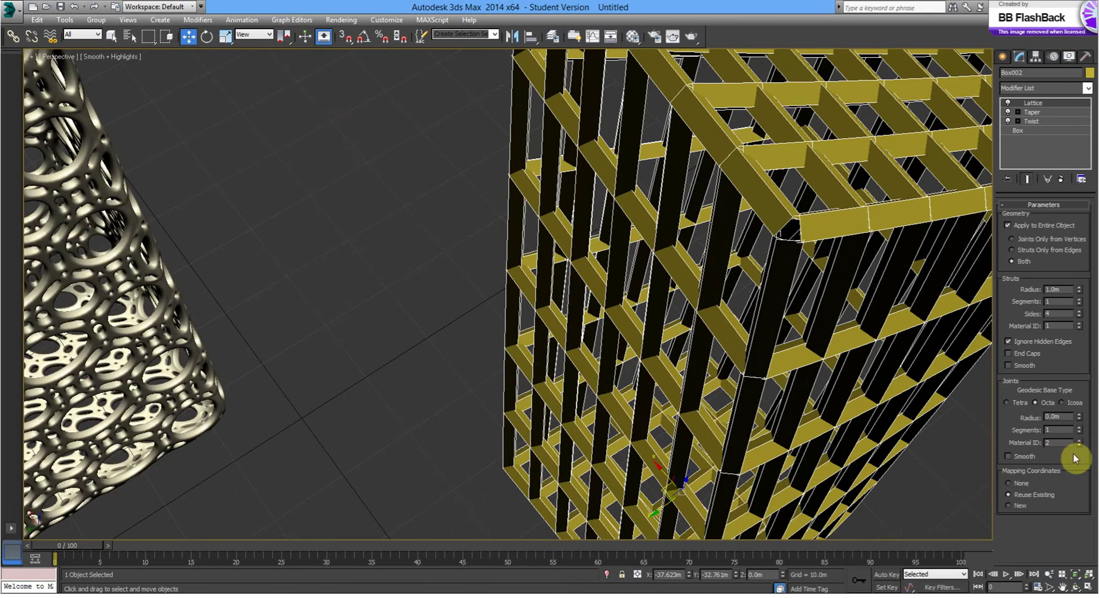
click(1081, 415)
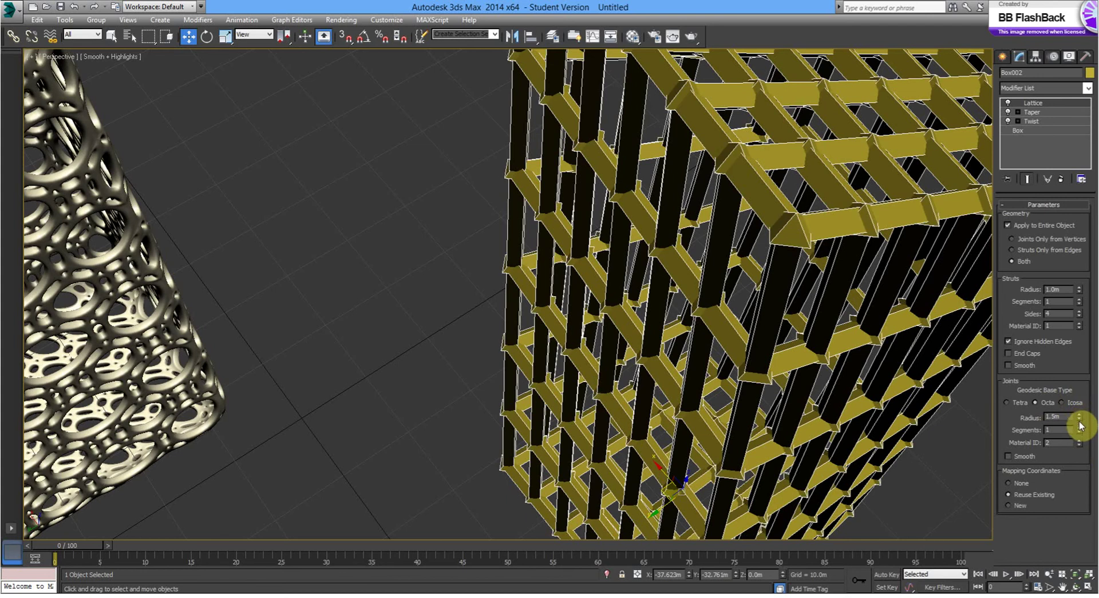
click(1081, 421)
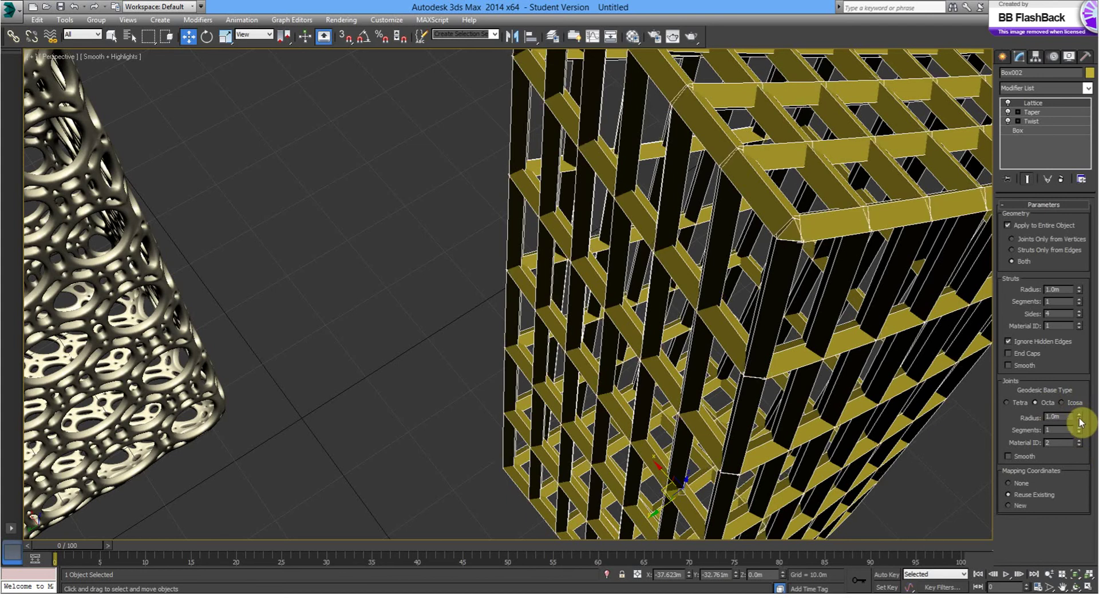
Check the second tower's top corner joint without selection highlighting, then reselect the tower and set the Lattice joints' radius to 1.2 m
click(954, 438)
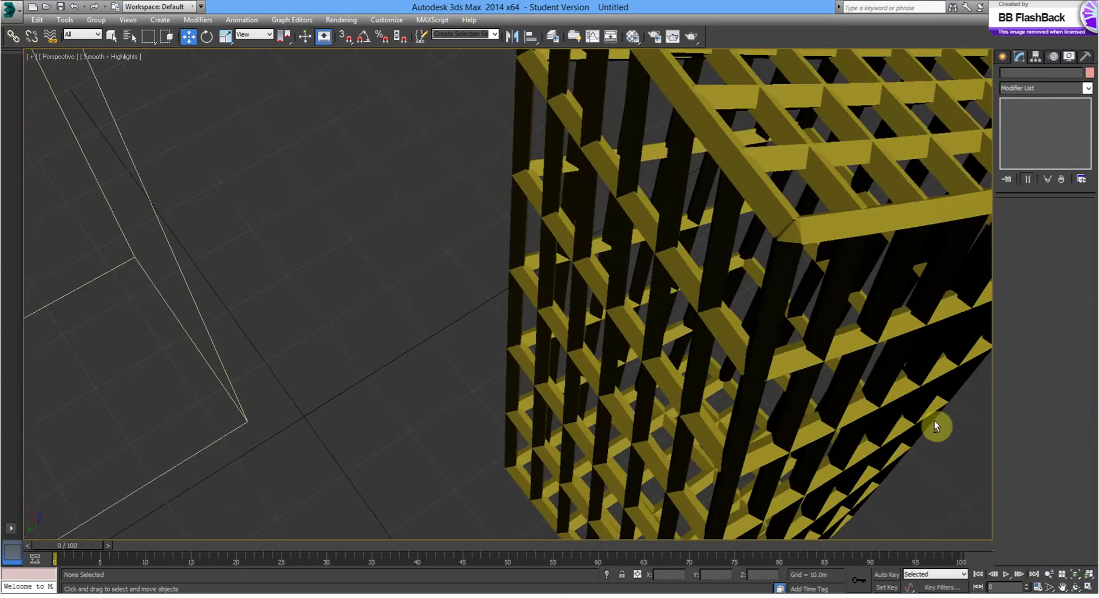
mouse_move(935, 421)
alt+middle_down()
mouse_move(902, 409)
mouse_move(912, 395)
mouse_move(840, 330)
alt+middle_up()
scroll(843, 335, up, 1)
scroll(768, 271, up, 1)
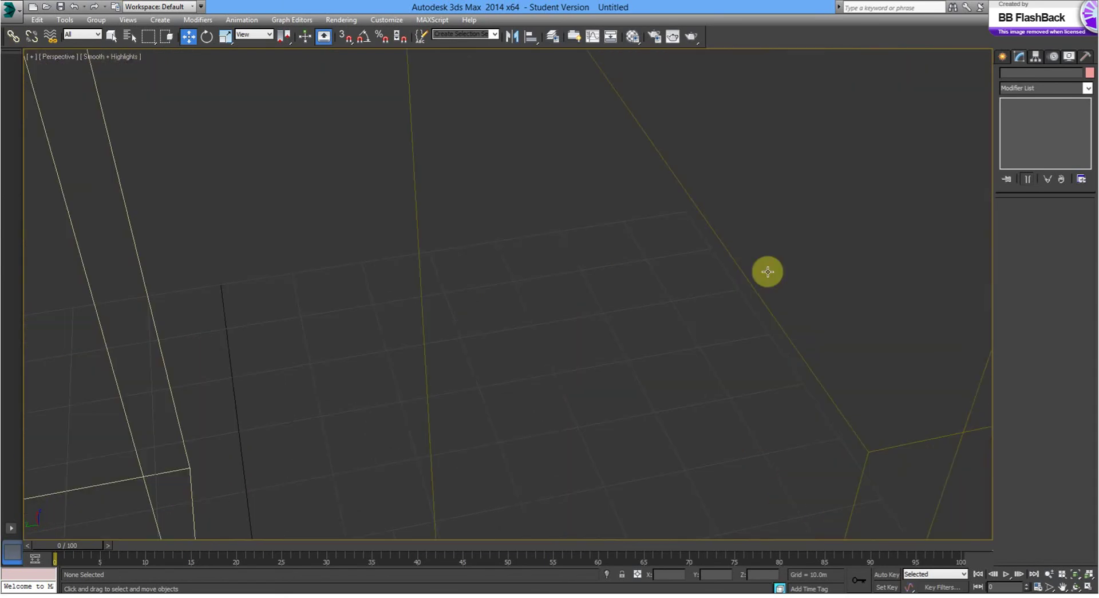
alt+middle_drag(768, 272, 765, 265)
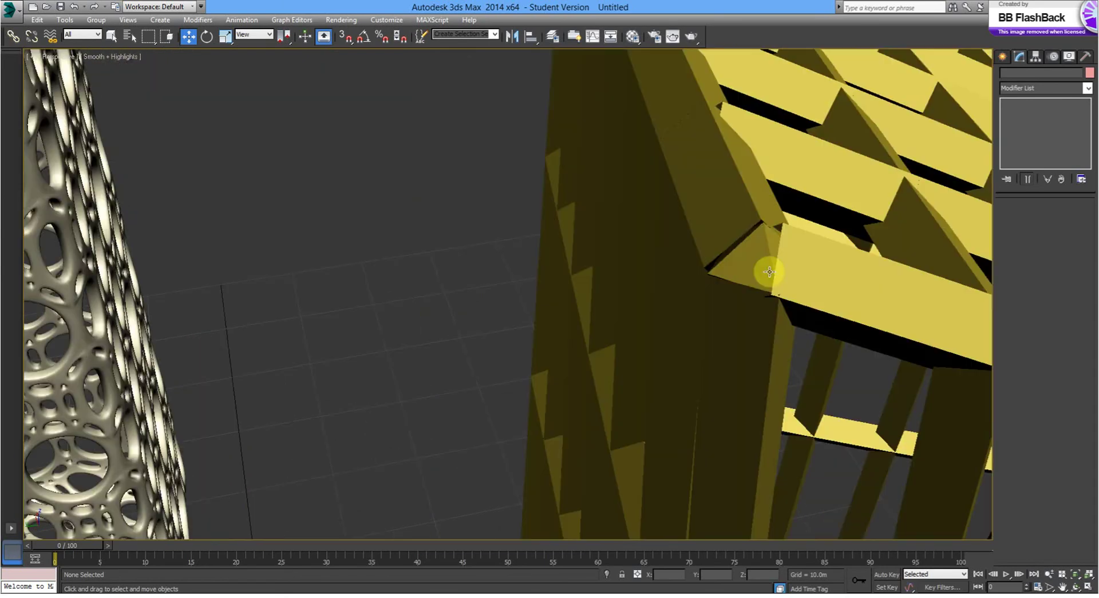
click(766, 233)
drag(1064, 416, 1055, 416)
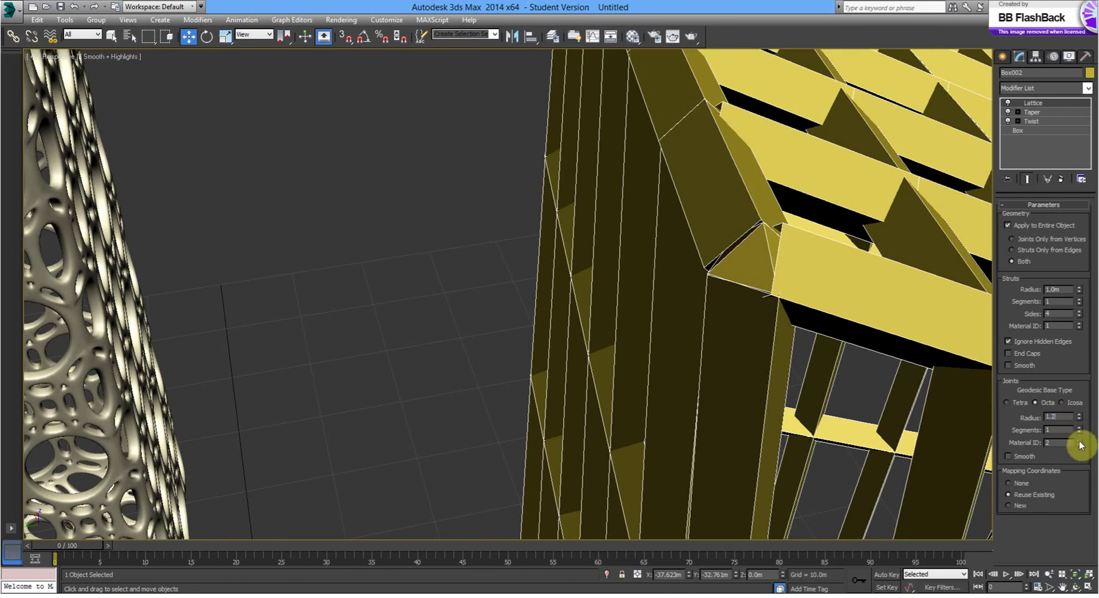
text(1.2)
key(Return)
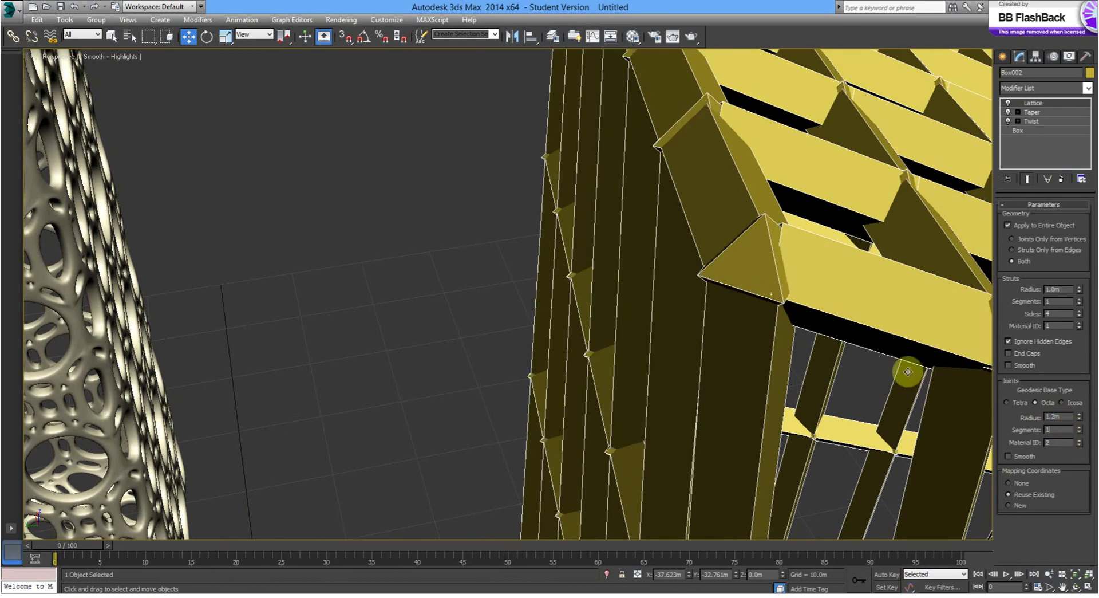
Examine the second tower's strut joints up close and its overall shape beside the first tower
scroll(908, 385, up, 4)
scroll(886, 373, down, 6)
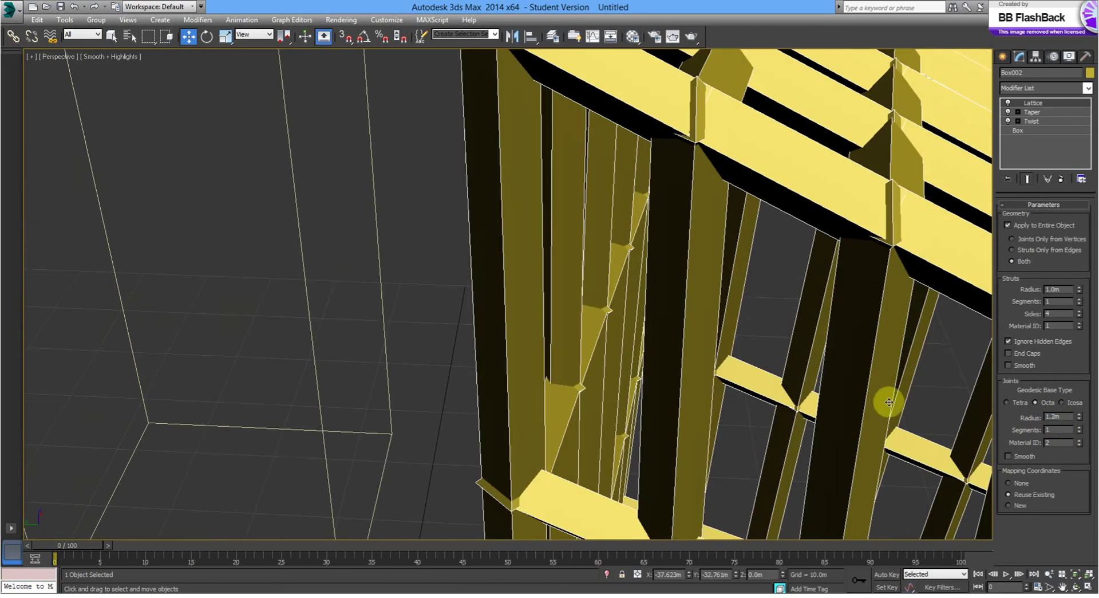
middle_drag(788, 347, 793, 353)
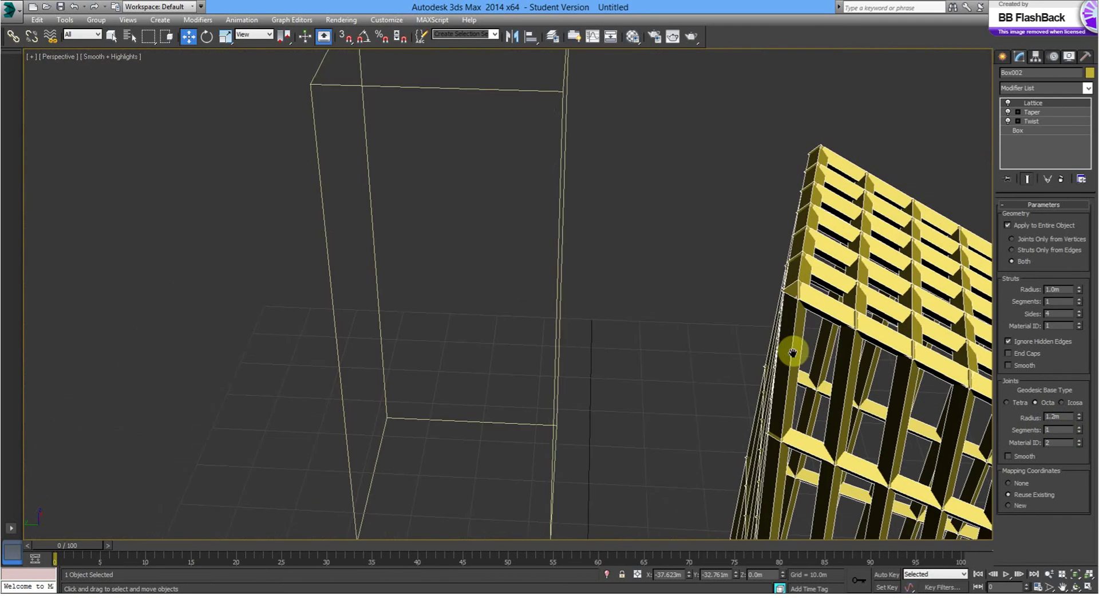
scroll(793, 353, down, 3)
middle_drag(870, 315, 808, 163)
scroll(859, 335, down, 3)
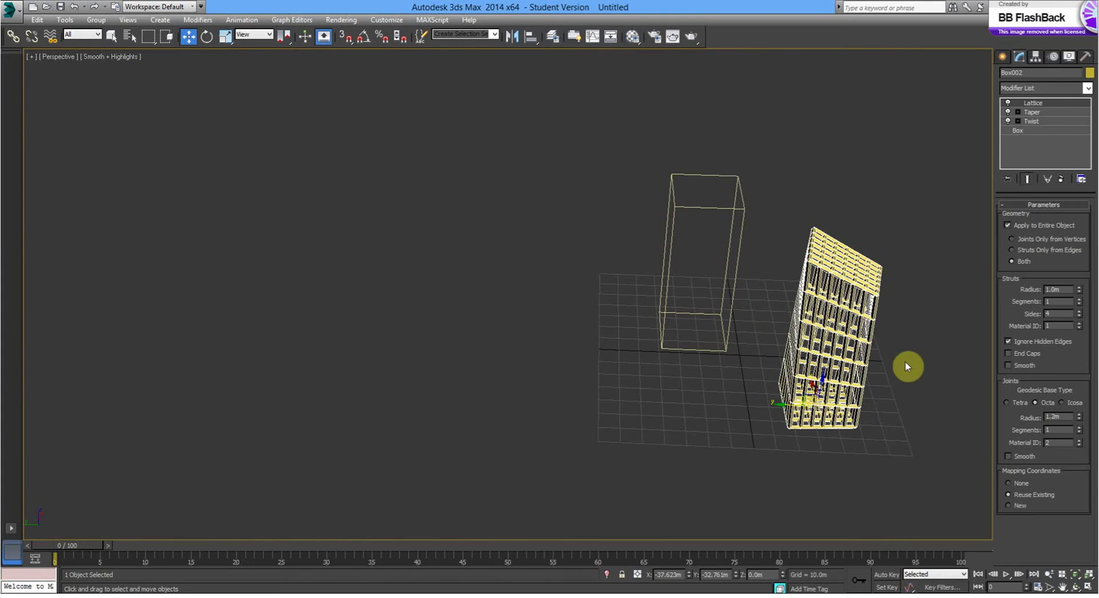
middle_drag(906, 362, 878, 352)
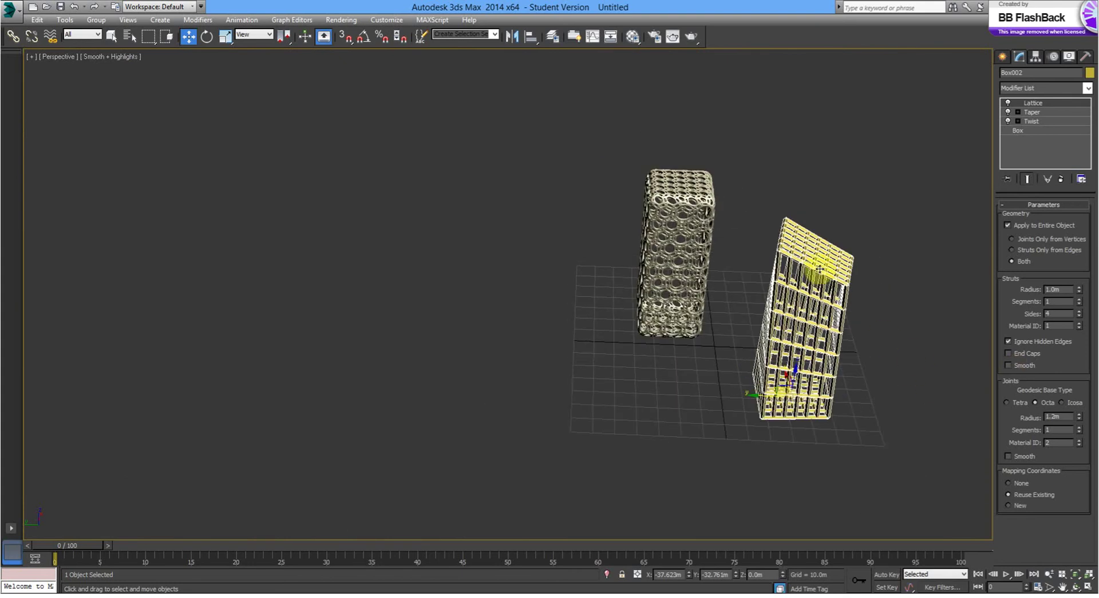
scroll(820, 269, up, 8)
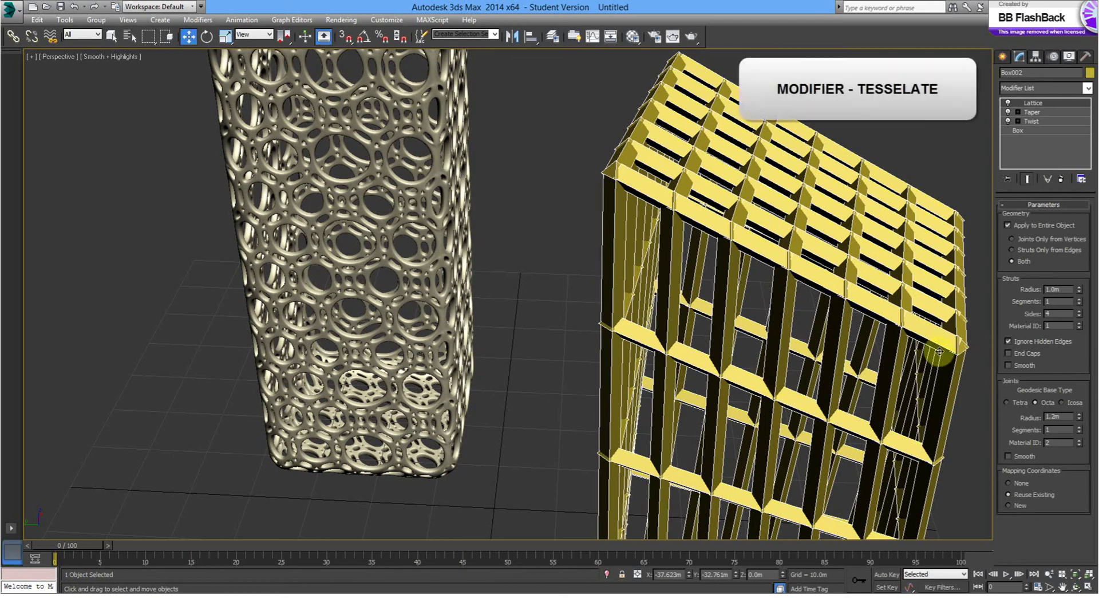
Add a Tessellate modifier above Lattice on the second tower
click(1087, 87)
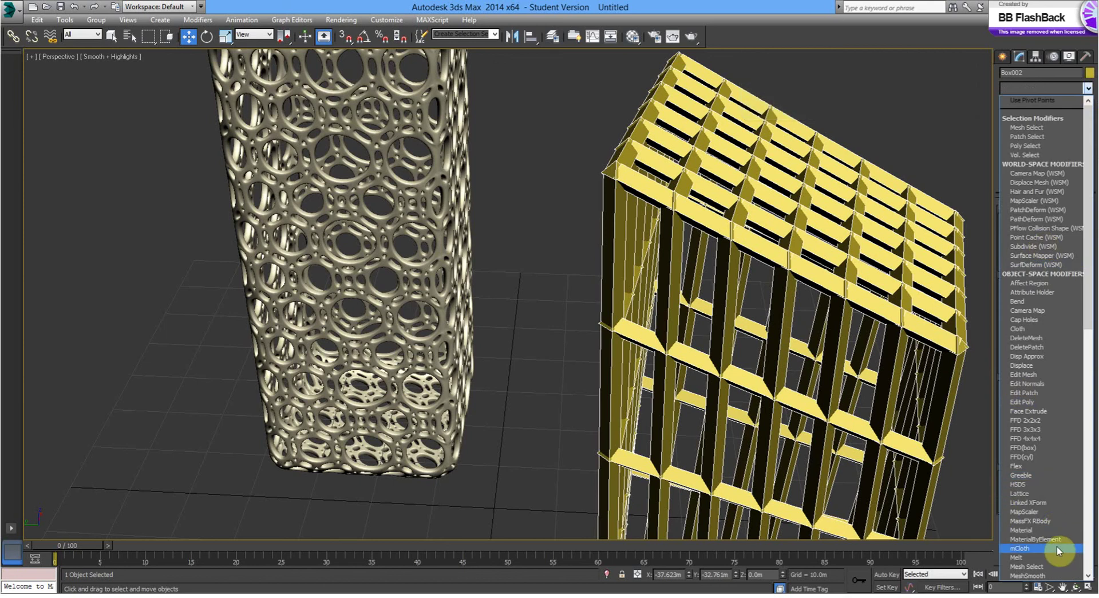
scroll(1057, 547, down, 10)
scroll(1057, 544, down, 6)
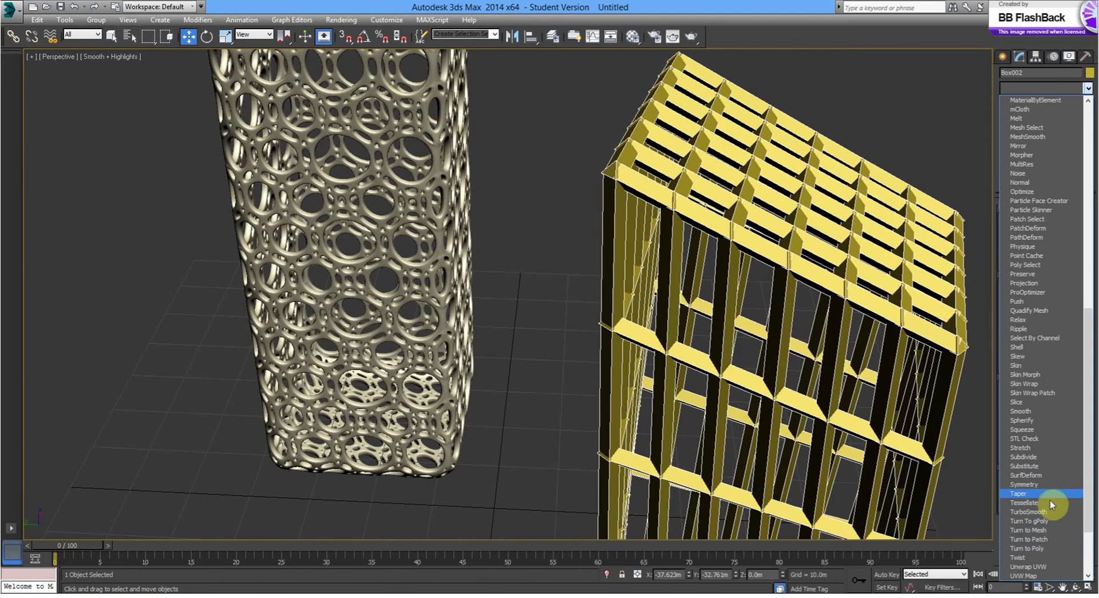
click(1051, 502)
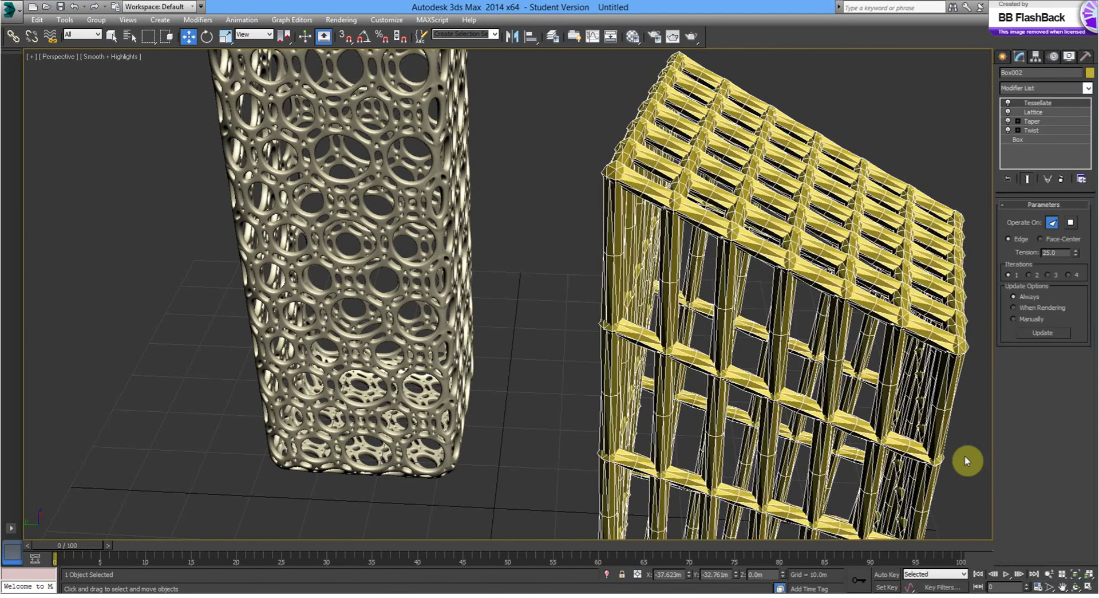
Inspect the tessellated struts and joints up close and set the Tessellate modifier's Tension to 26.7
alt+middle_drag(964, 455, 775, 208)
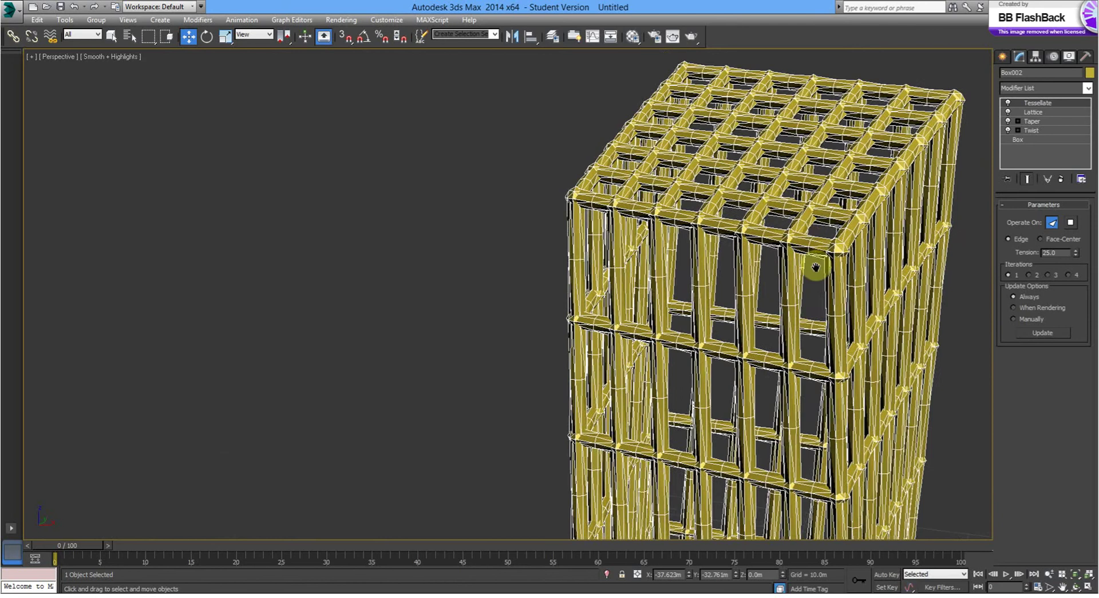
scroll(816, 268, up, 10)
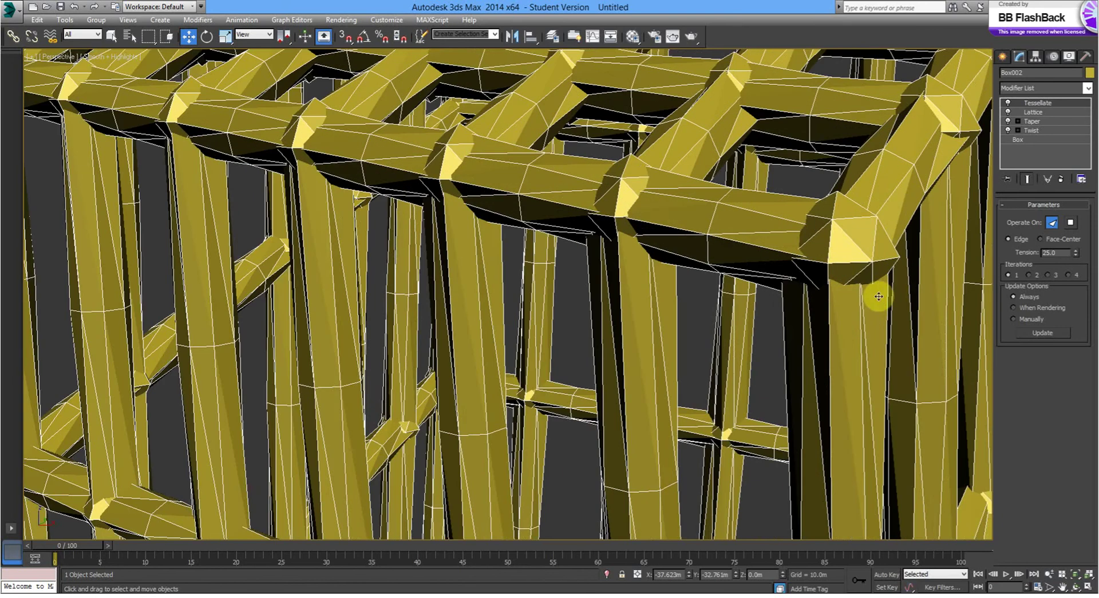
scroll(861, 297, down, 6)
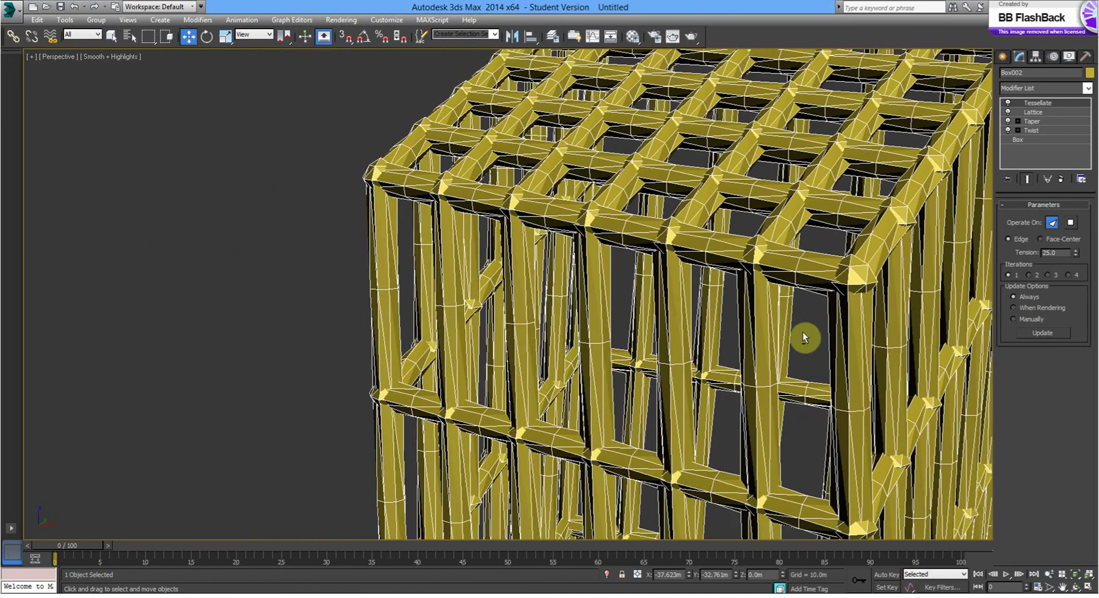
scroll(827, 346, up, 4)
alt+middle_drag(826, 357, 781, 349)
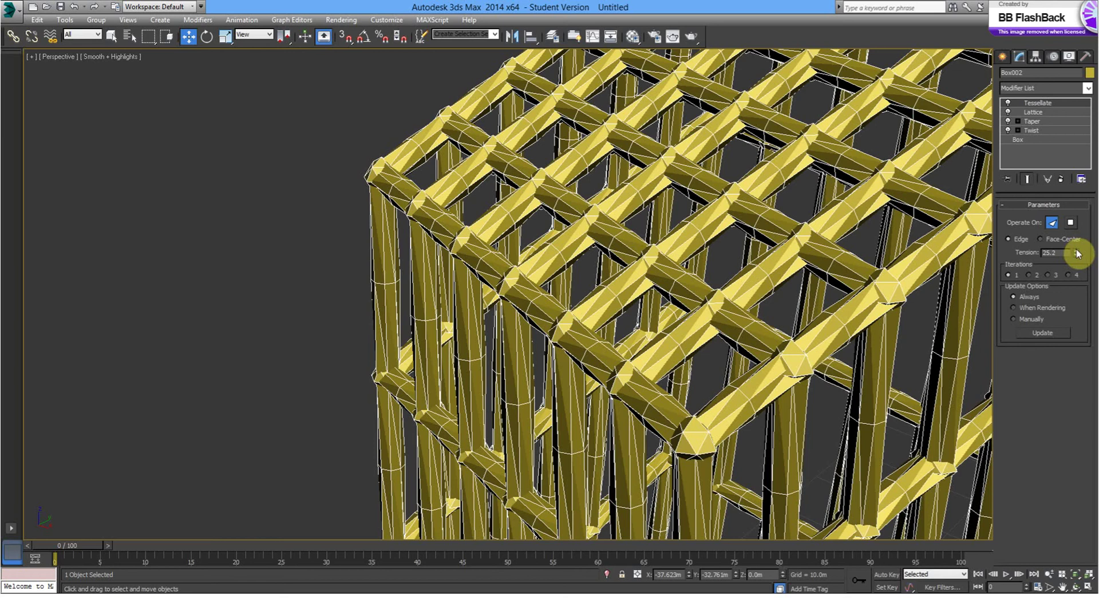
drag(1078, 254, 1079, 253)
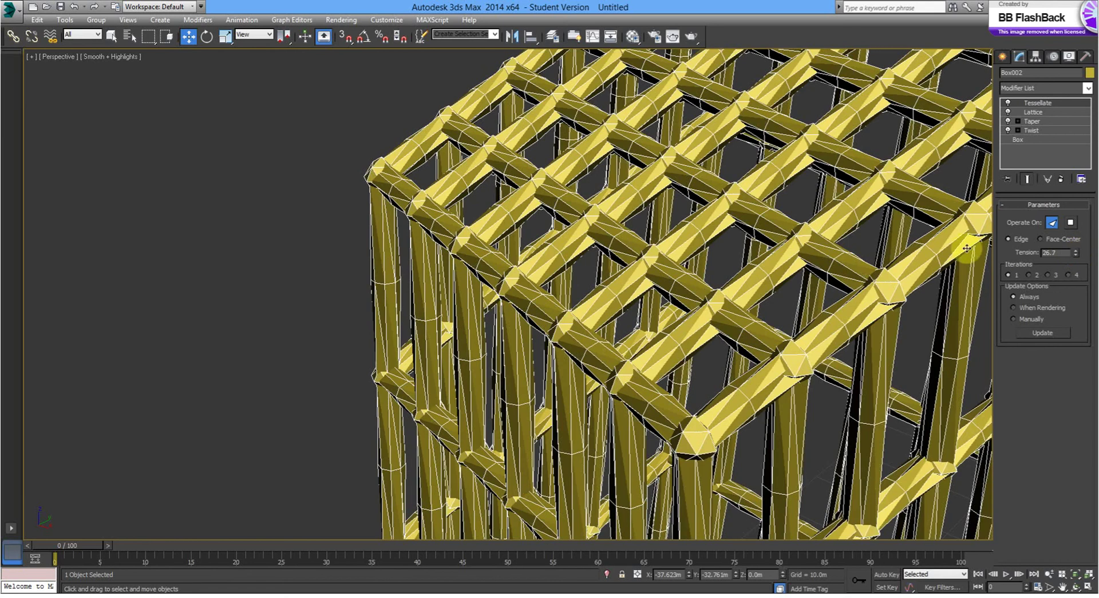
Deselect the second tower and compare both lattice towers from several angles and distances
scroll(858, 274, down, 10)
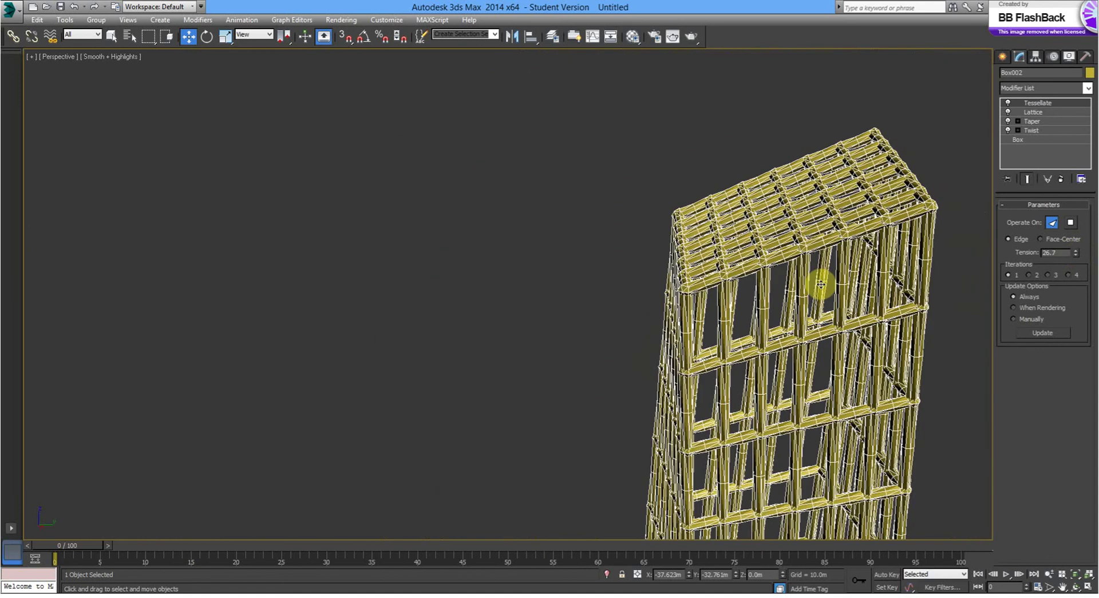
alt+middle_drag(810, 327, 892, 424)
click(895, 449)
scroll(893, 424, down, 5)
middle_drag(859, 386, 589, 191)
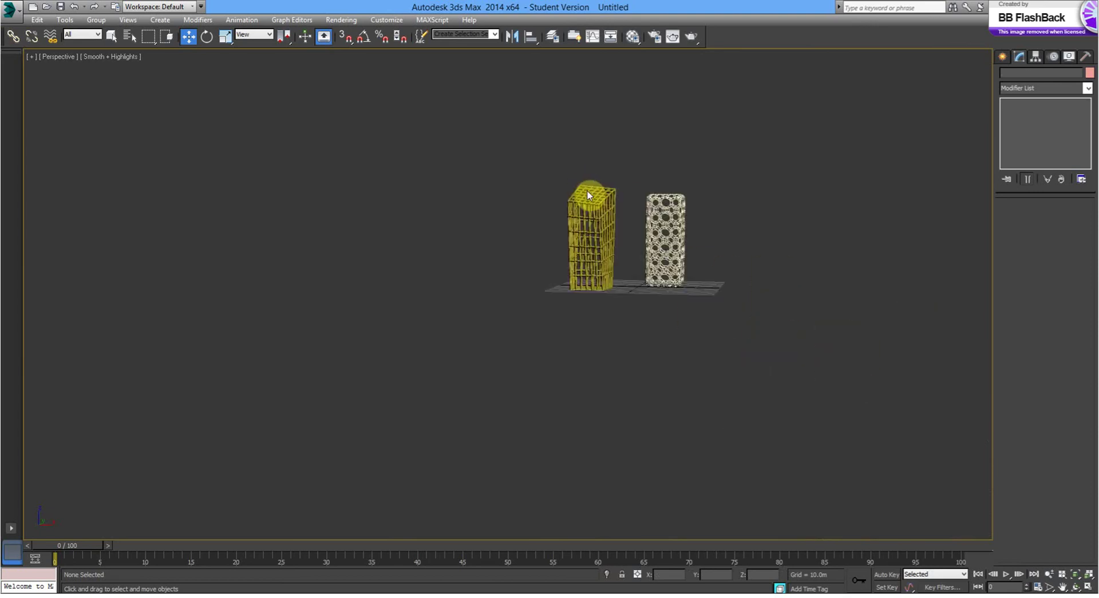
scroll(608, 228, up, 8)
scroll(617, 265, down, 5)
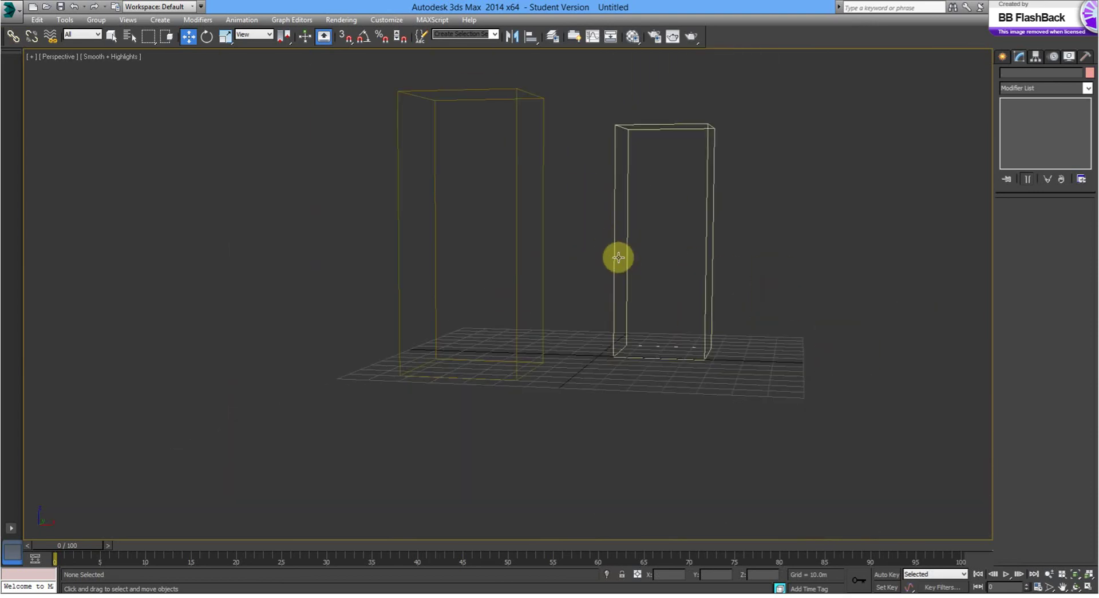
alt+middle_drag(589, 263, 606, 322)
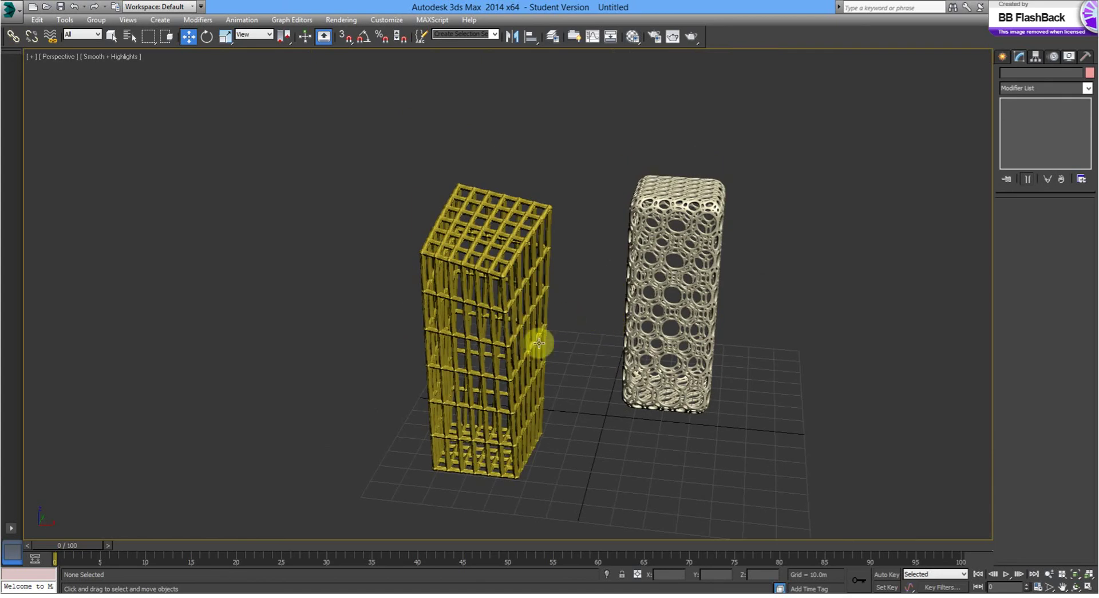
scroll(606, 308, up, 3)
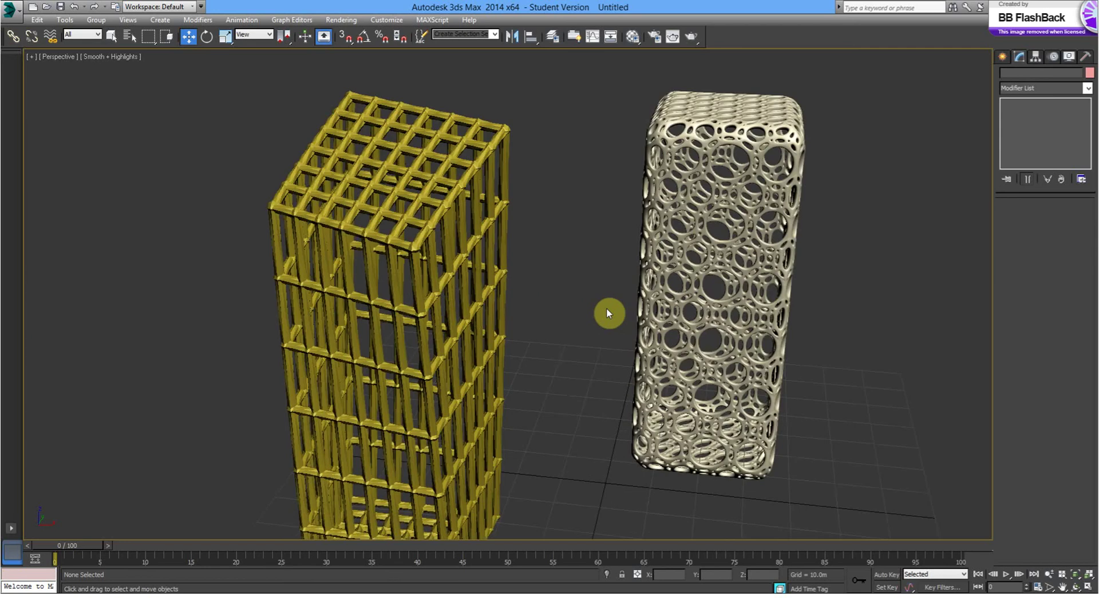
scroll(611, 302, down, 4)
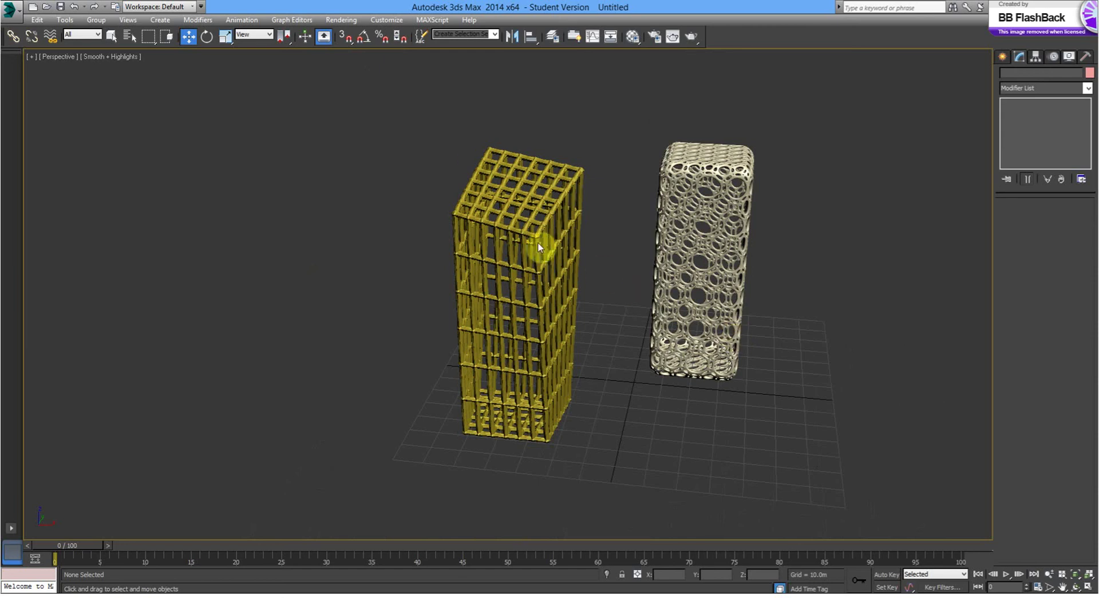
middle_drag(673, 308, 577, 297)
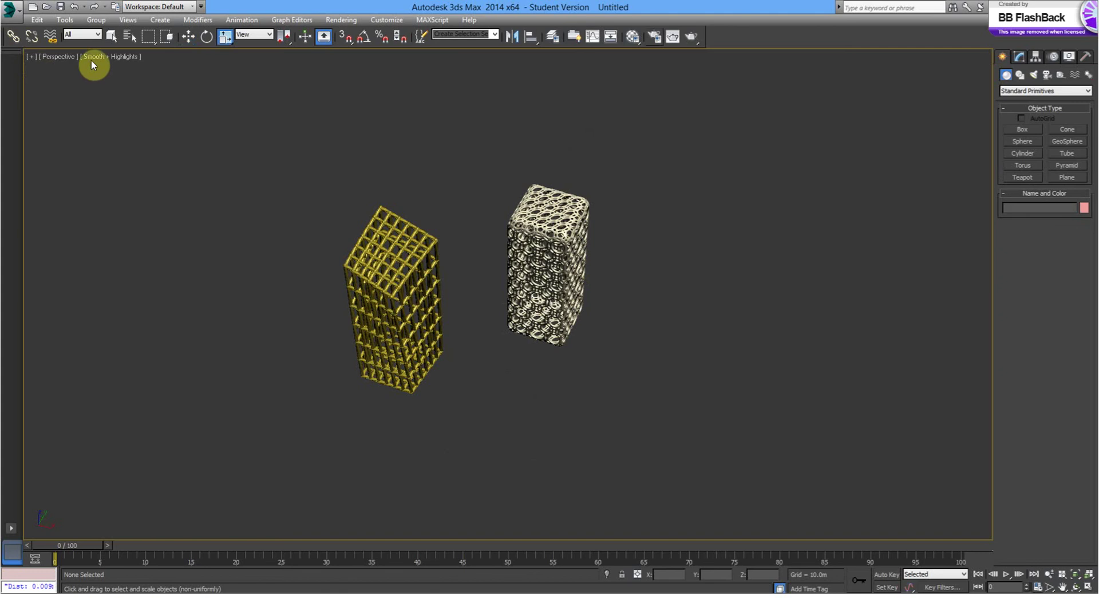
middle_drag(353, 184, 460, 227)
scroll(498, 248, up, 5)
mouse_move(523, 267)
middle_down()
mouse_move(474, 210)
mouse_move(407, 167)
mouse_move(401, 175)
middle_up()
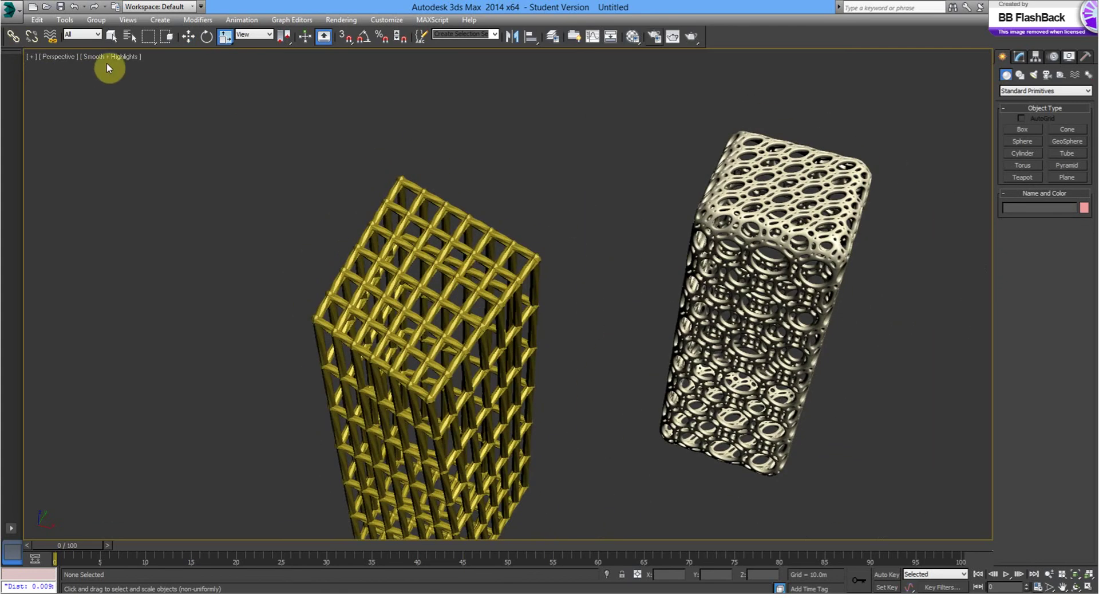
Switch the perspective viewport to the Front view and frame both towers in it
click(54, 56)
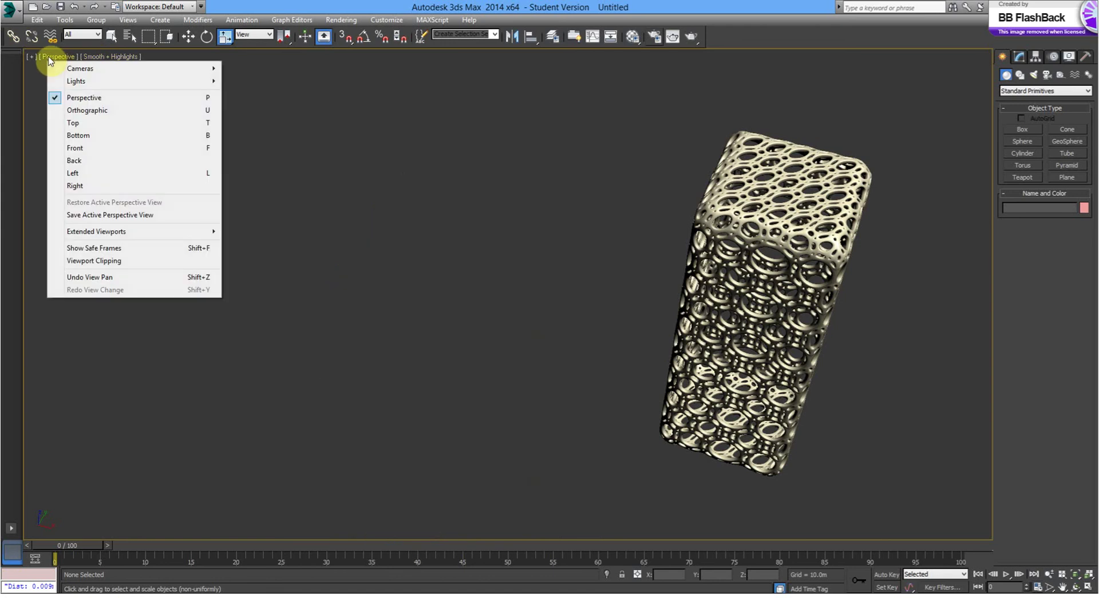
click(94, 150)
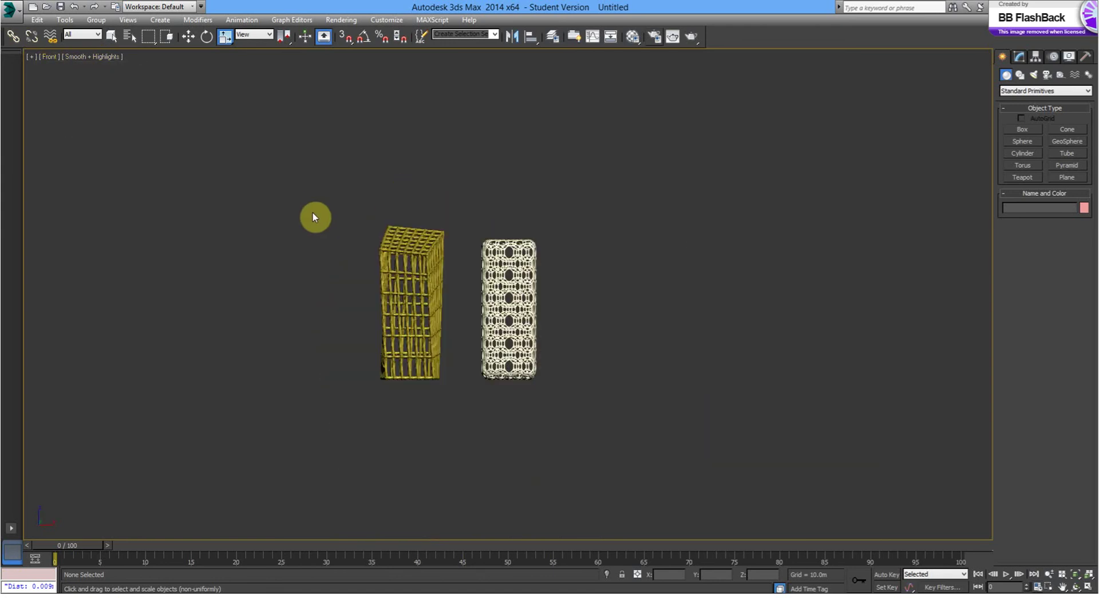
scroll(693, 320, up, 5)
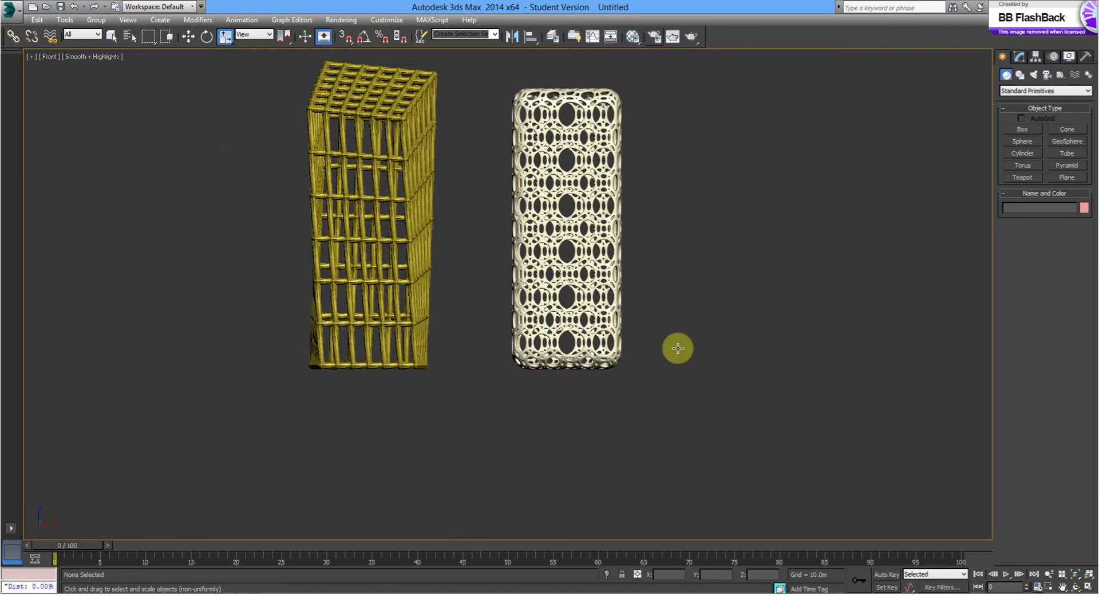
middle_drag(678, 349, 680, 476)
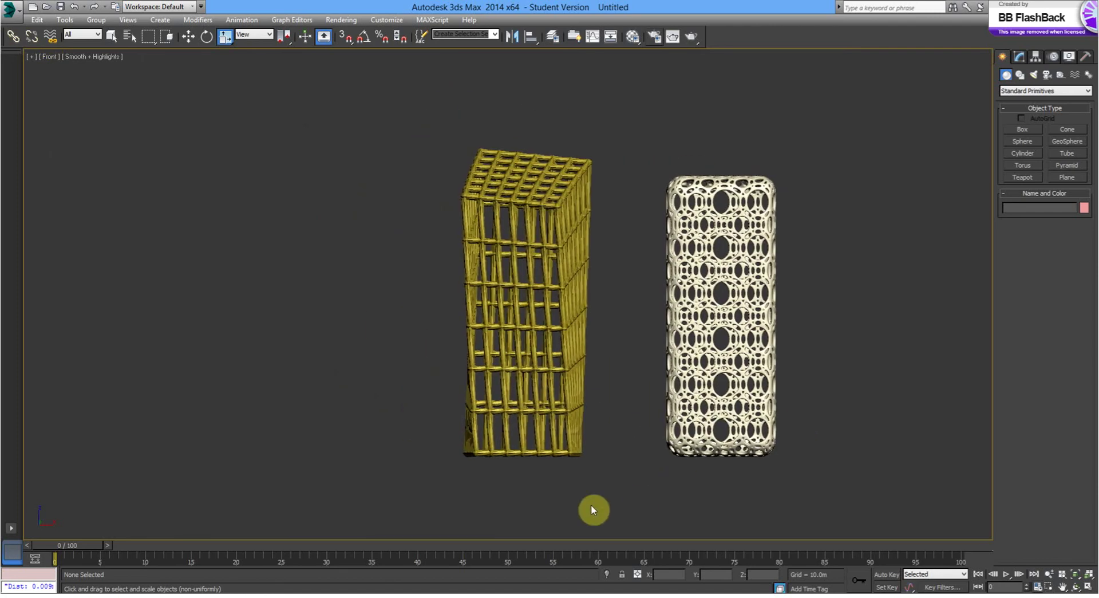
Scale the twisted yellow lattice tower to 0.1 percent on the X, Y and Z axes
drag(616, 502, 390, 115)
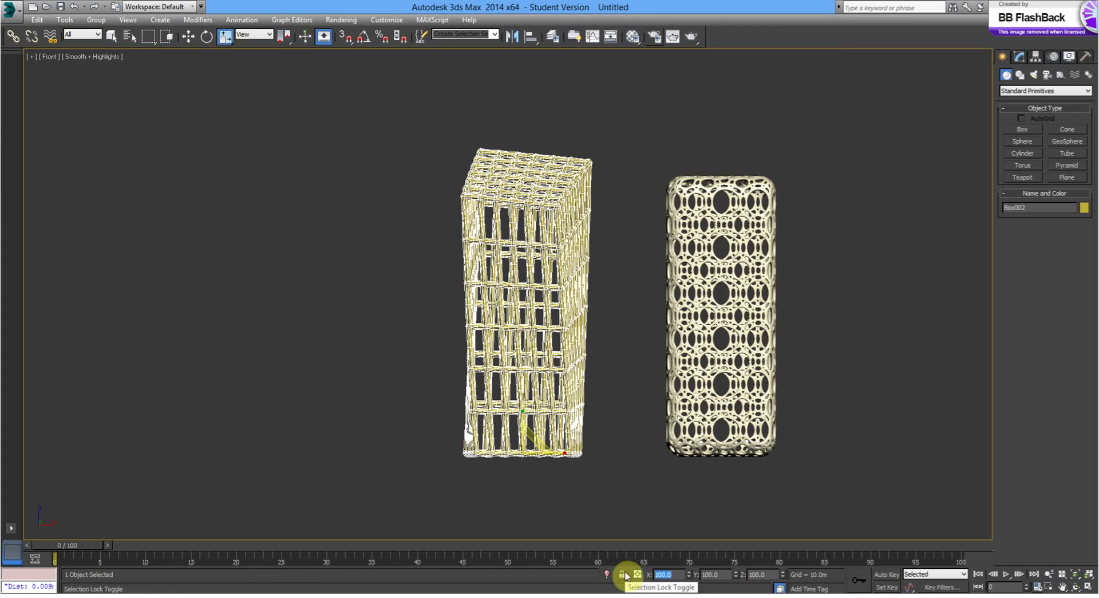
key(BackSpace)
text(.1)
key(Tab)
text(.1)
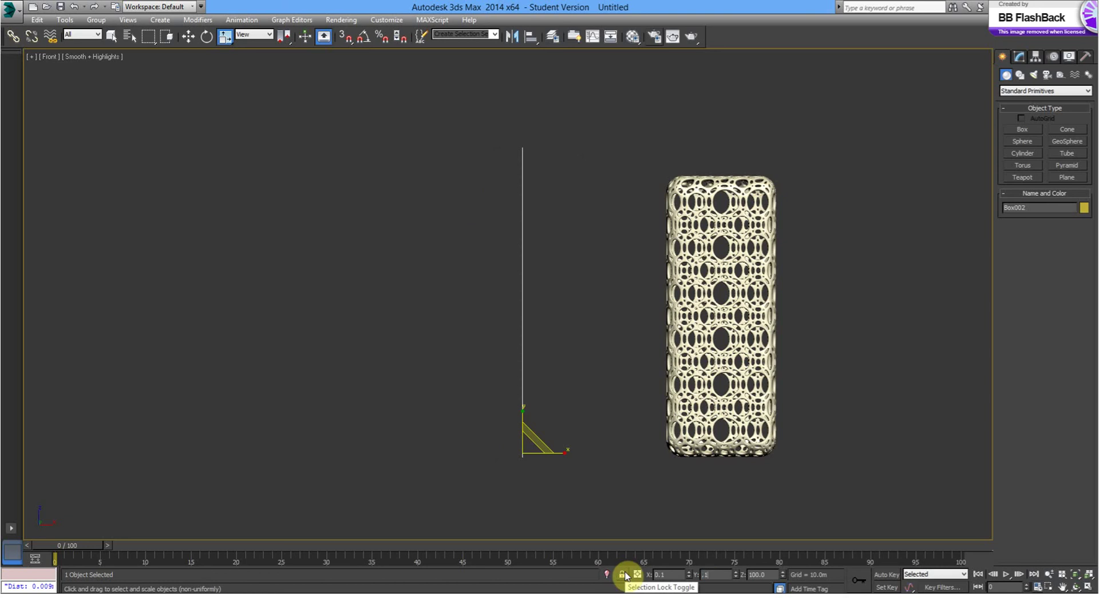
text(.1)
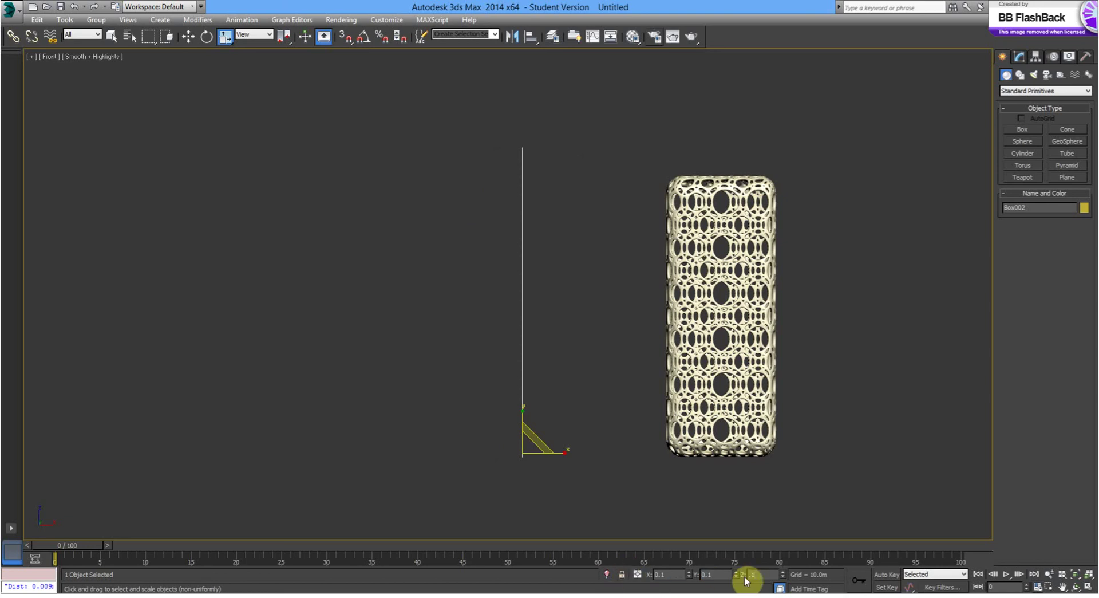
key(Return)
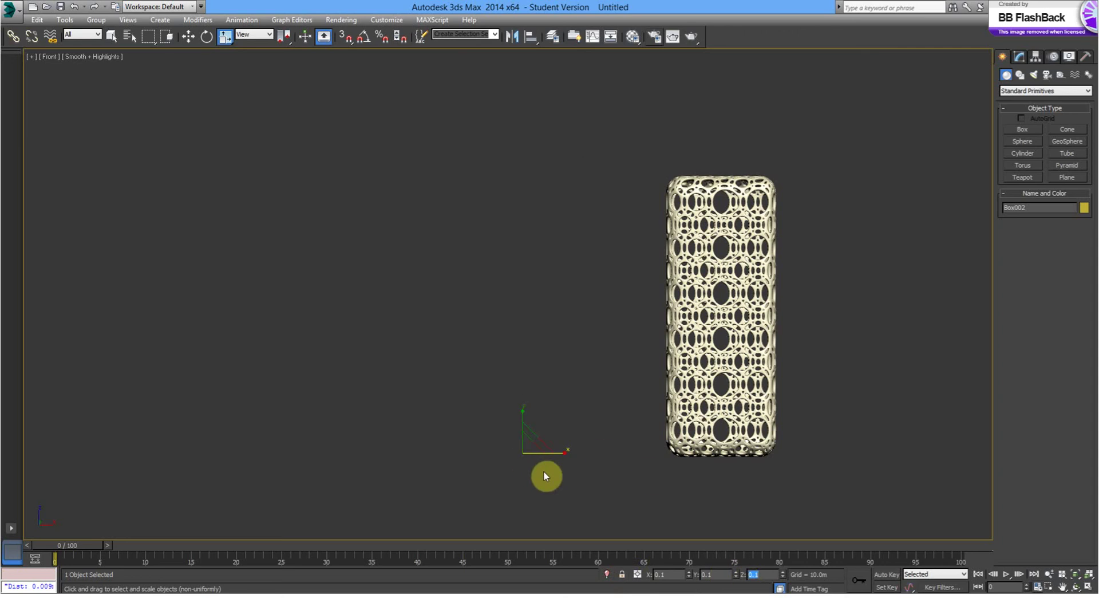
Locate the shrunken twisted tower in the Front view, deselect it and examine it up close
middle_drag(544, 471, 493, 350)
scroll(493, 350, up, 10)
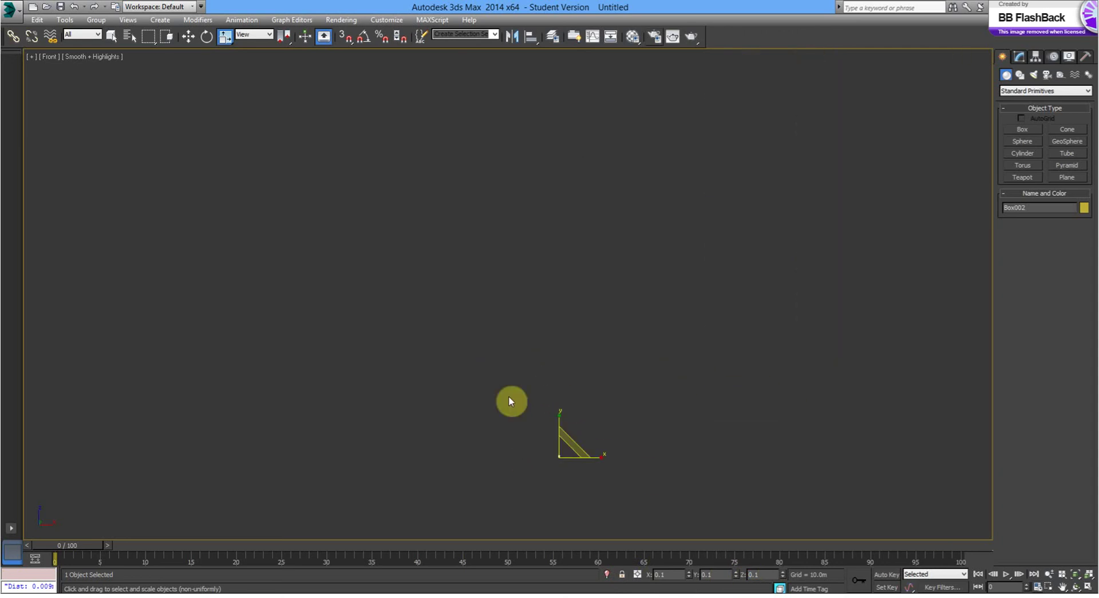
scroll(533, 441, up, 4)
scroll(716, 441, up, 8)
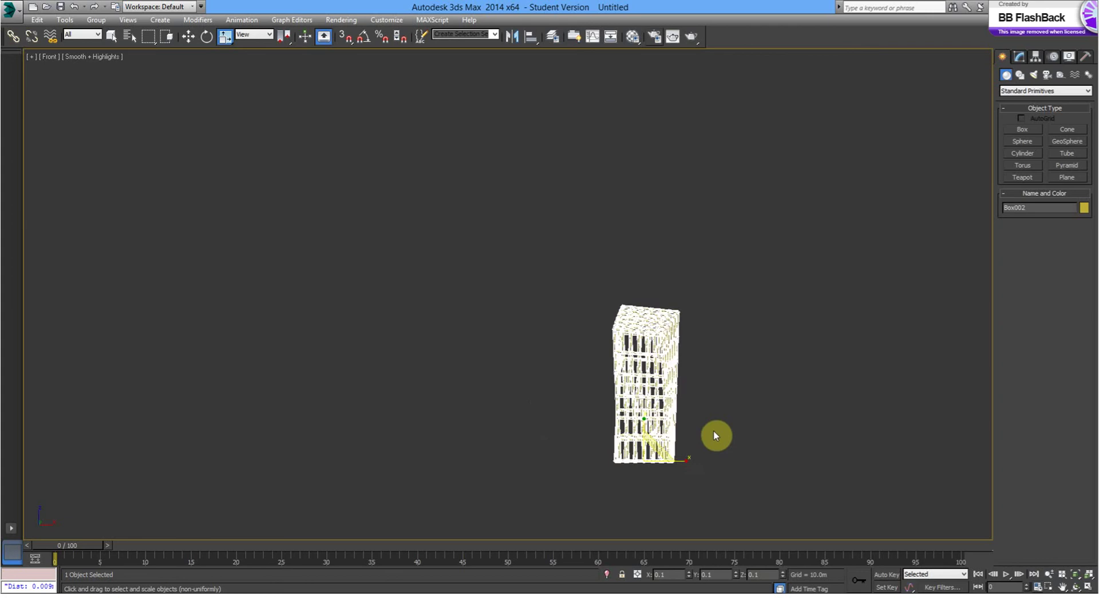
click(676, 427)
middle_drag(678, 430, 664, 398)
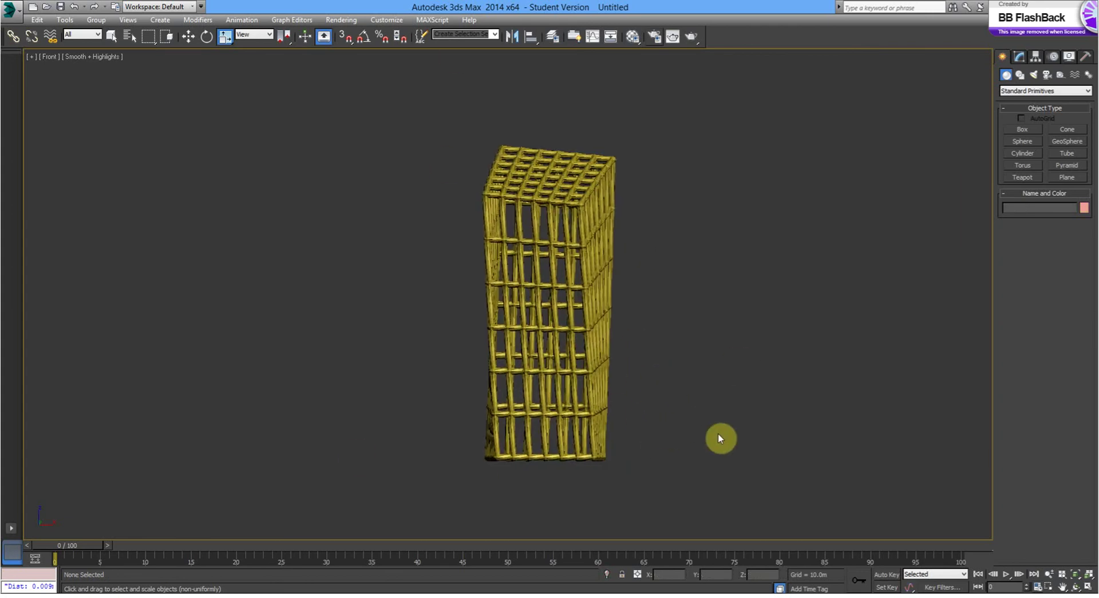
middle_drag(720, 437, 684, 435)
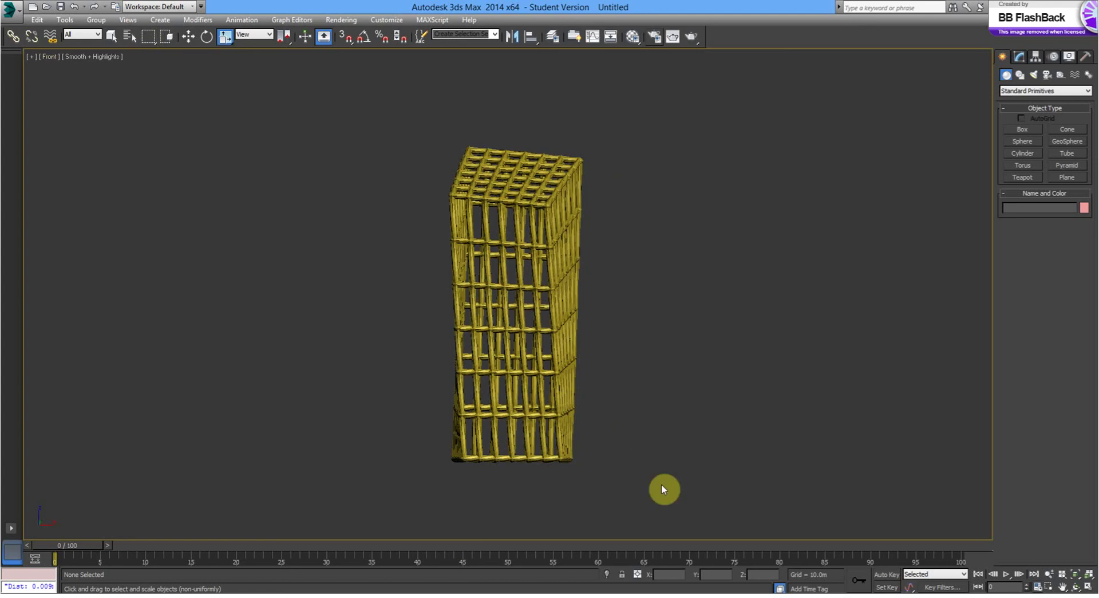
Measure the twisted tower's X, Y and Z dimensions with the Measure utility
click(487, 171)
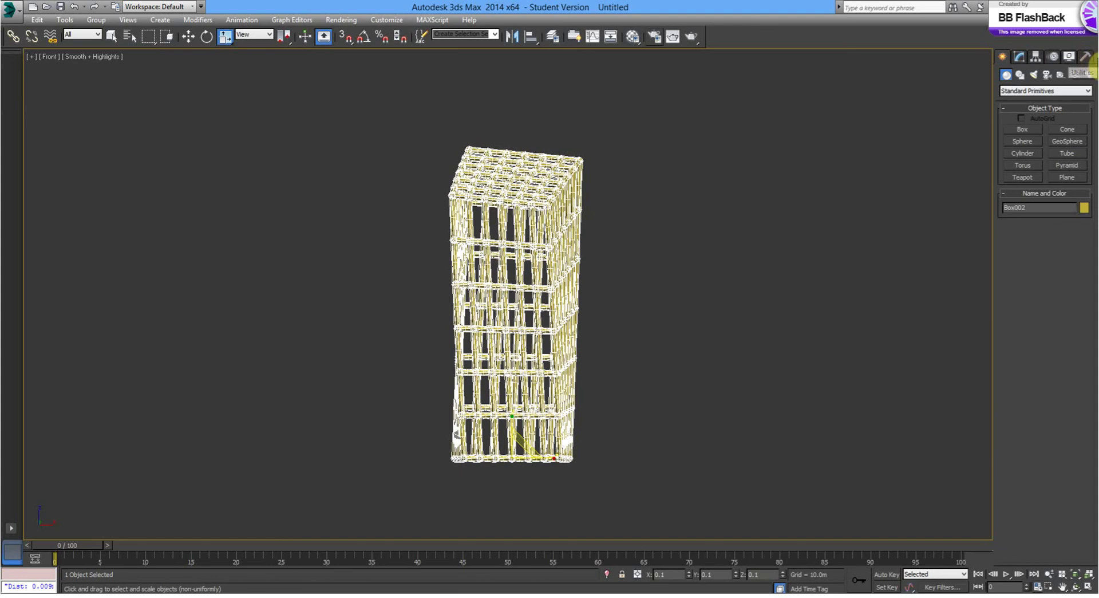
click(1087, 58)
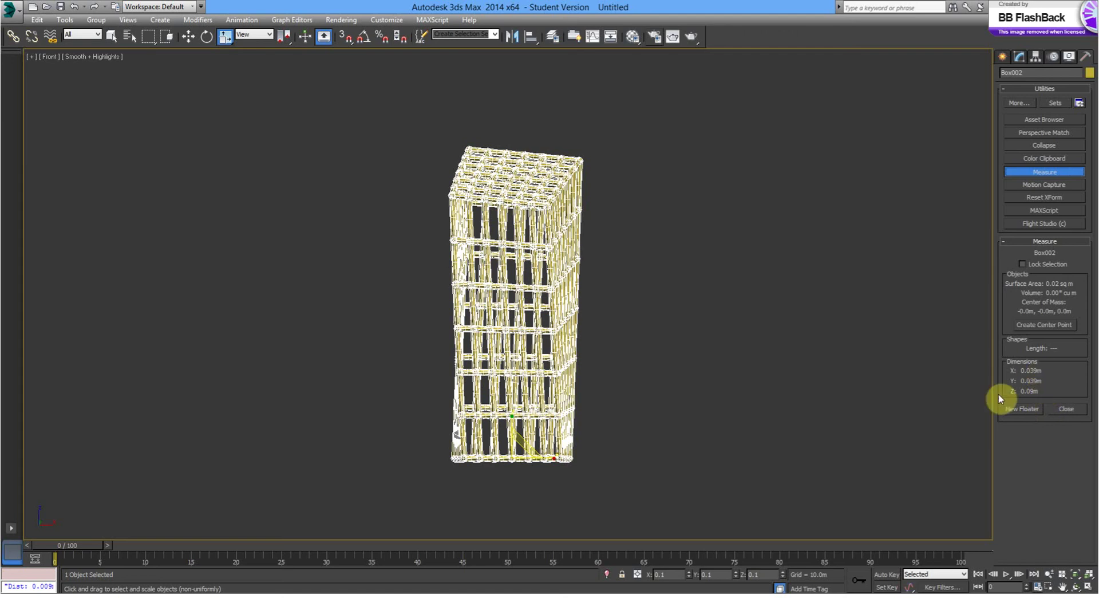
key(r)
alt+middle_drag(665, 441, 897, 404)
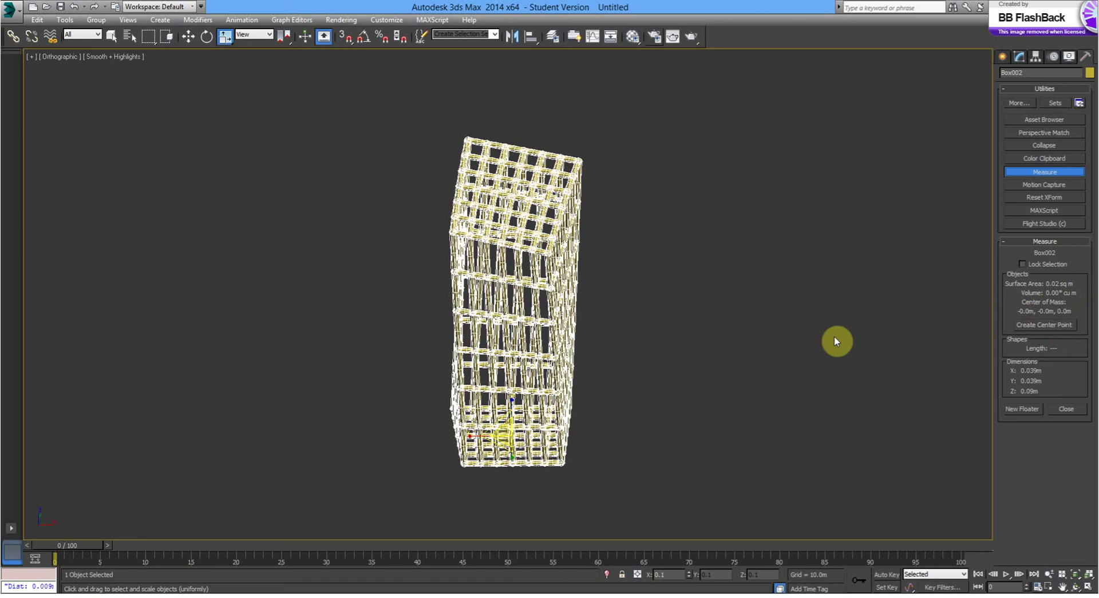
alt+middle_drag(675, 350, 651, 348)
Locate the full-size smoothed lattice tower in the viewport and clear the selection of the twisted tower
scroll(652, 354, down, 10)
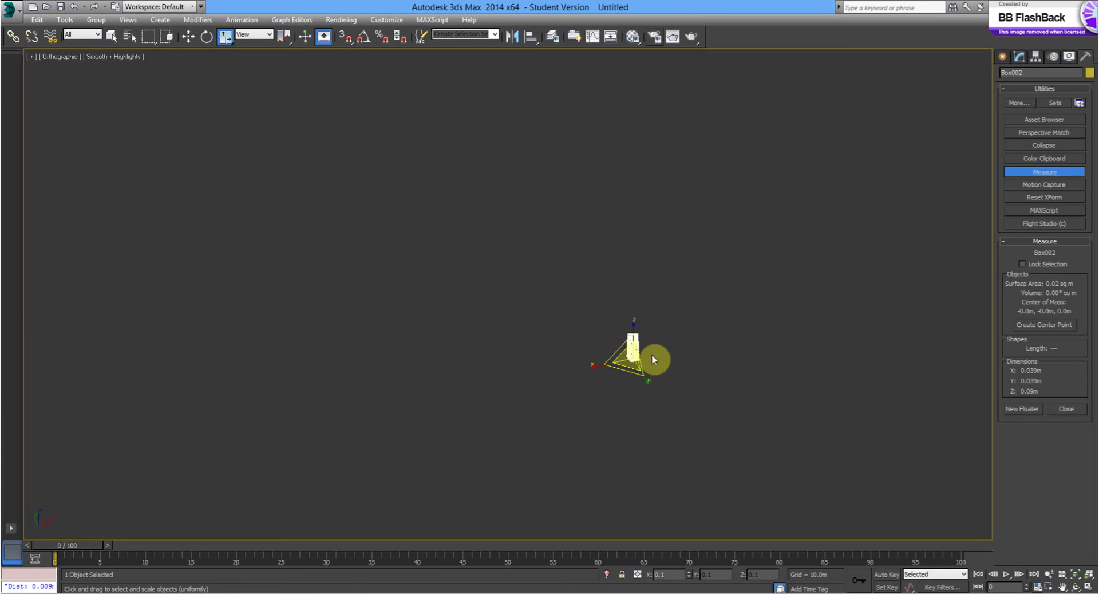
middle_drag(787, 364, 544, 384)
scroll(559, 386, down, 6)
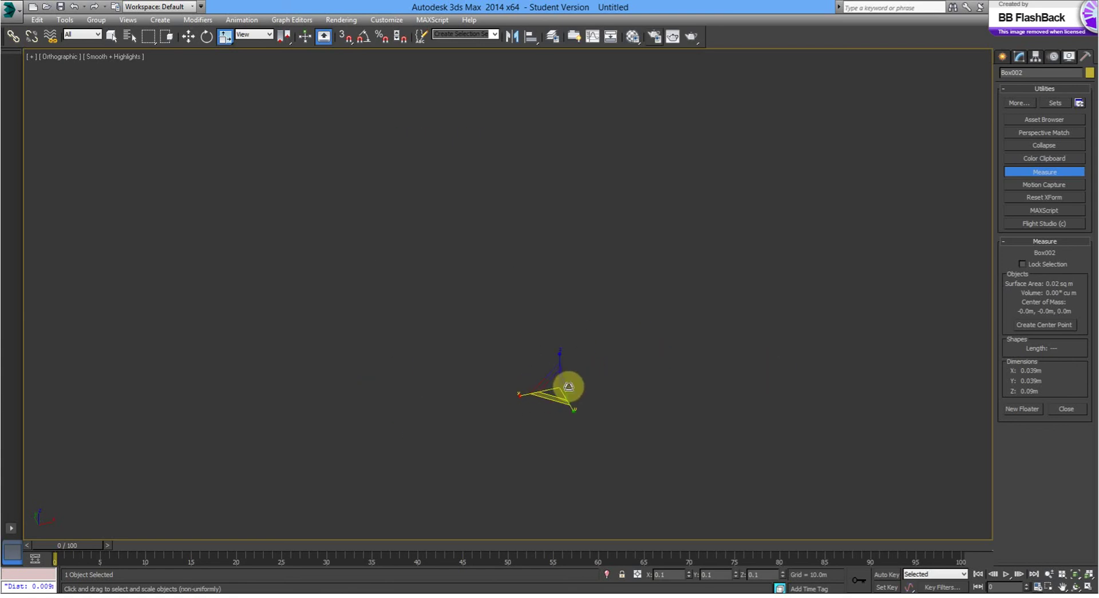
scroll(567, 385, up, 8)
middle_drag(694, 379, 552, 373)
scroll(552, 373, down, 2)
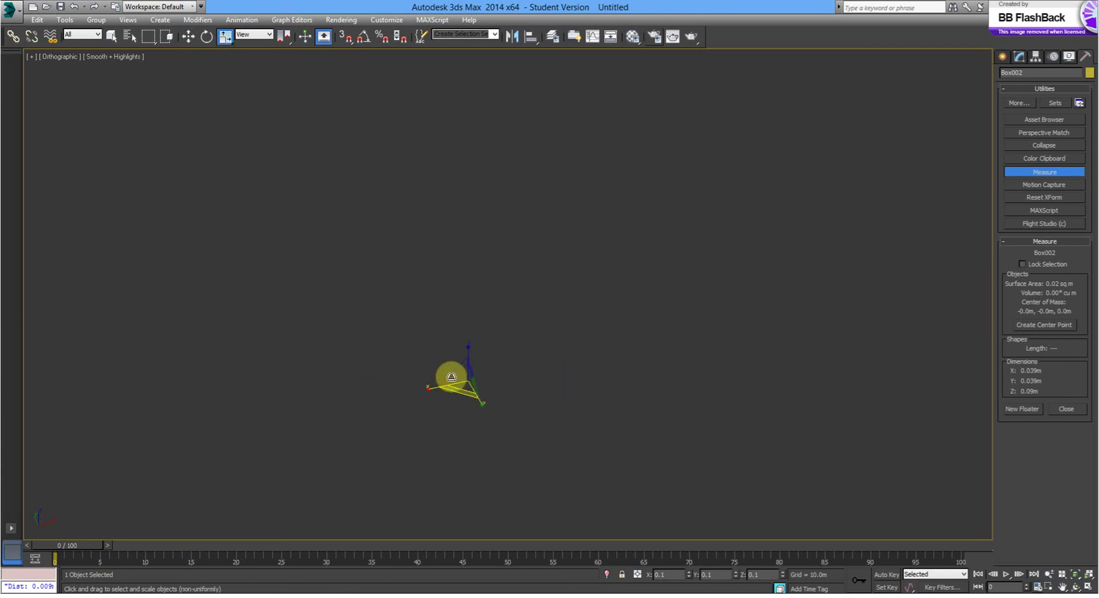
scroll(451, 373, up, 9)
scroll(590, 390, up, 4)
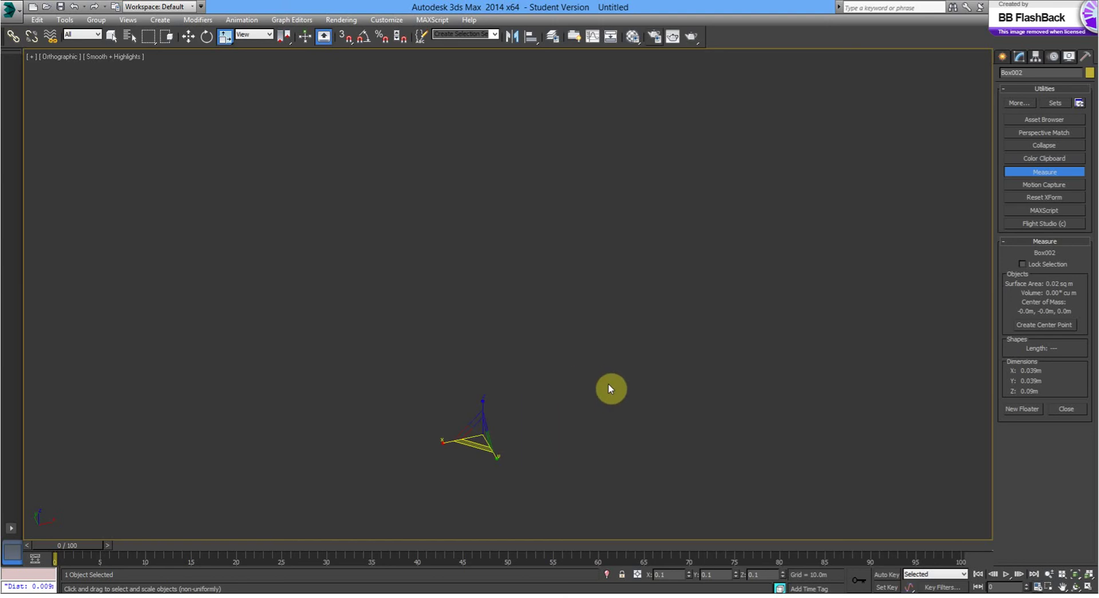
click(645, 412)
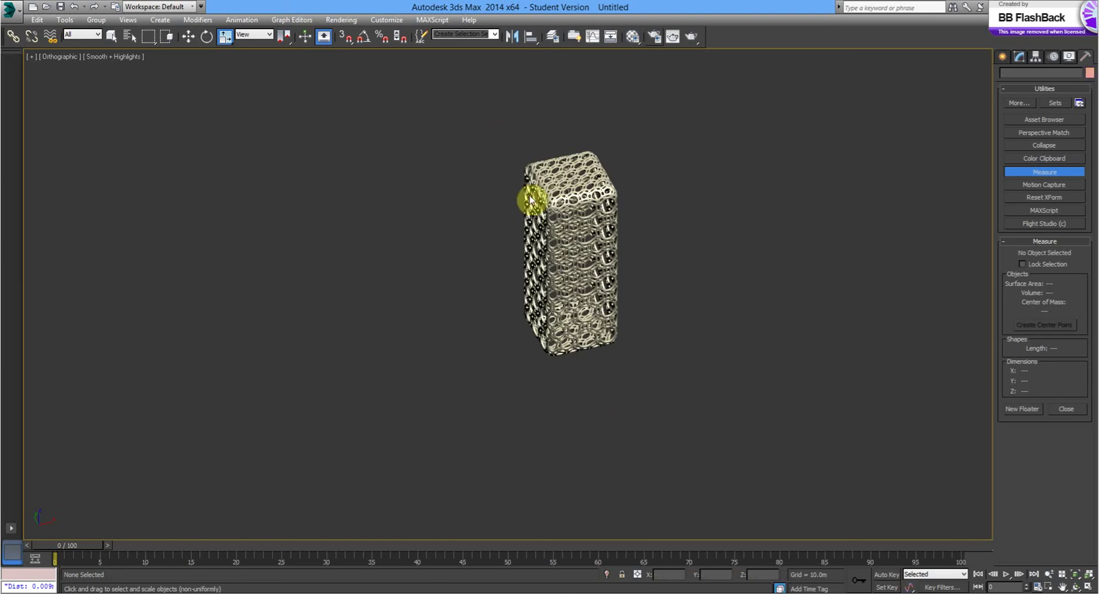
Scale the smoothed lattice tower to 0.1 percent on the X, Y and Z axes
drag(510, 126, 636, 358)
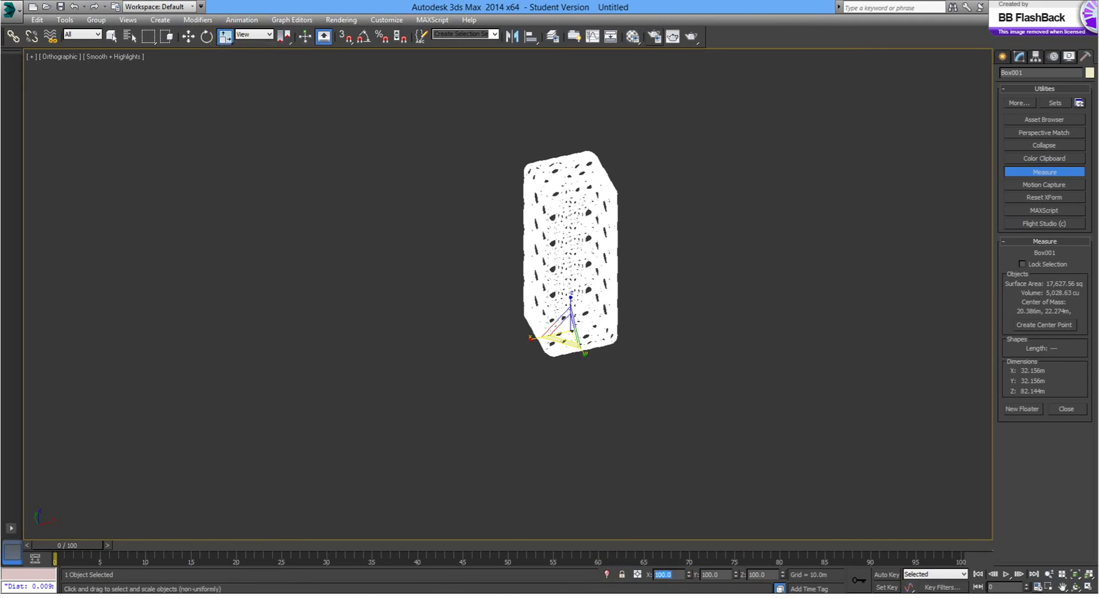
text(0.1)
key(Tab)
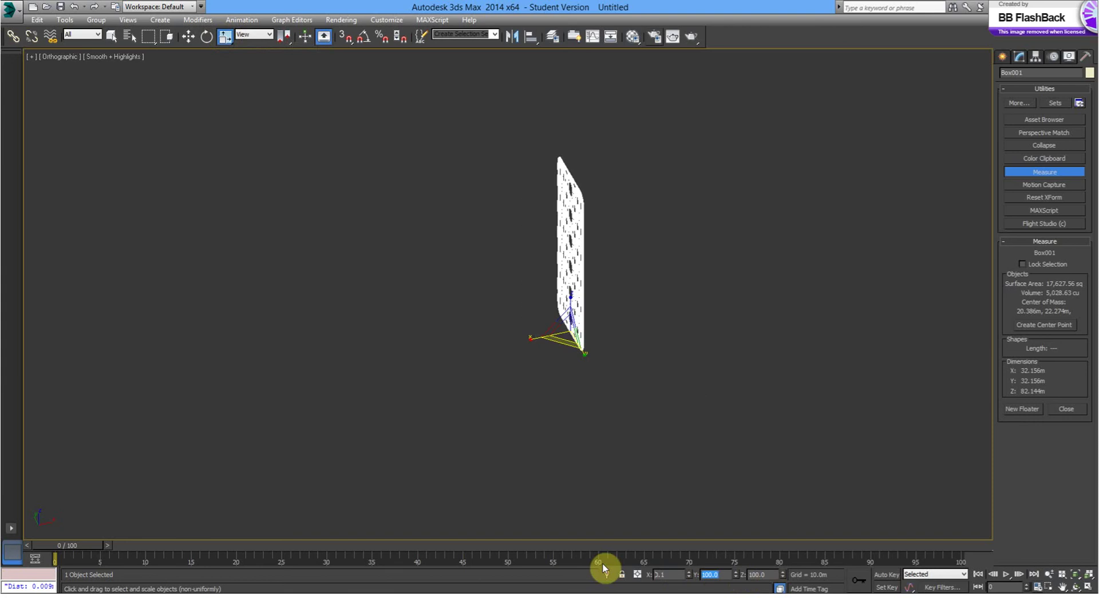
text(0.1)
key(Tab)
text(0.1)
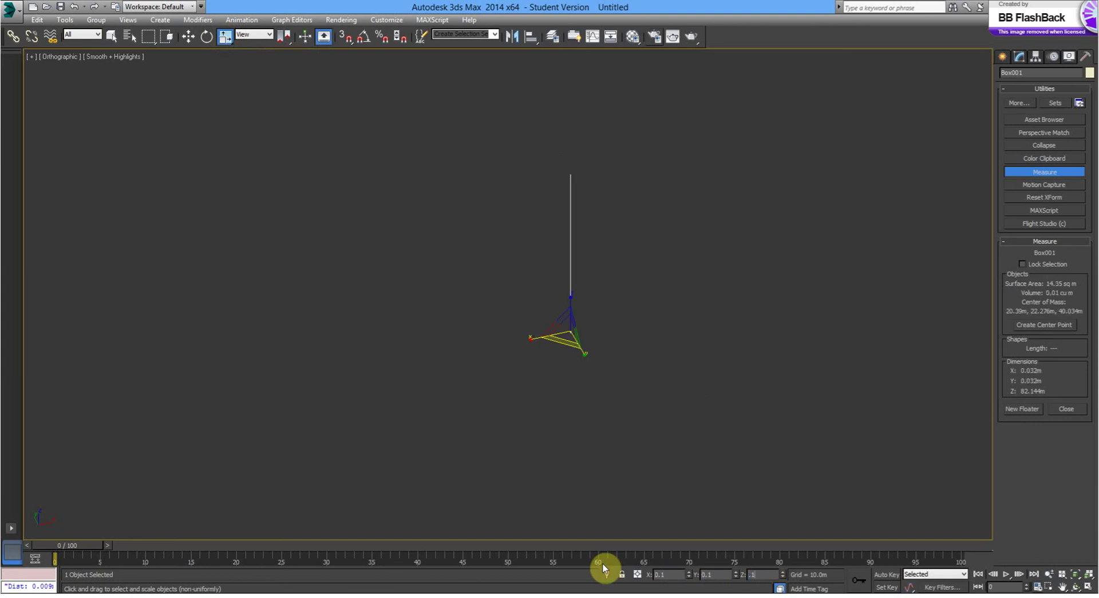
key(Return)
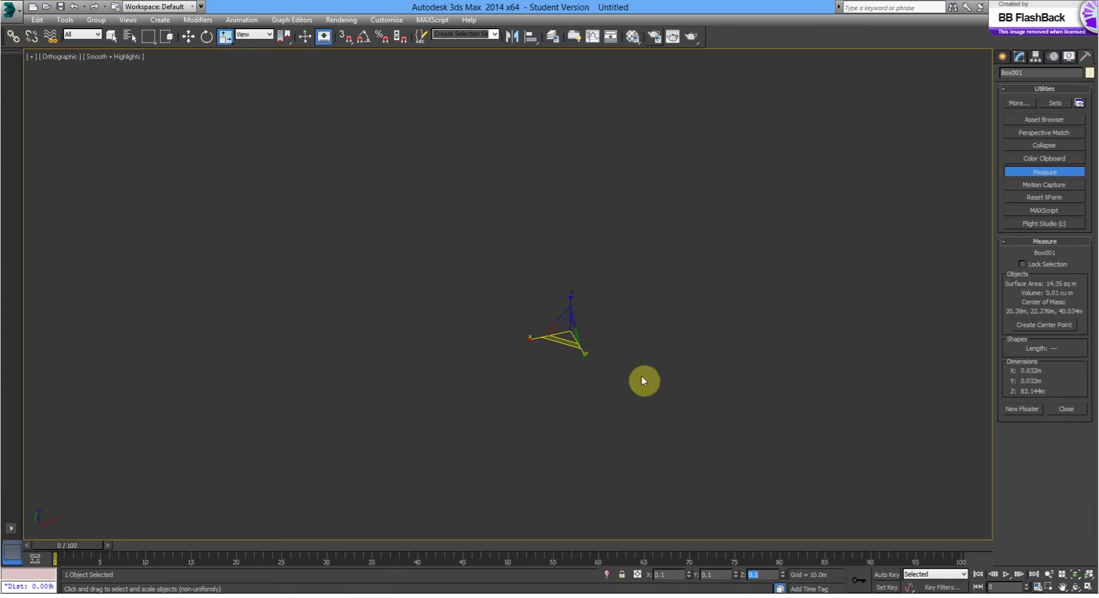
key(Return)
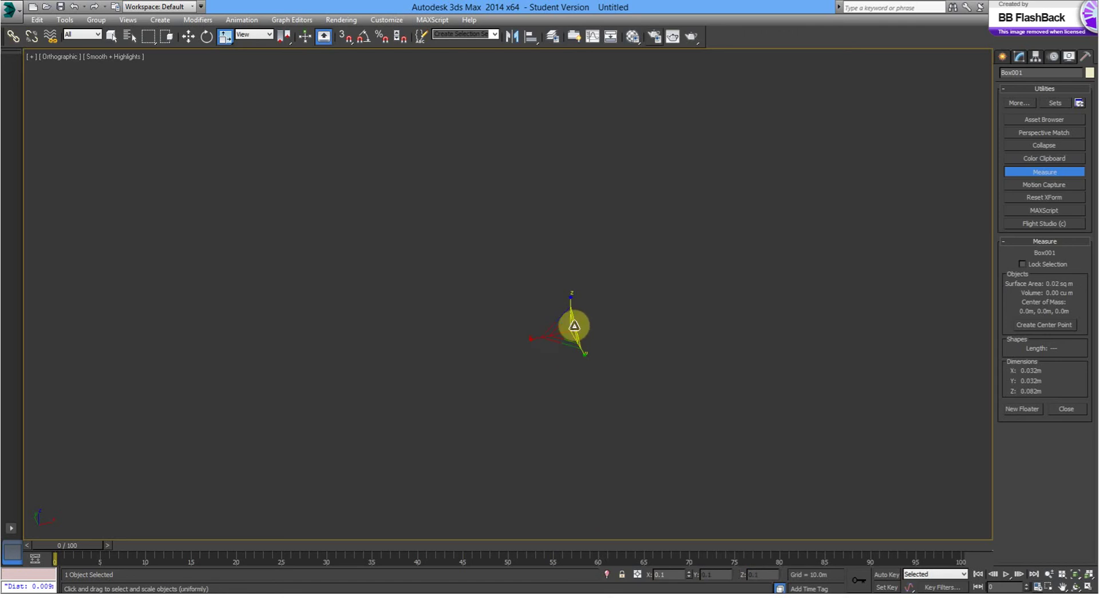
Locate the shrunken smoothed tower, examine it from several distances and angles, and check which objects lie around it
scroll(667, 396, down, 5)
scroll(664, 387, up, 3)
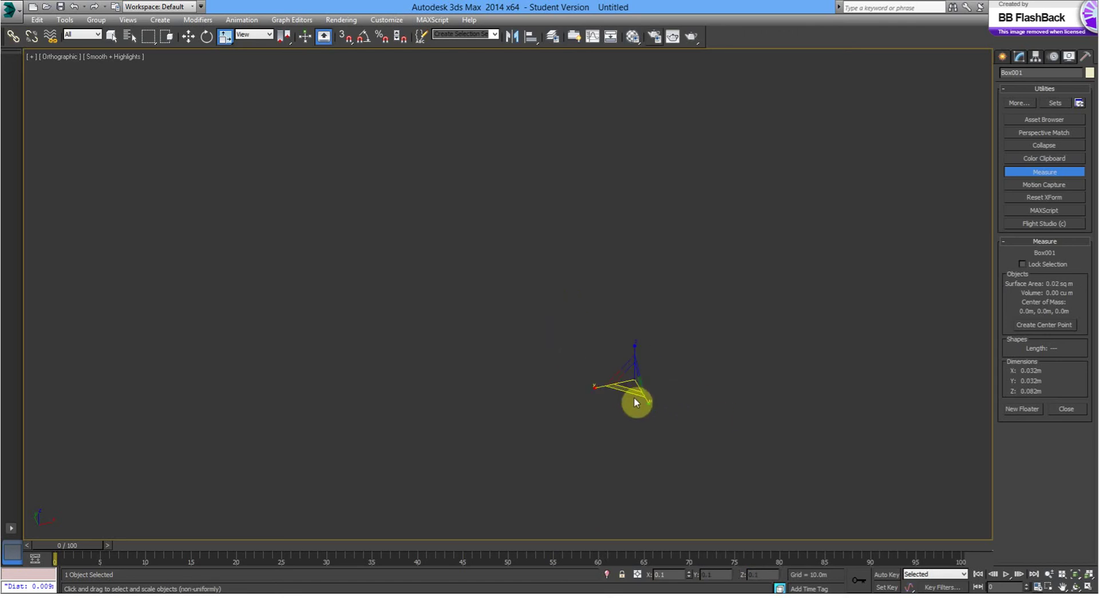
alt+middle_drag(635, 402, 600, 356)
scroll(599, 355, up, 2)
scroll(720, 421, up, 2)
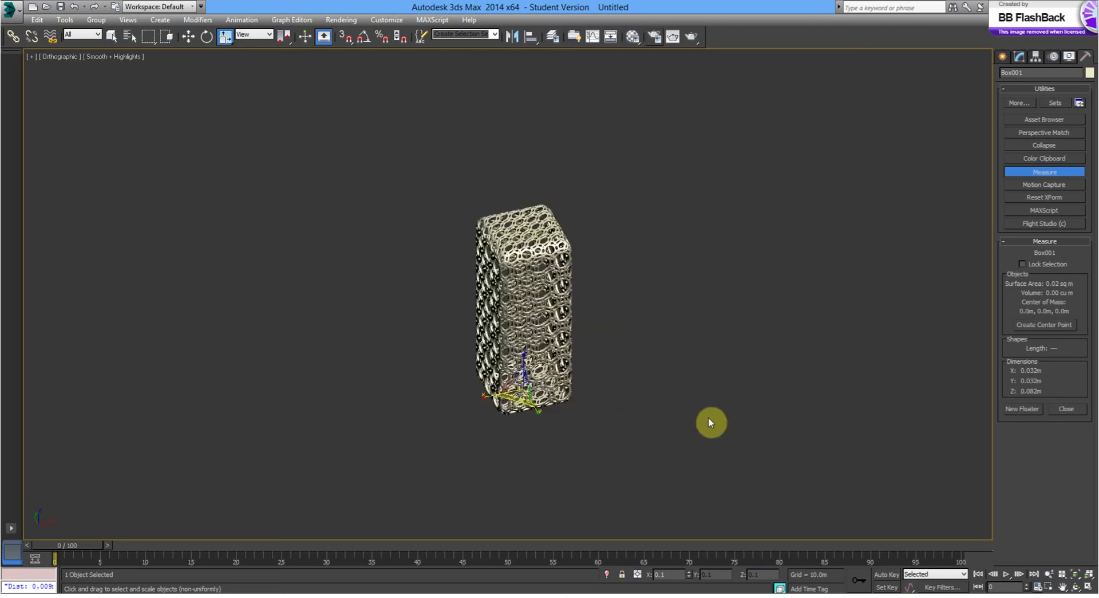
scroll(730, 387, down, 3)
click(730, 388)
middle_drag(690, 367, 697, 347)
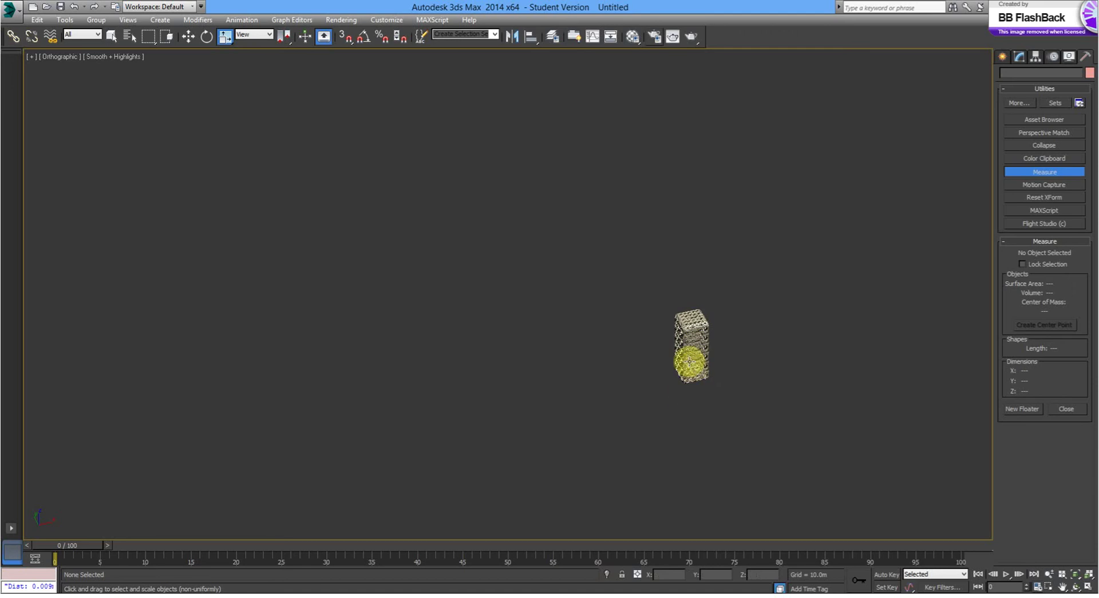
drag(823, 324, 378, 215)
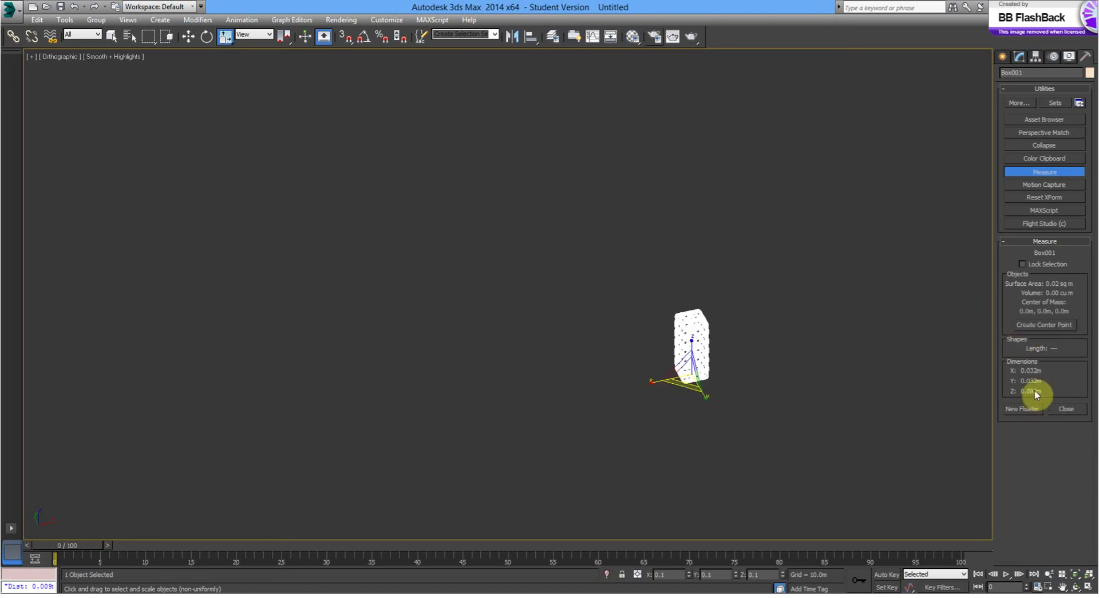
click(757, 438)
scroll(736, 424, down, 5)
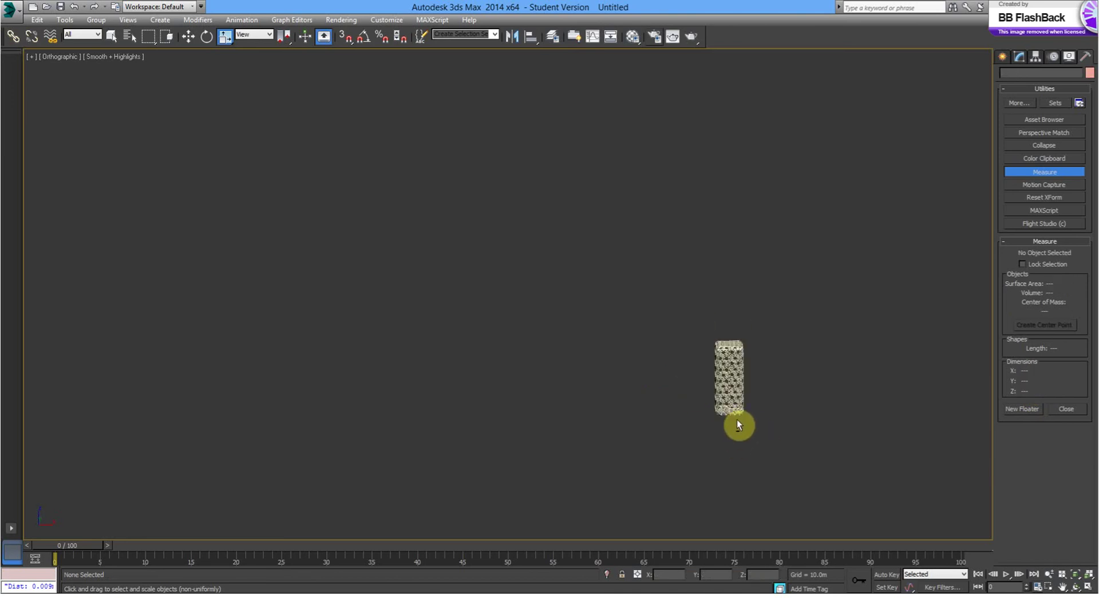
scroll(746, 410, up, 5)
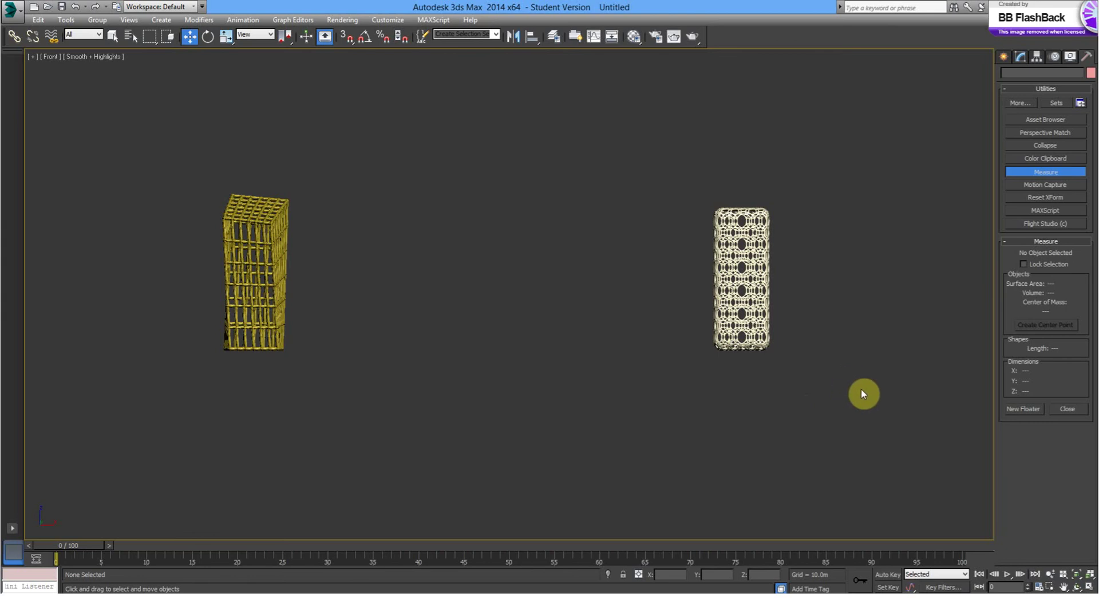
Select both towers and export only the selection as a binary StereoLitho (*.STL) file named Meshbldg
drag(864, 396, 149, 114)
drag(47, 51, 21, 19)
click(13, 11)
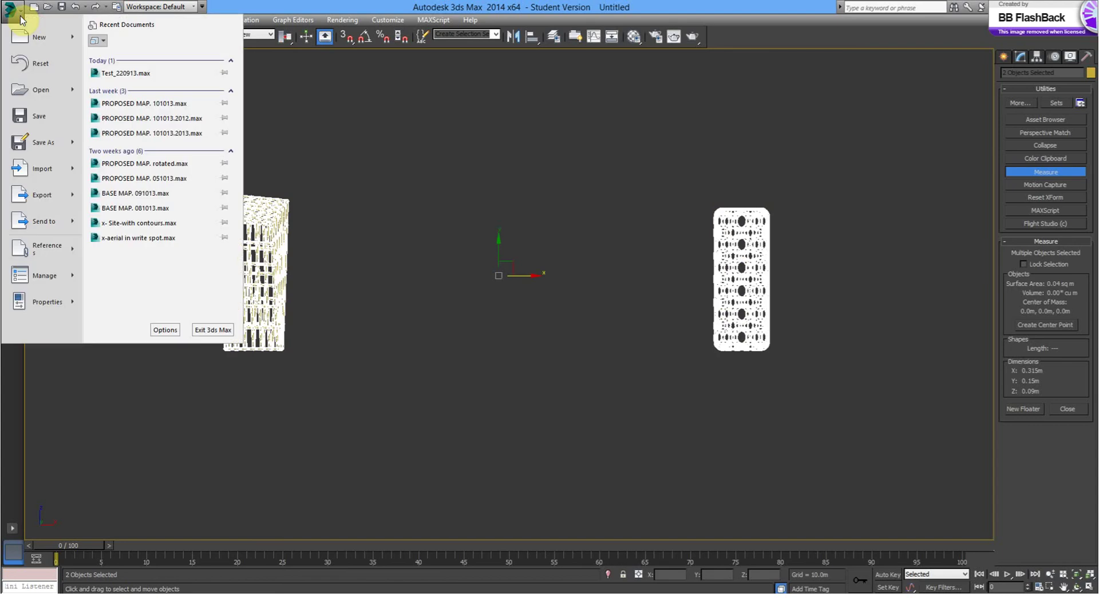
click(40, 193)
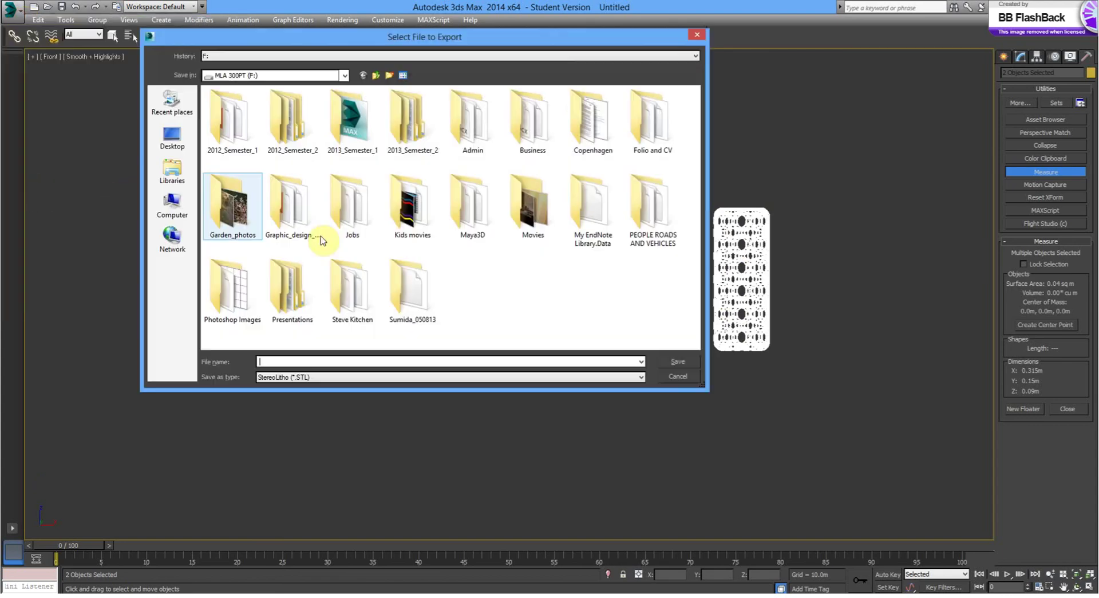
click(473, 377)
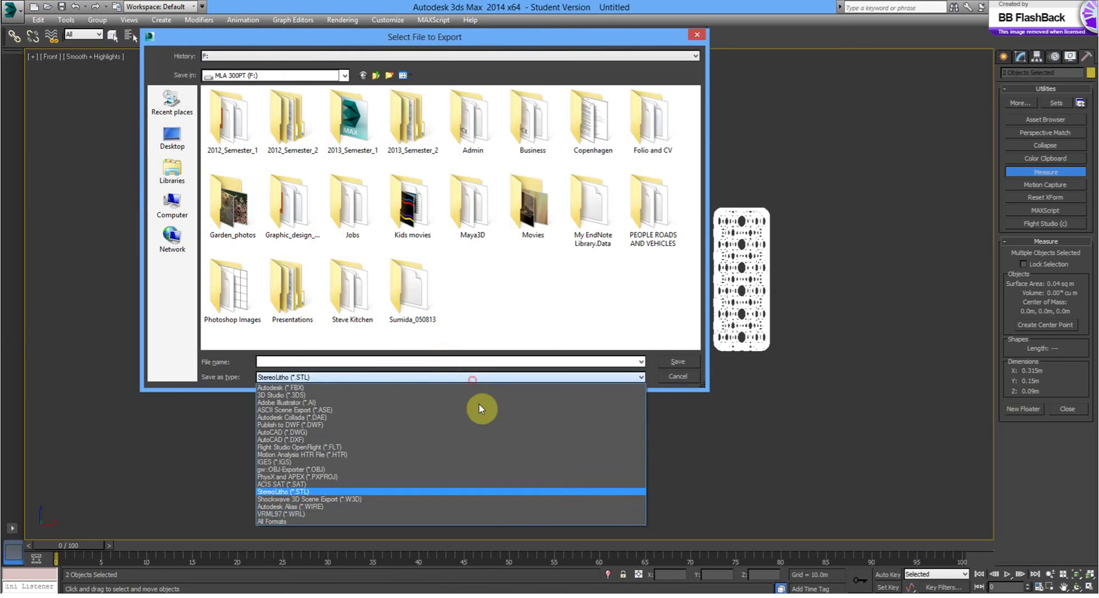
click(495, 492)
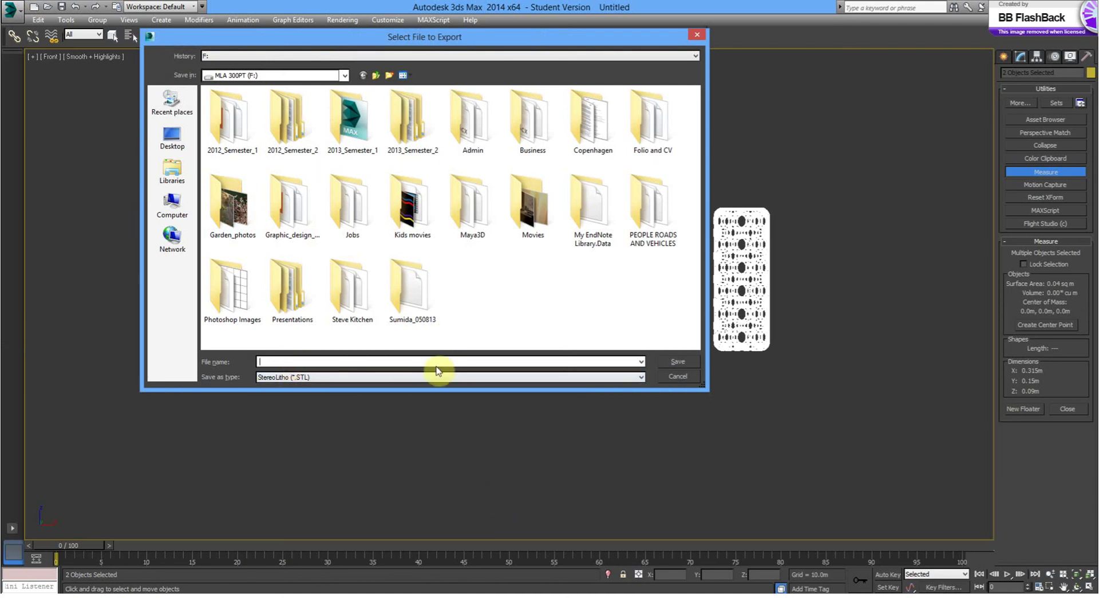
text(Meshbldg)
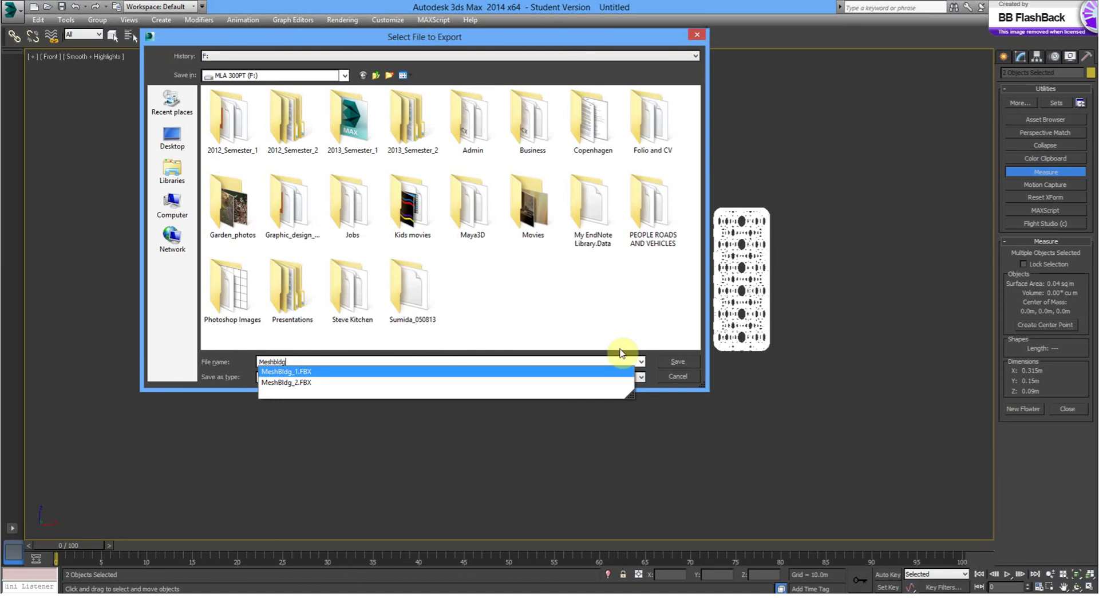
click(676, 357)
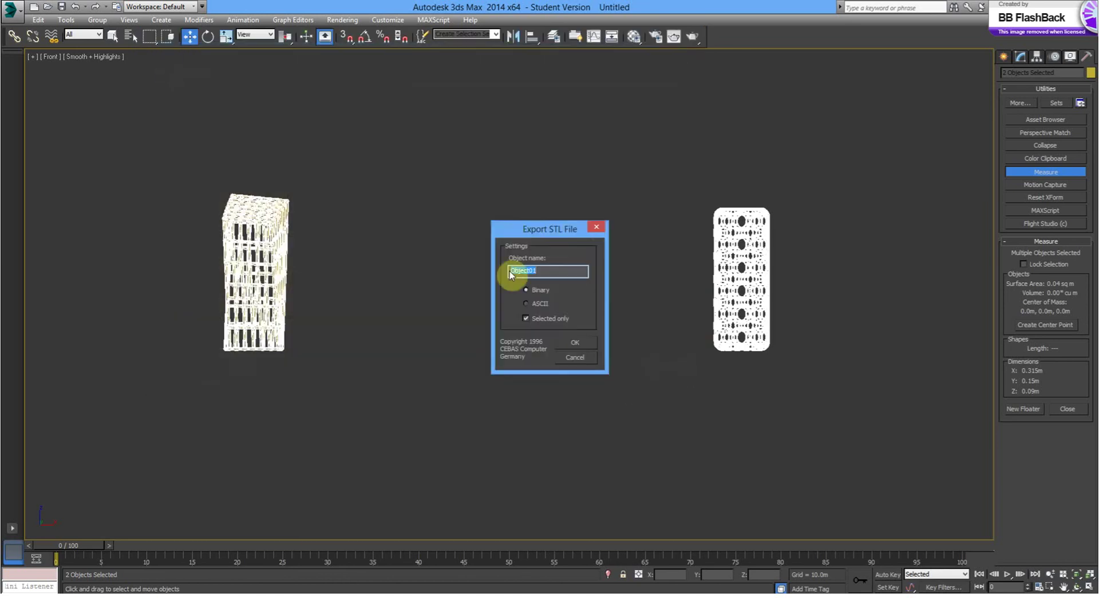
click(583, 344)
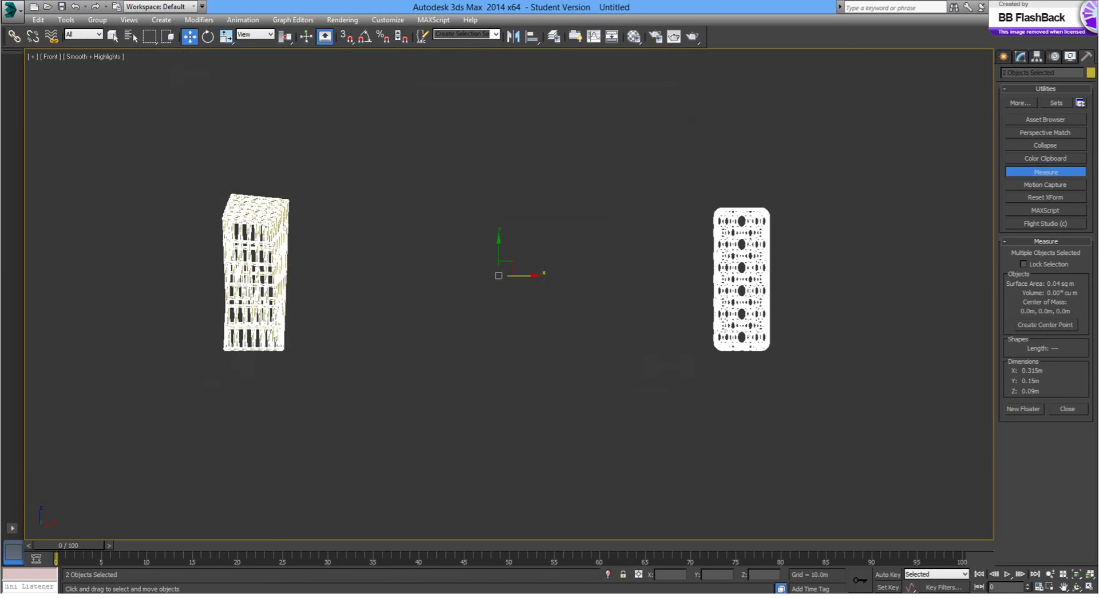
Switch to the Fab Lab page in Internet Explorer and review the 3D Printer section's description, pricing and important notices
mouse_move(261, 595)
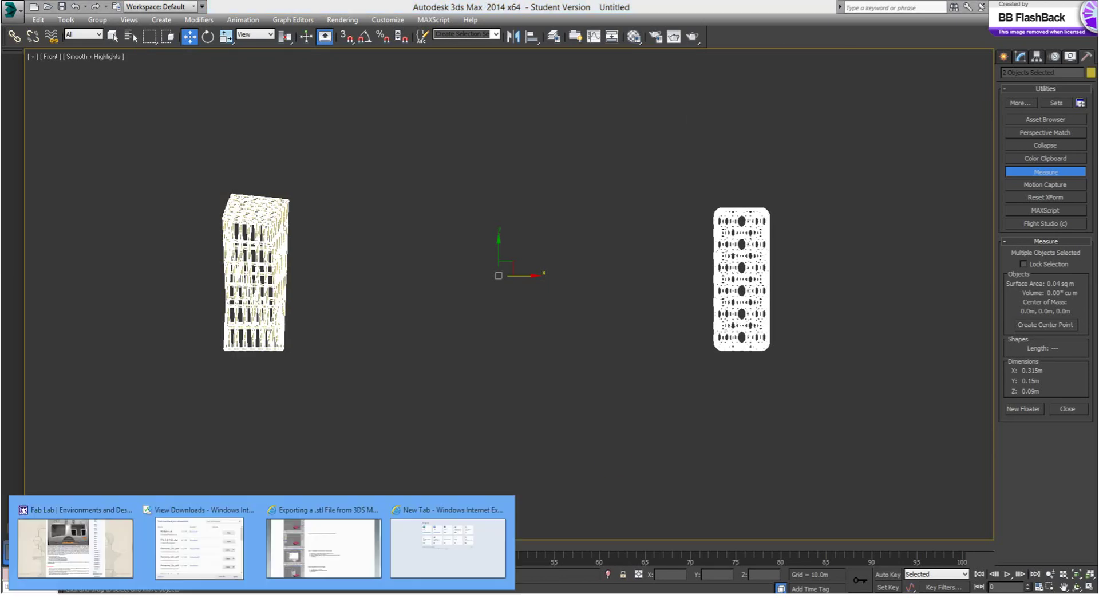
click(94, 559)
scroll(607, 395, up, 6)
scroll(597, 393, up, 5)
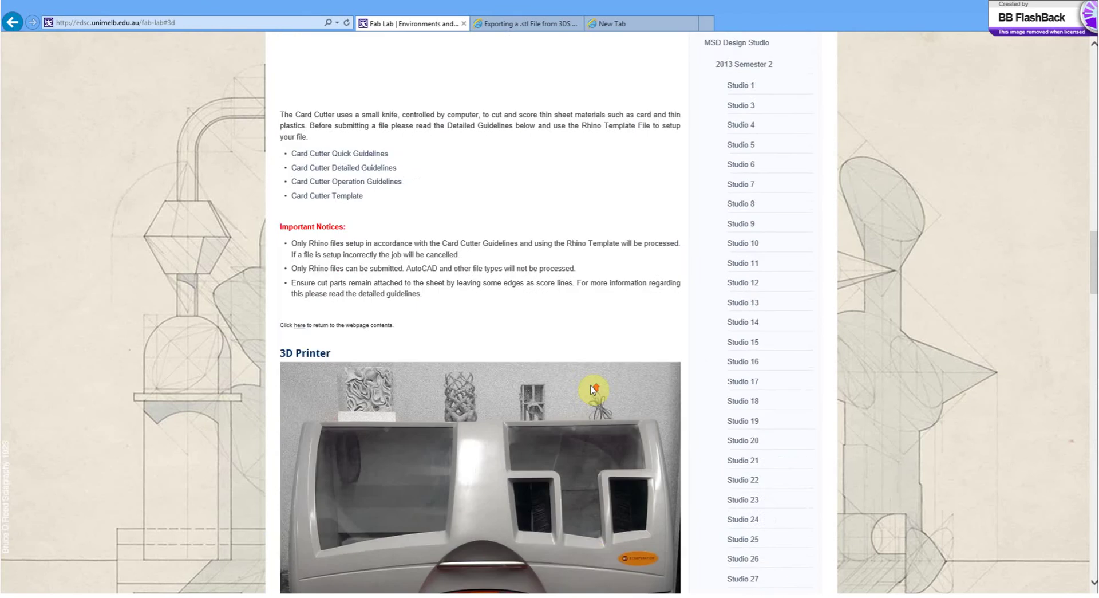
scroll(594, 454, down, 4)
scroll(589, 439, down, 2)
scroll(608, 324, up, 1)
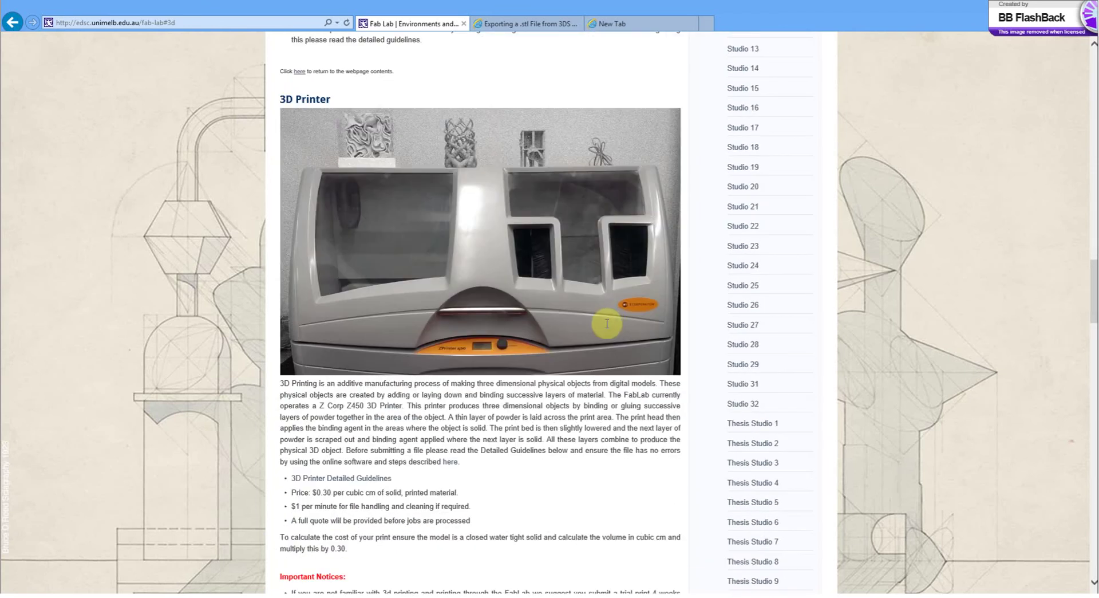
scroll(610, 322, down, 1)
scroll(609, 329, down, 15)
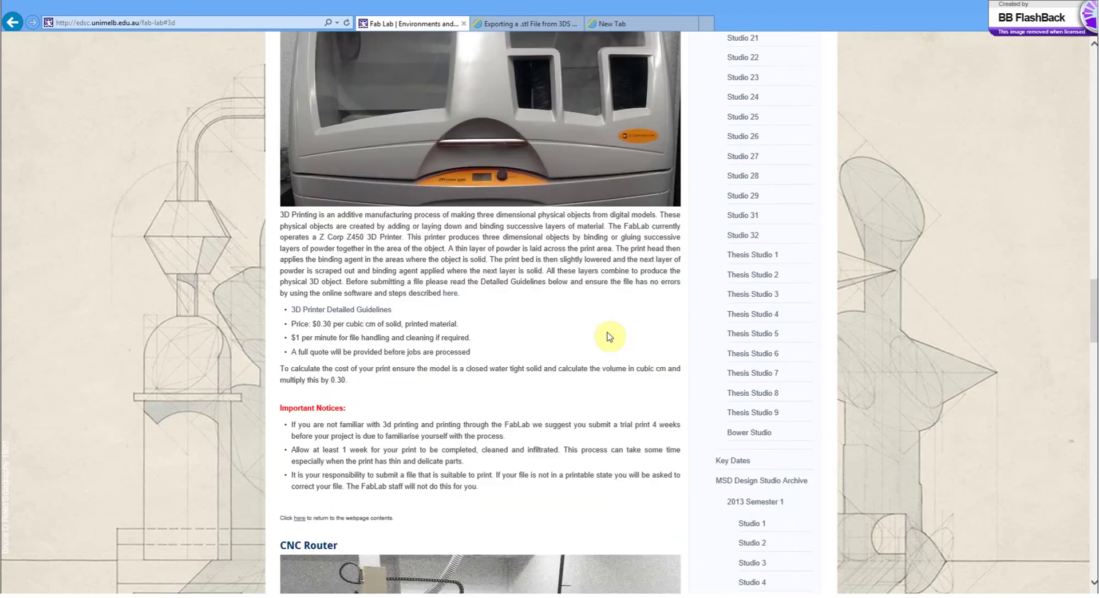
Examine the Fab Lab Submission Form's required fields, accepted file types and file attachment instructions
scroll(572, 303, down, 3)
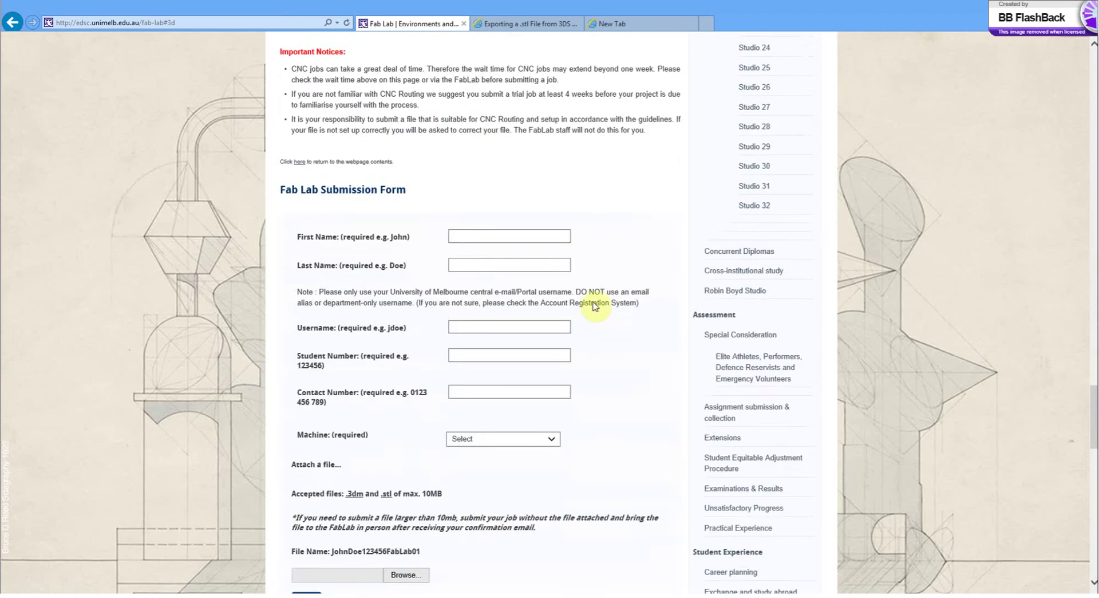
scroll(473, 504, down, 5)
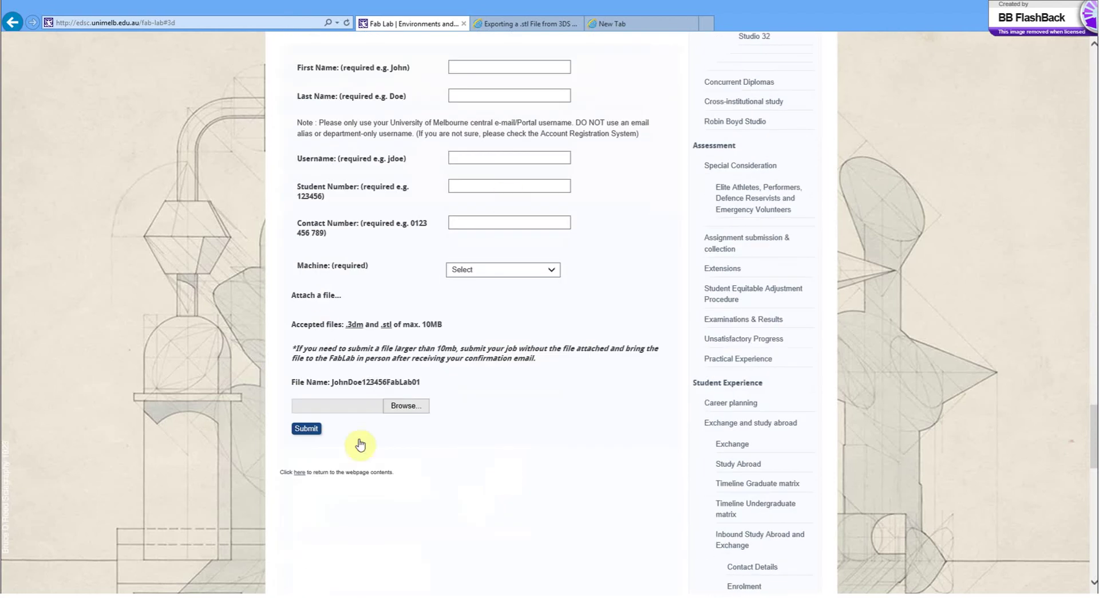
scroll(461, 437, up, 1)
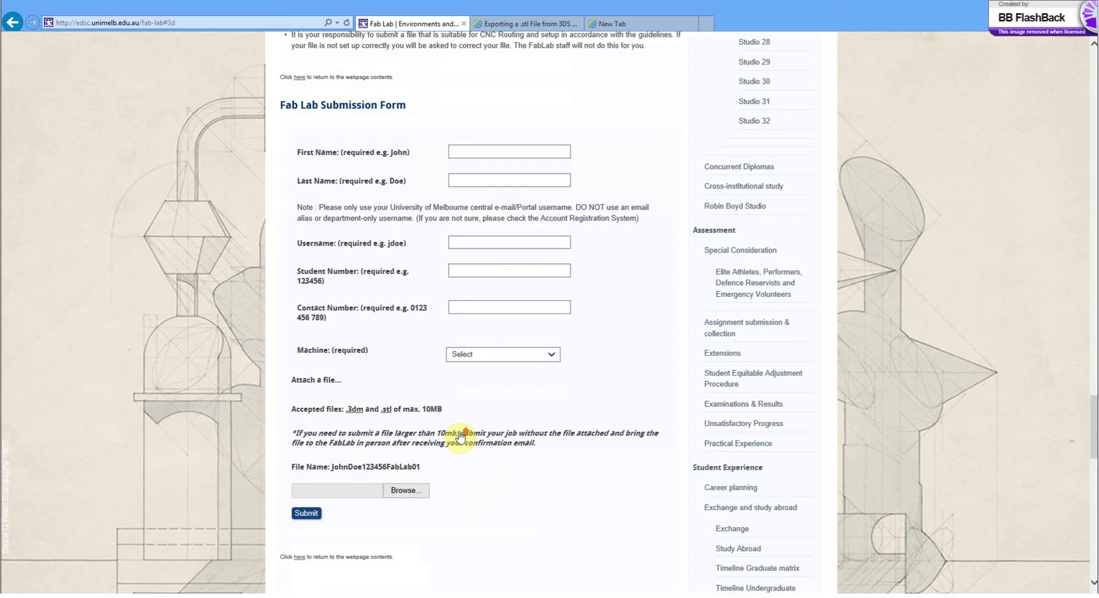